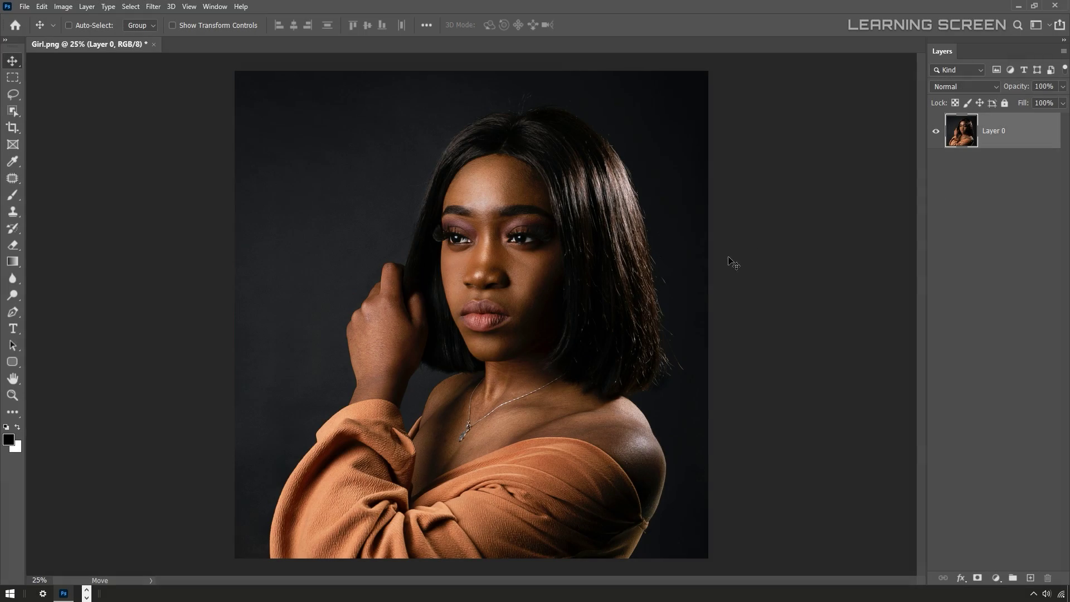
Select the Polygonal Lasso tool from the lasso tool group.
scroll(490, 269, up, 2)
scroll(490, 270, up, 4)
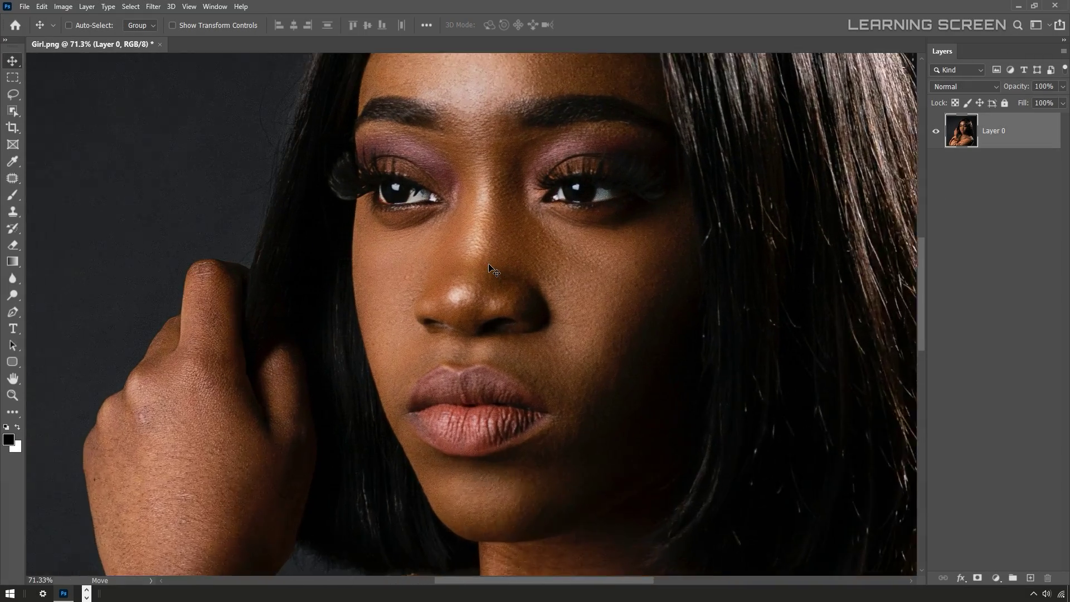
scroll(490, 269, down, 5)
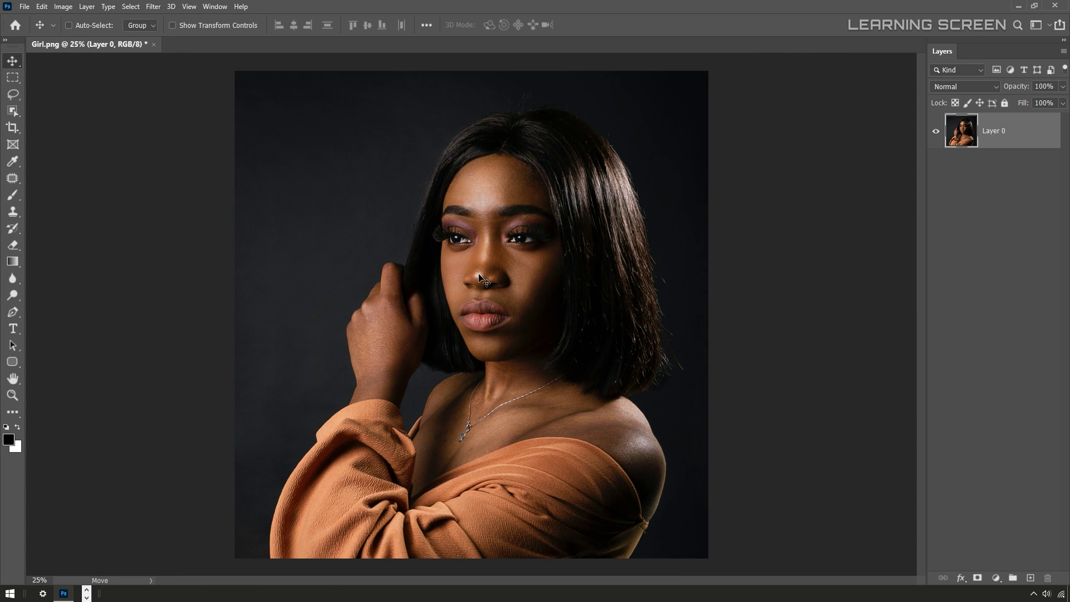
click(14, 95)
right_click(14, 95)
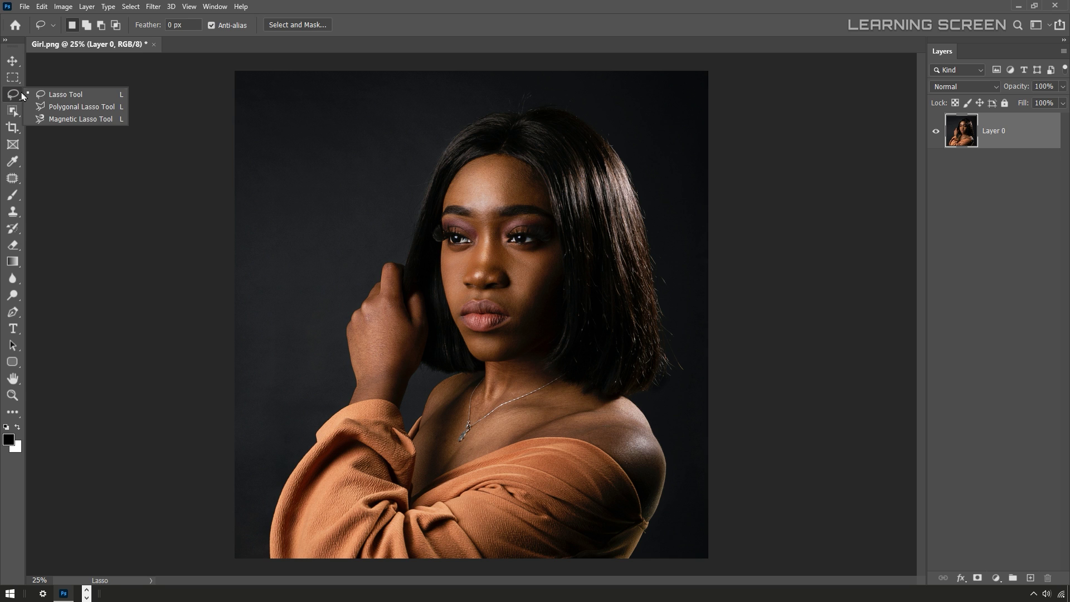
click(73, 108)
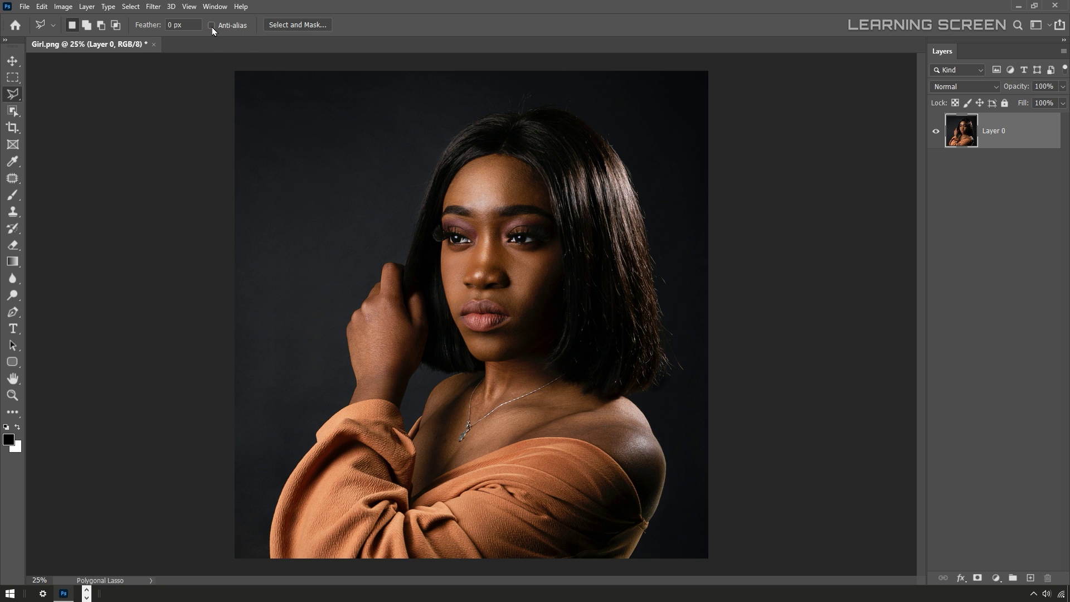
Trace a stair-stepped outline from the hairline down the right side of the face to the jaw.
scroll(549, 184, up, 5)
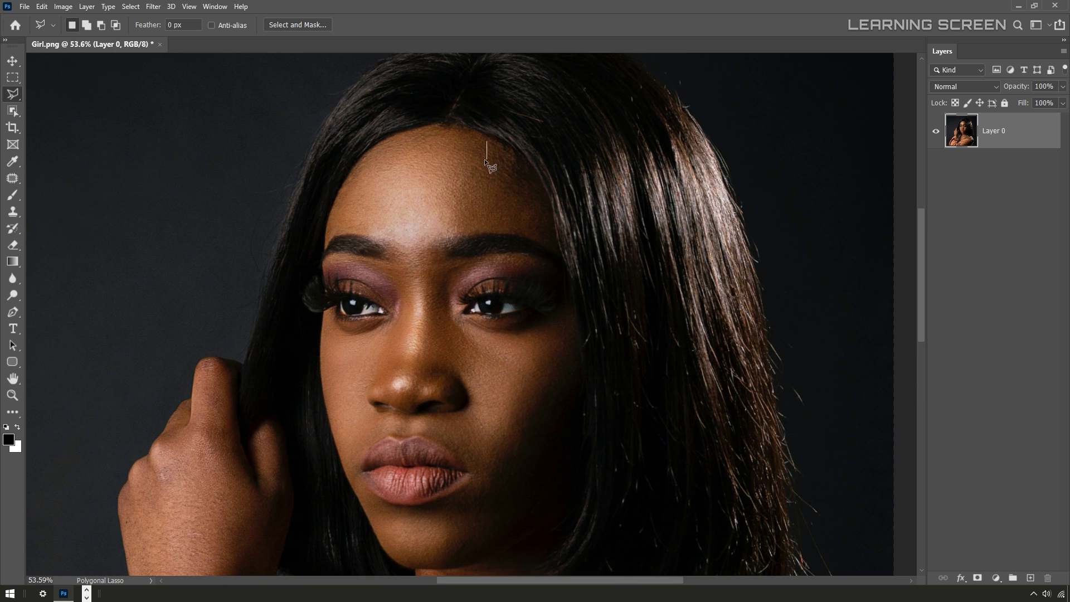
click(486, 173)
click(529, 174)
click(530, 212)
click(550, 211)
shift+click(550, 280)
shift+click(567, 279)
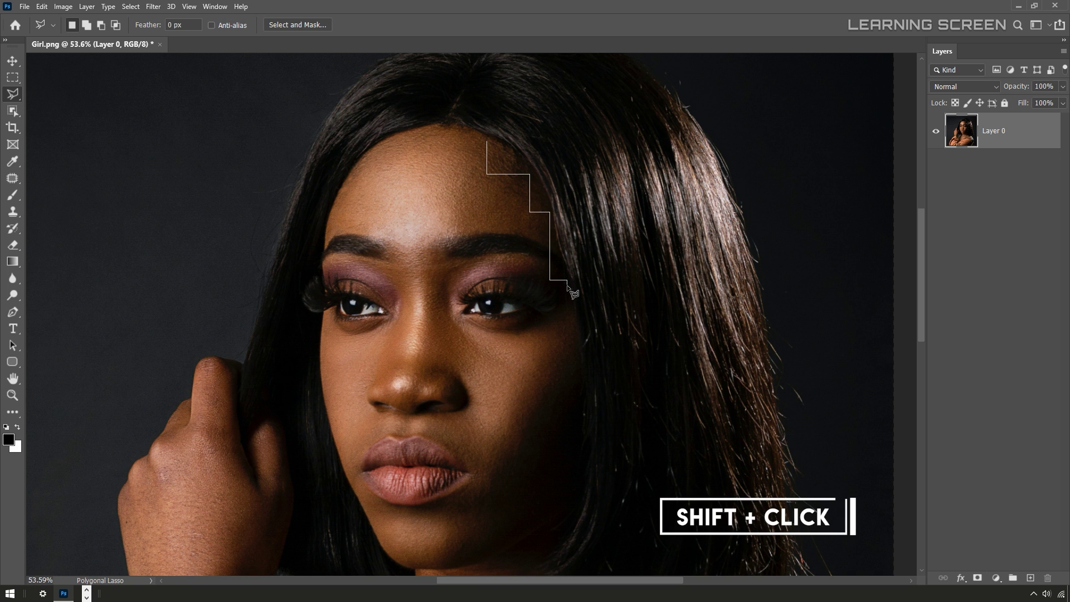
shift+click(567, 343)
shift+click(579, 343)
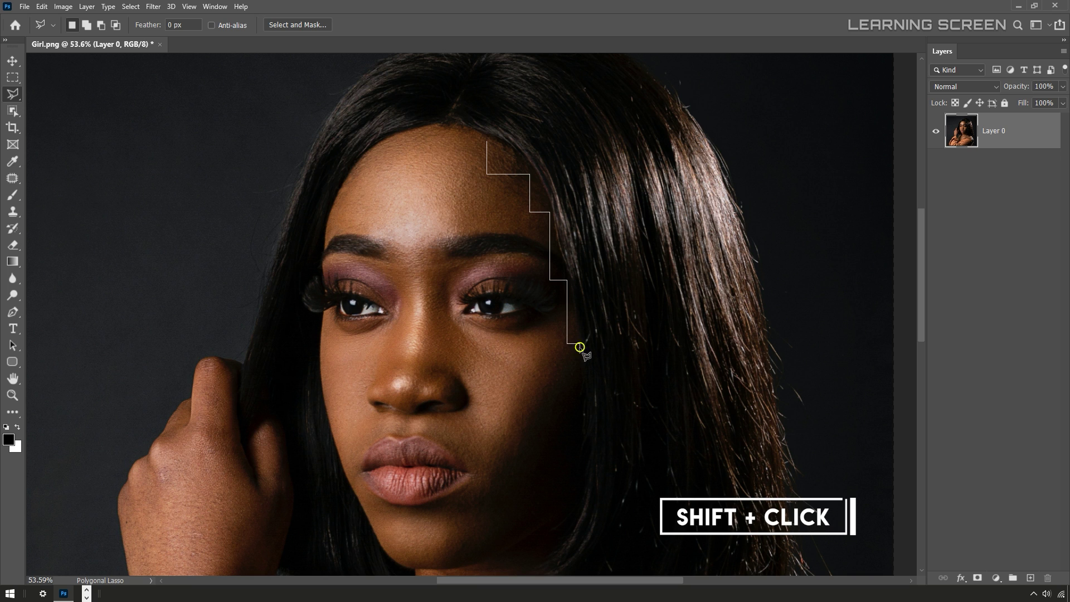
shift+click(579, 418)
shift+click(565, 418)
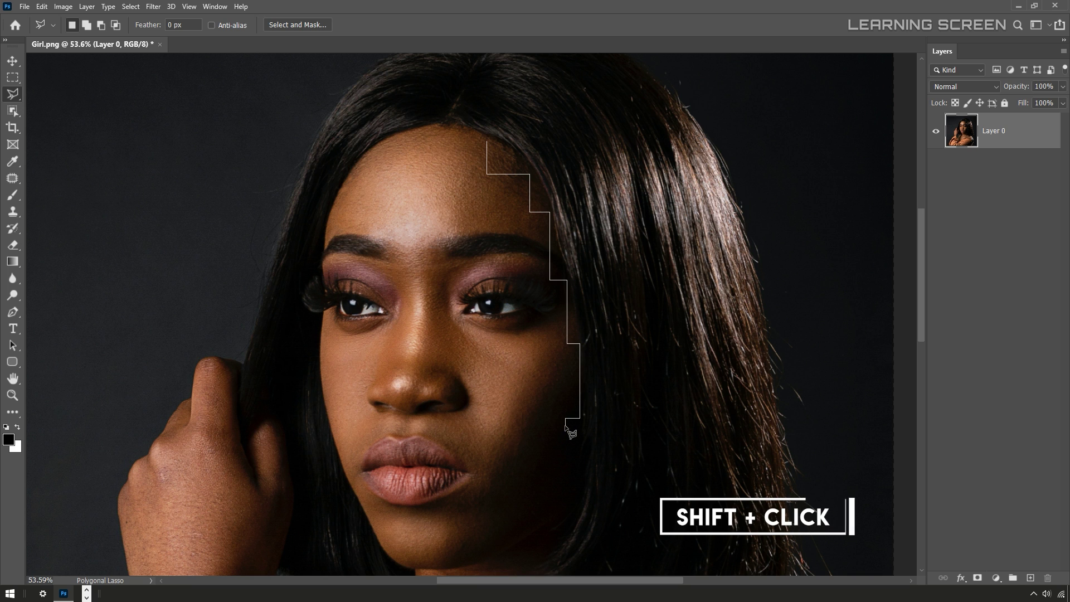
shift+click(565, 490)
shift+click(534, 490)
Continue the stepped outline around the chin and up the left cheek, closing it at the hairline.
shift+click(534, 515)
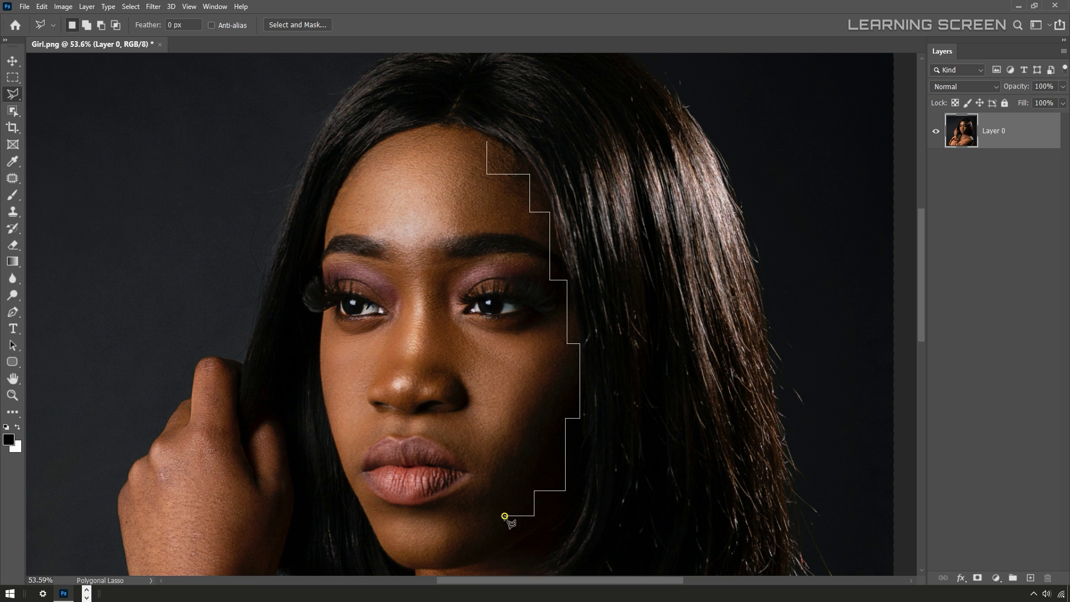
shift+click(504, 516)
shift+click(505, 542)
shift+click(467, 542)
shift+click(467, 558)
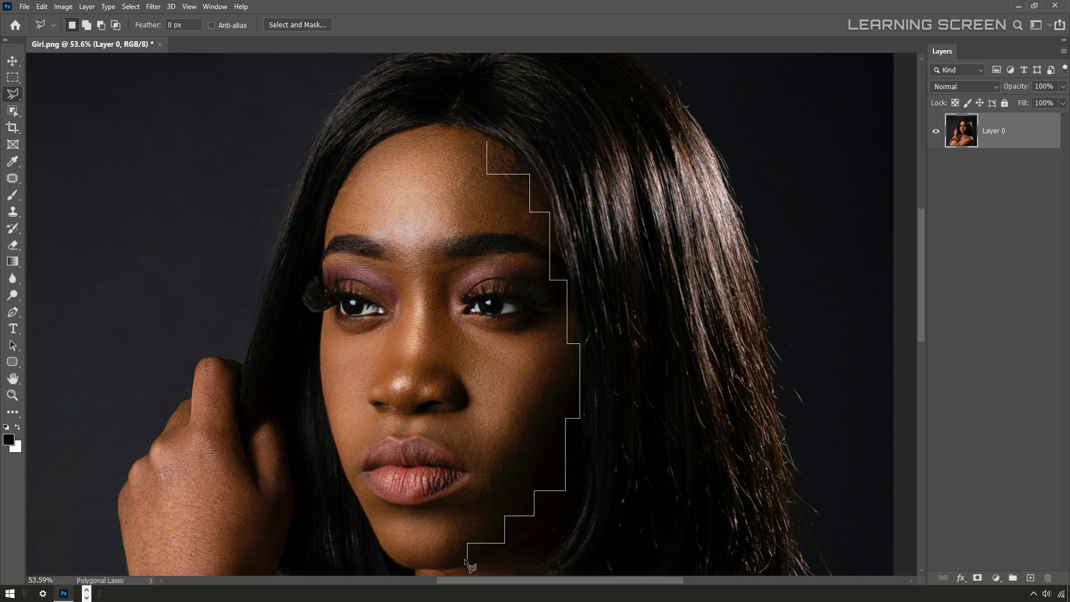
shift+click(404, 559)
shift+click(379, 533)
shift+click(332, 252)
shift+click(350, 251)
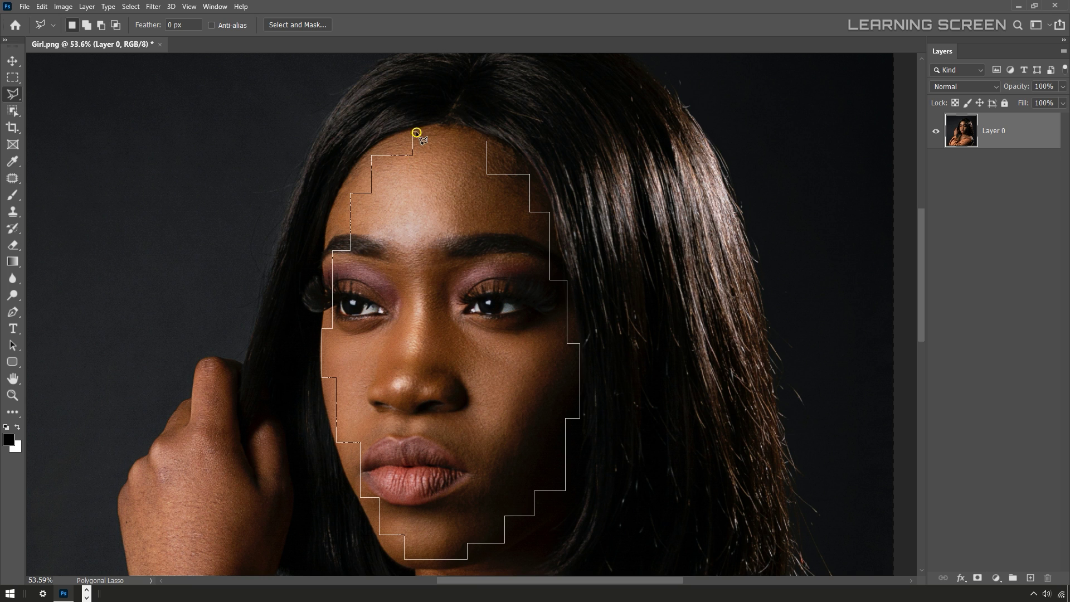
shift+click(453, 132)
shift+click(453, 138)
shift+click(487, 138)
click(487, 142)
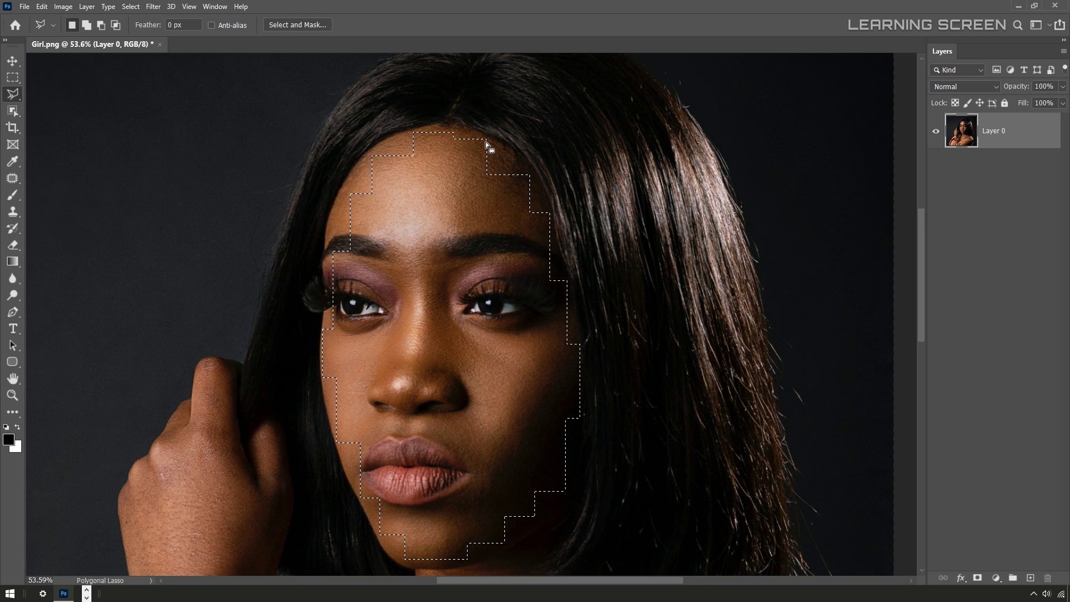
scroll(486, 142, down, 5)
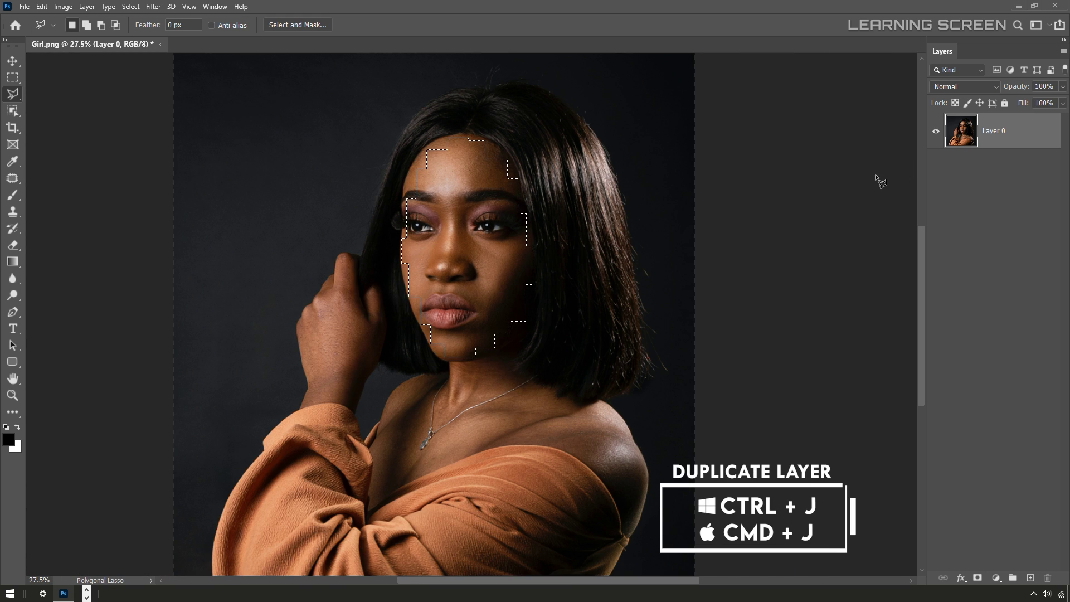
Copy the face selection to Layer 1 and toggle Layer 0's visibility to check the cut-out.
key(ctrl+j)
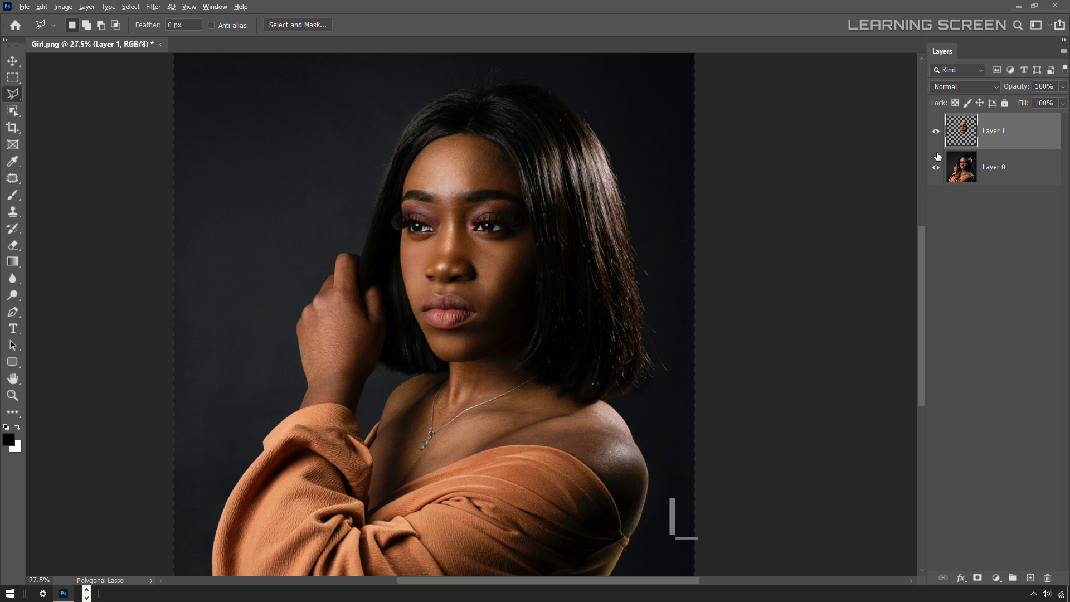
alt+click(937, 134)
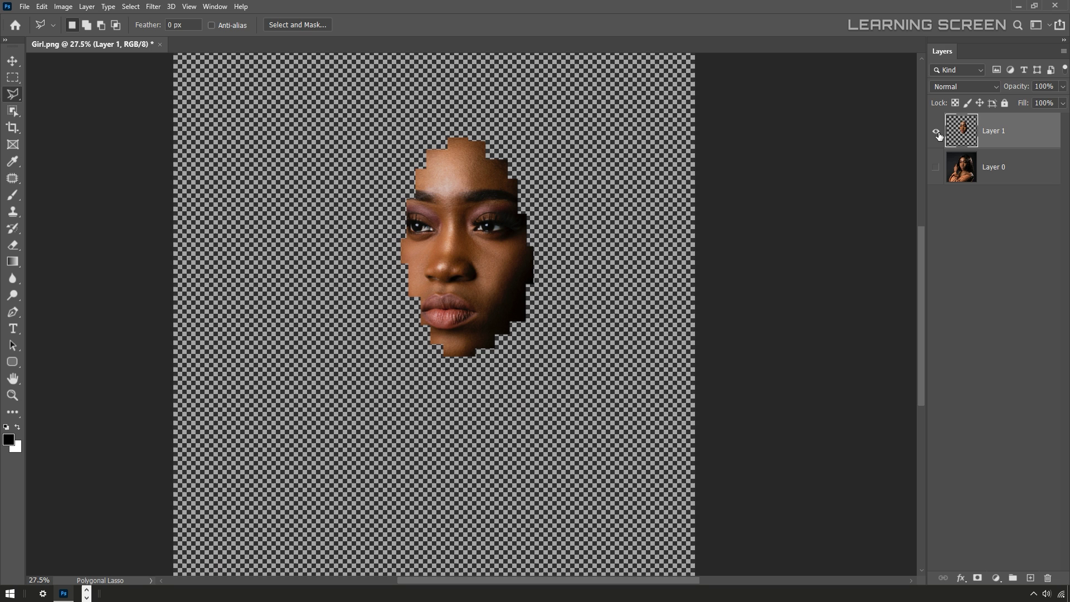
alt+click(937, 134)
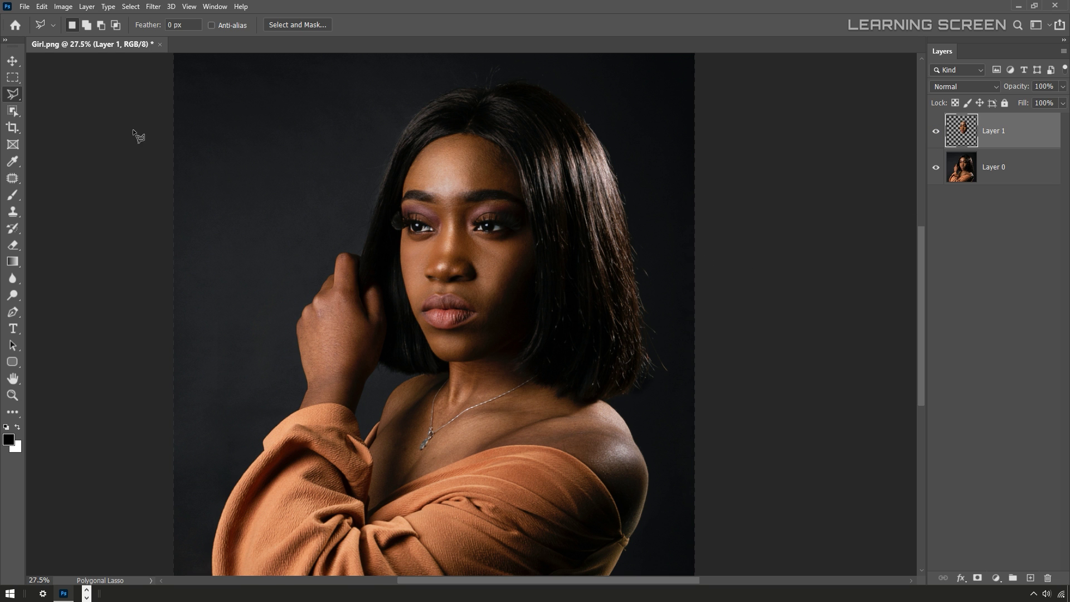
Switch to the Move tool and bring up the 3D panel from the Window menu.
key(v)
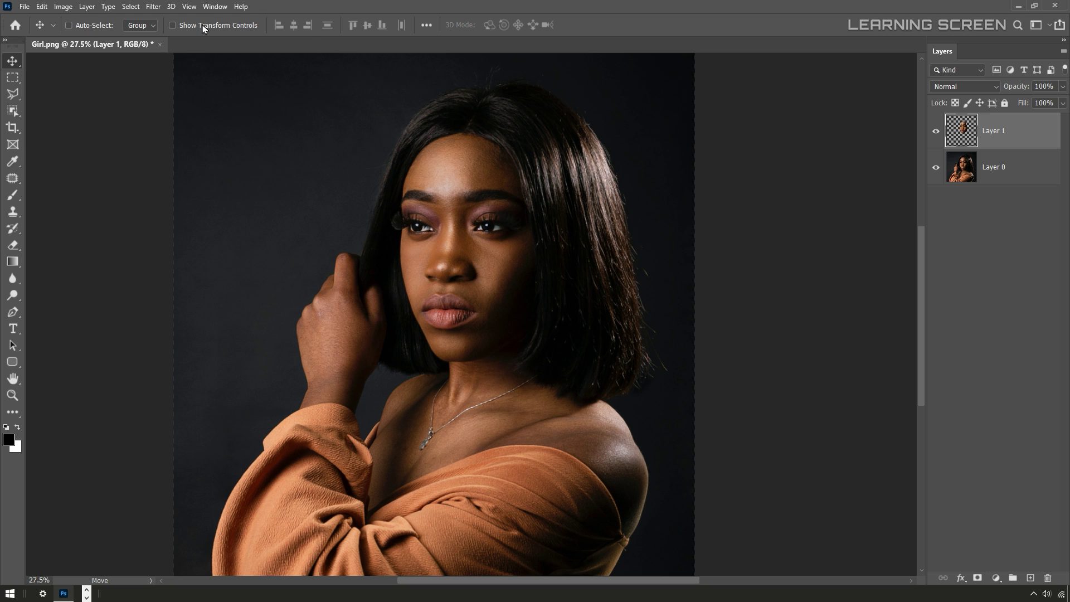
click(214, 7)
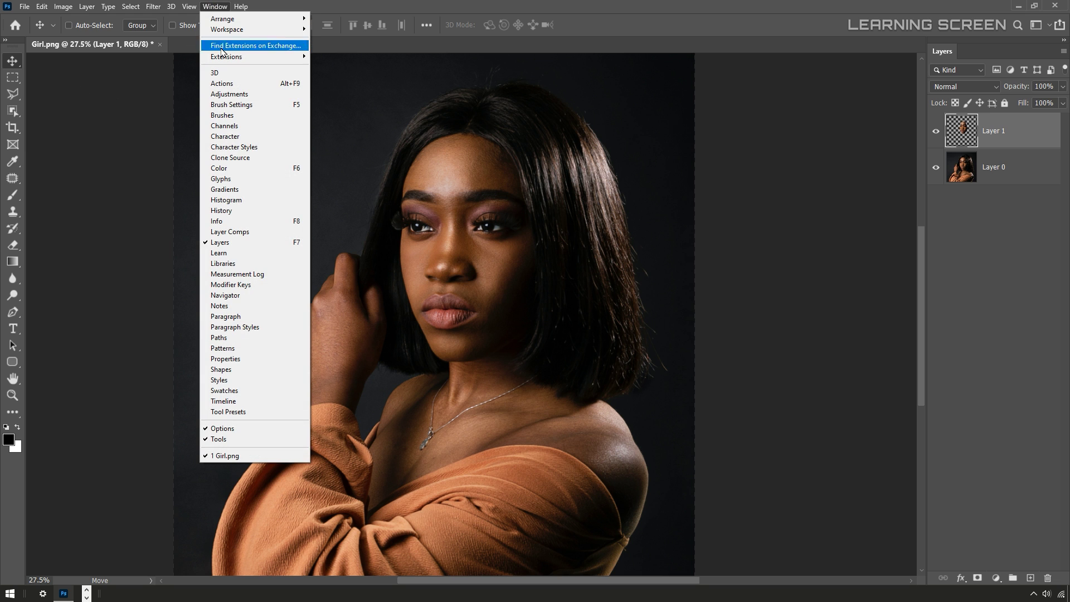
click(243, 74)
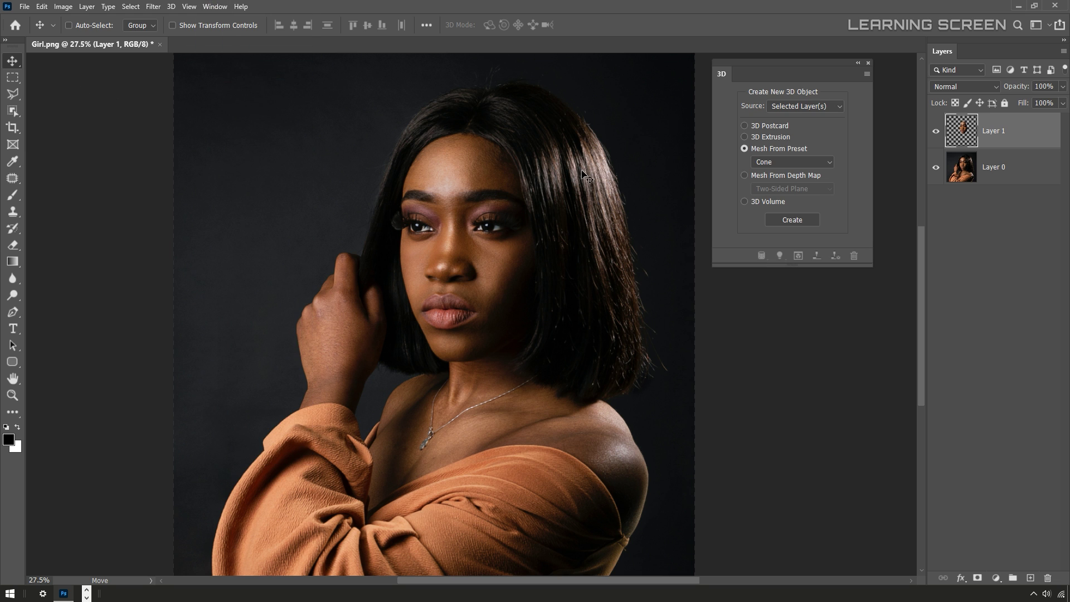
drag(783, 67, 817, 66)
Open the Properties panel and dock it with the 3D panel as a column beside Layers.
click(217, 7)
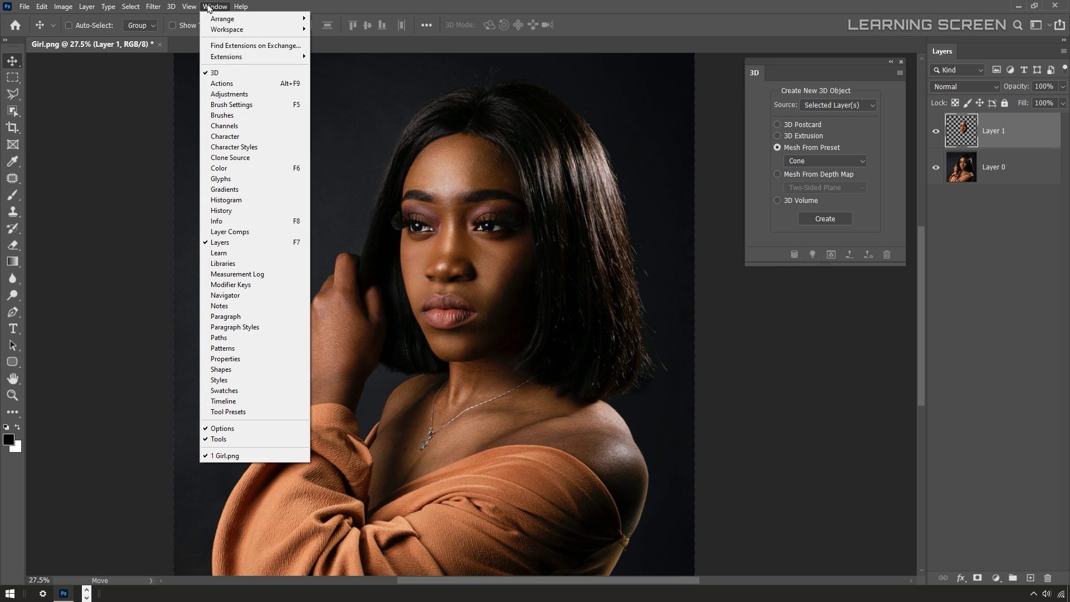
click(240, 359)
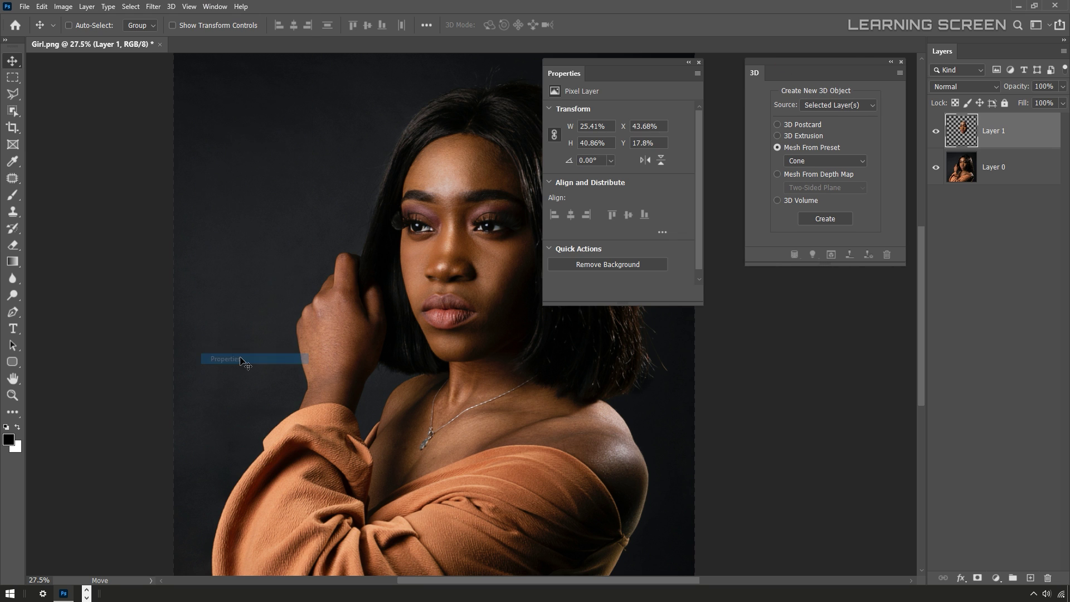
drag(612, 63, 818, 270)
drag(800, 69, 926, 89)
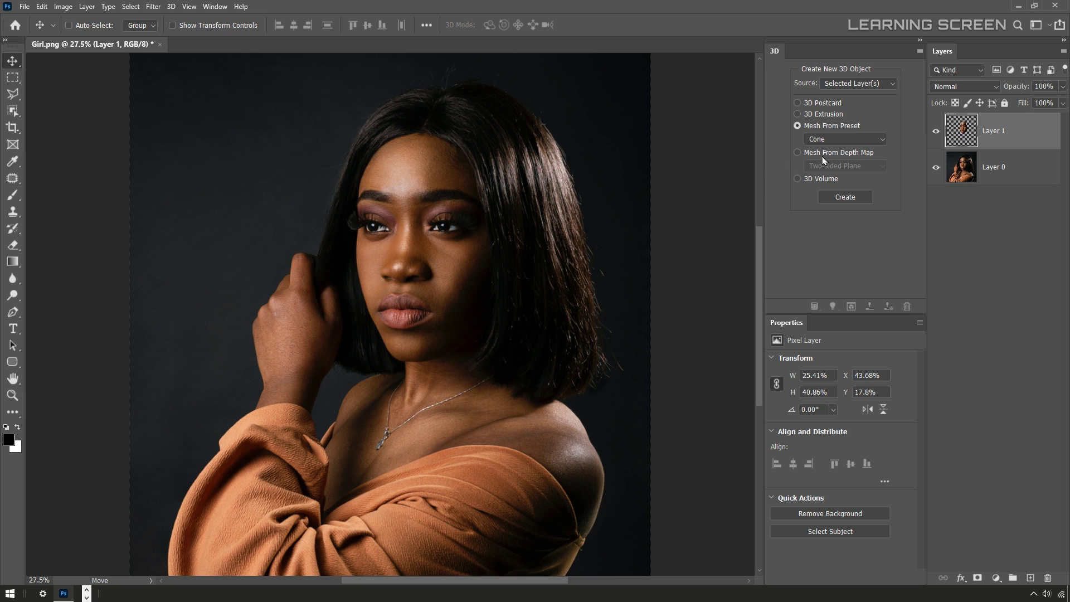
Create a Plane mesh from depth map for Layer 1, declining the 3D workspace.
click(798, 153)
click(826, 166)
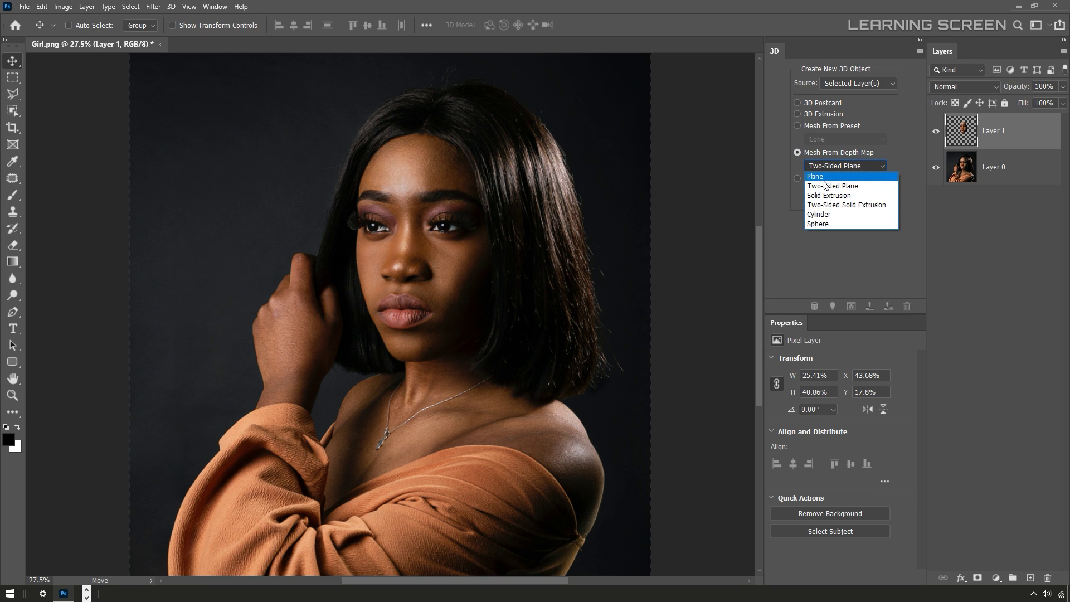
click(827, 180)
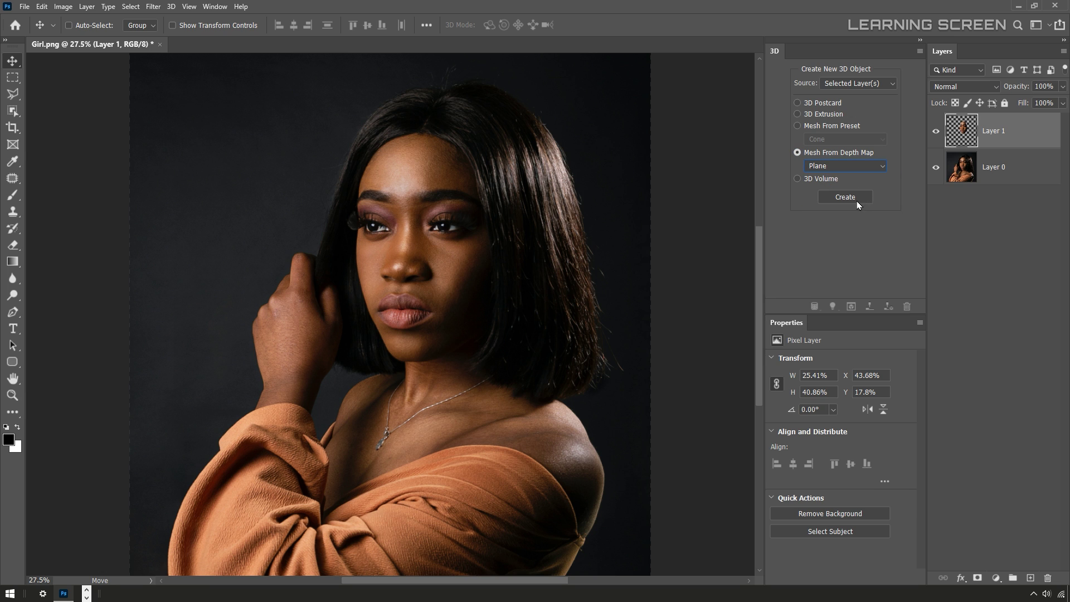
click(841, 198)
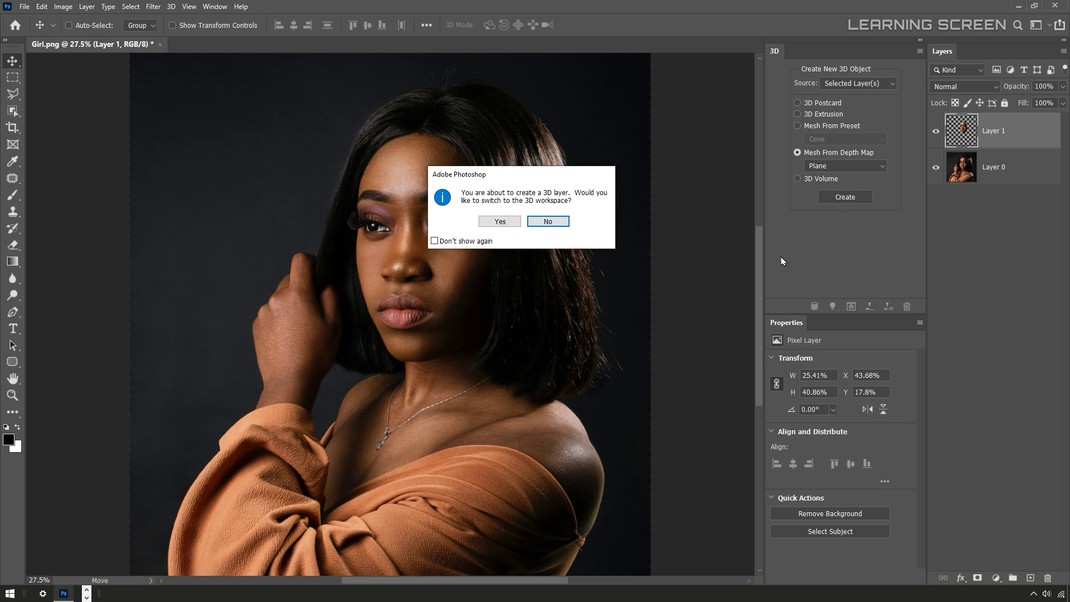
click(545, 221)
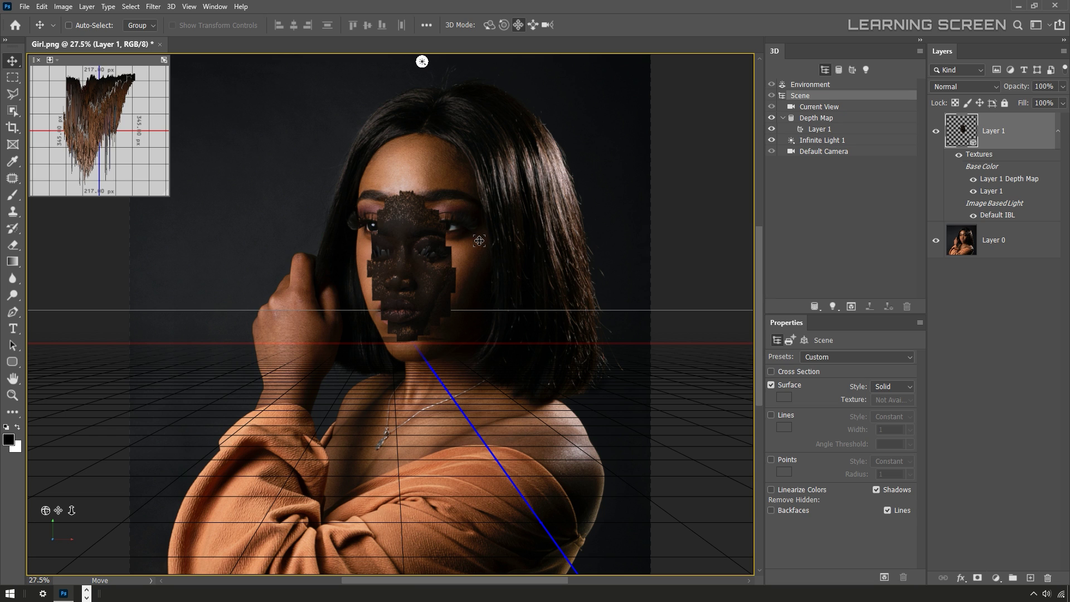
click(520, 26)
Orbit the 3D scene to turn the face mesh and ground grid to a new angle.
click(489, 26)
drag(527, 251, 500, 258)
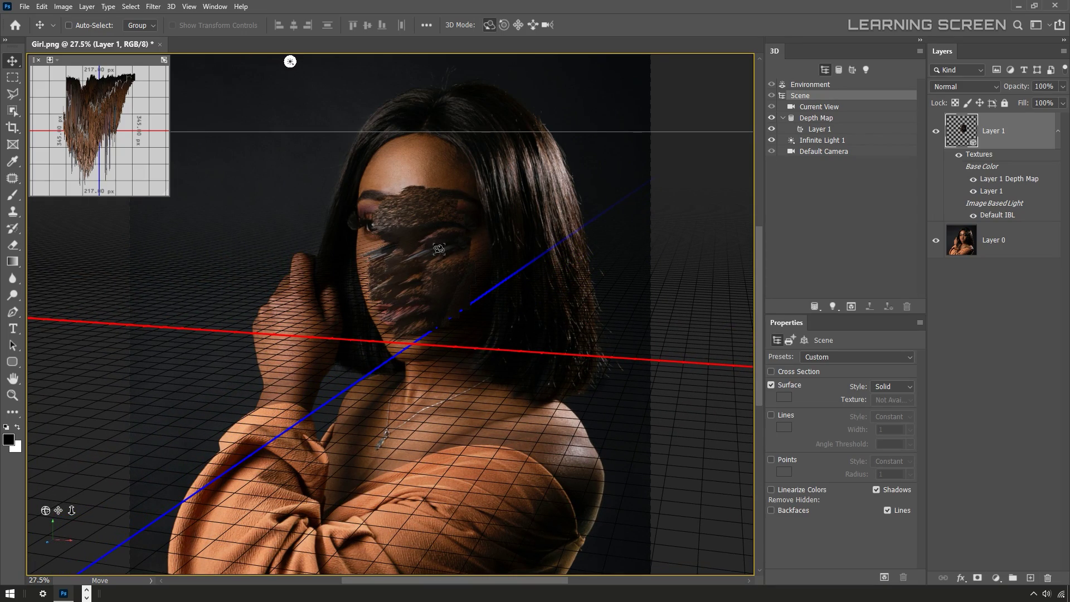
drag(499, 259, 519, 239)
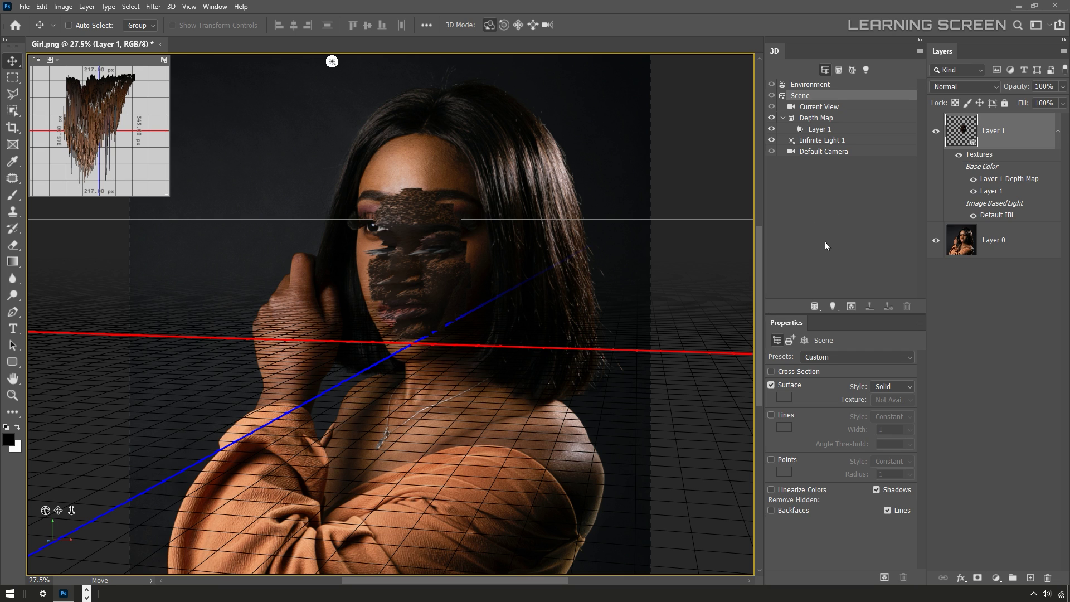
Select the face mesh's Depth Map and edit its source as Layer 1.psb.
click(811, 119)
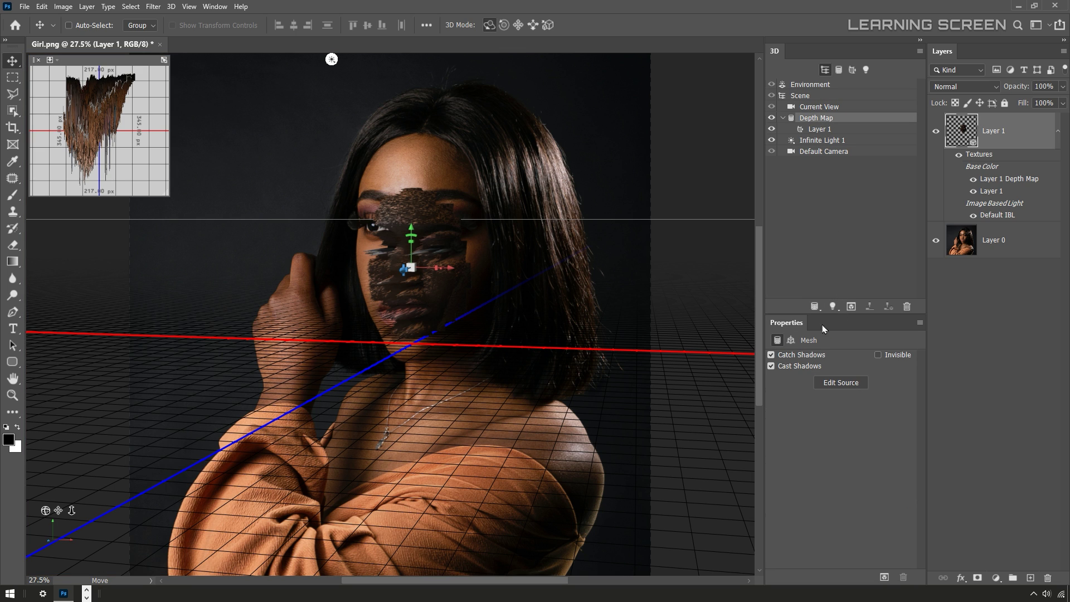
click(842, 384)
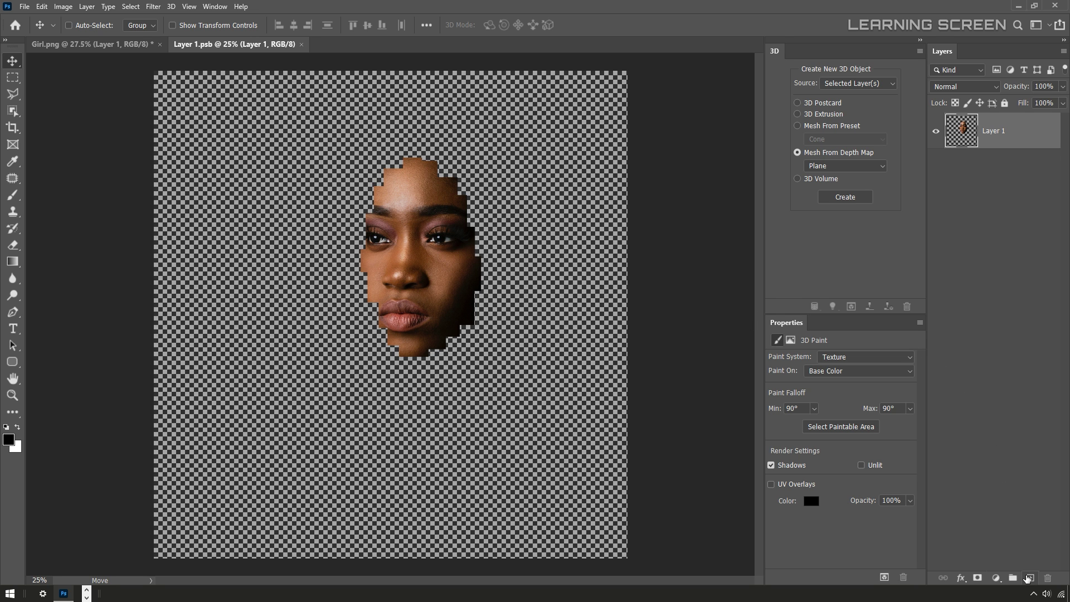
Add an empty Layer 2 and draw a small rectangular selection at the nose bridge.
click(1029, 578)
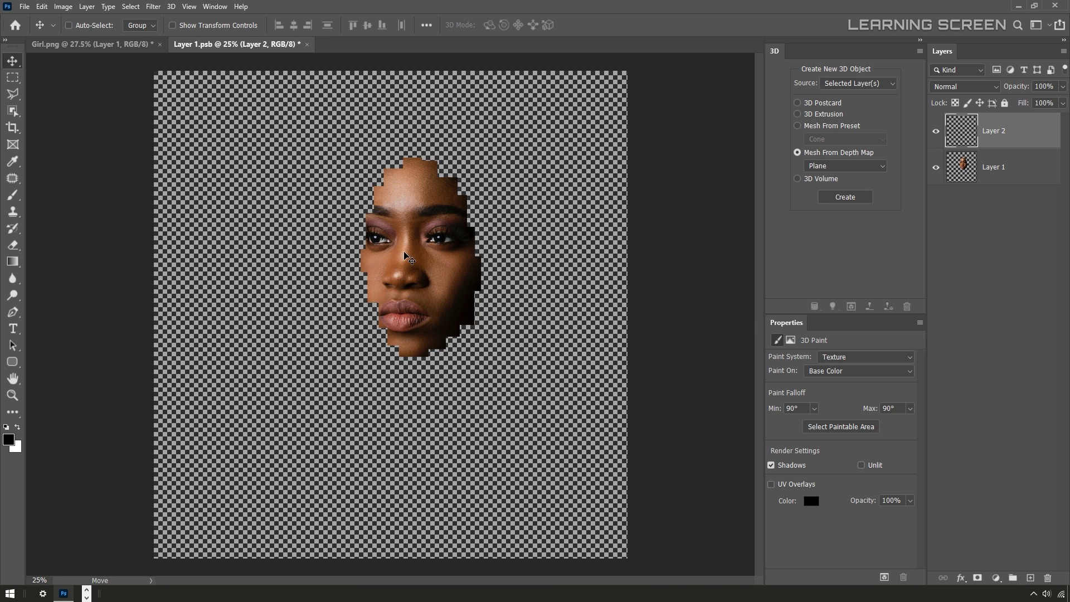
scroll(405, 257, up, 8)
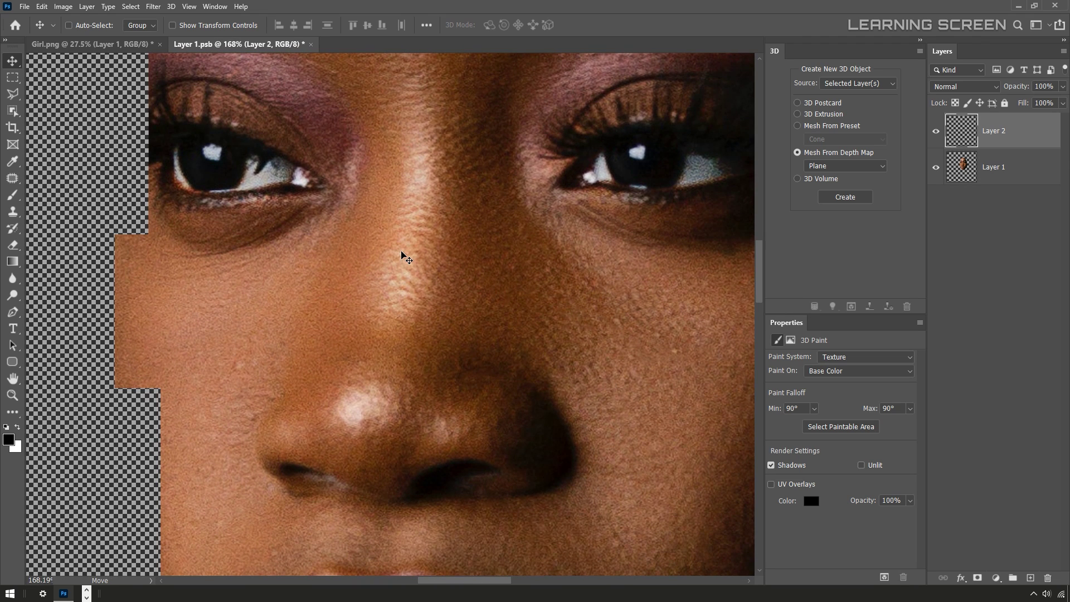
click(13, 79)
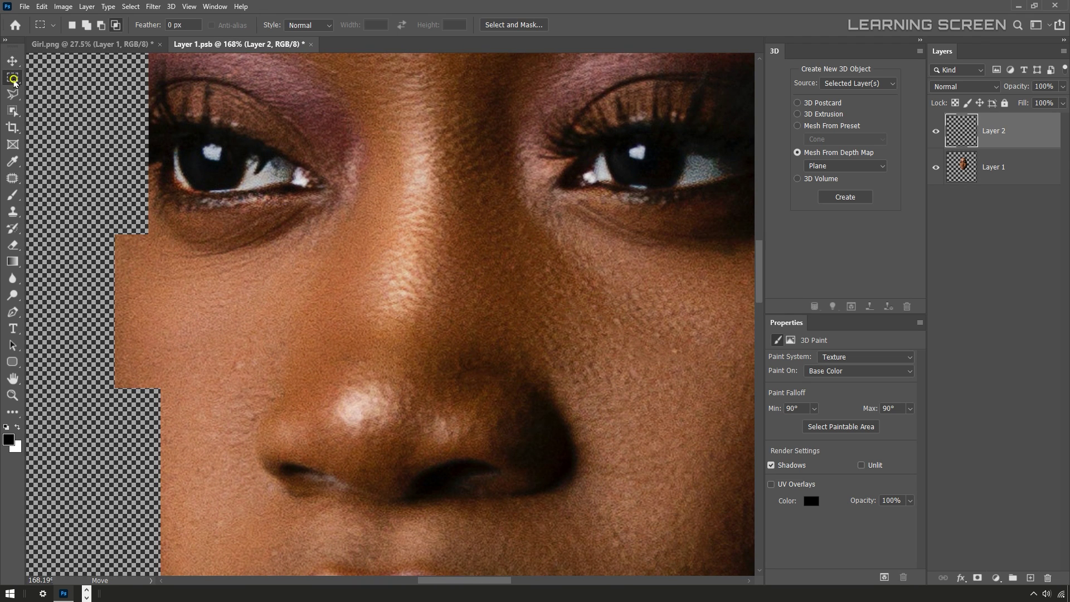
drag(380, 181, 414, 221)
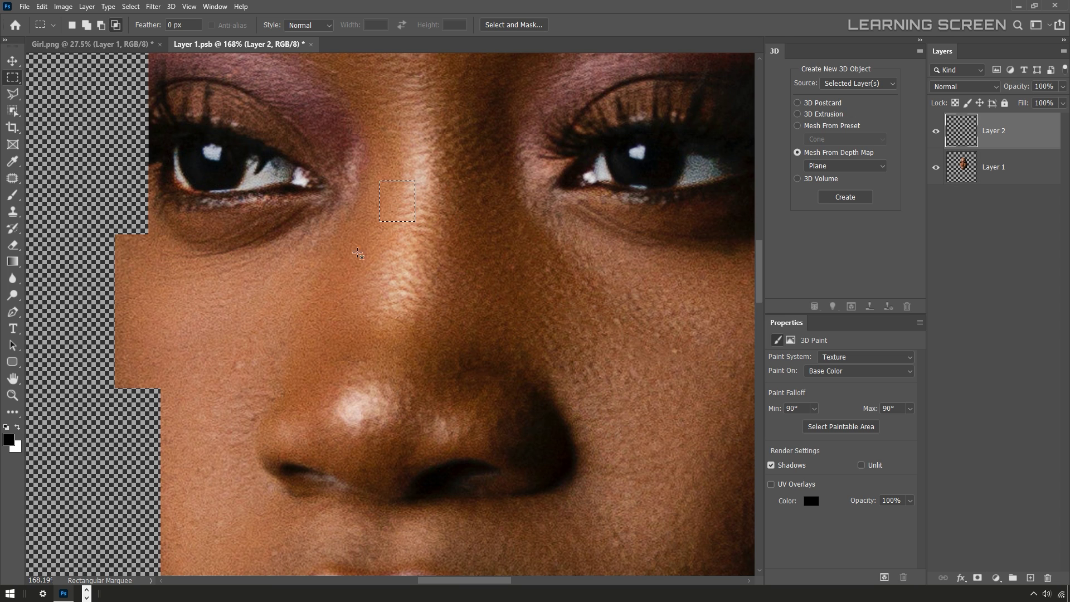
Fill the selection with 50% Gray at 100% opacity.
click(42, 7)
click(50, 180)
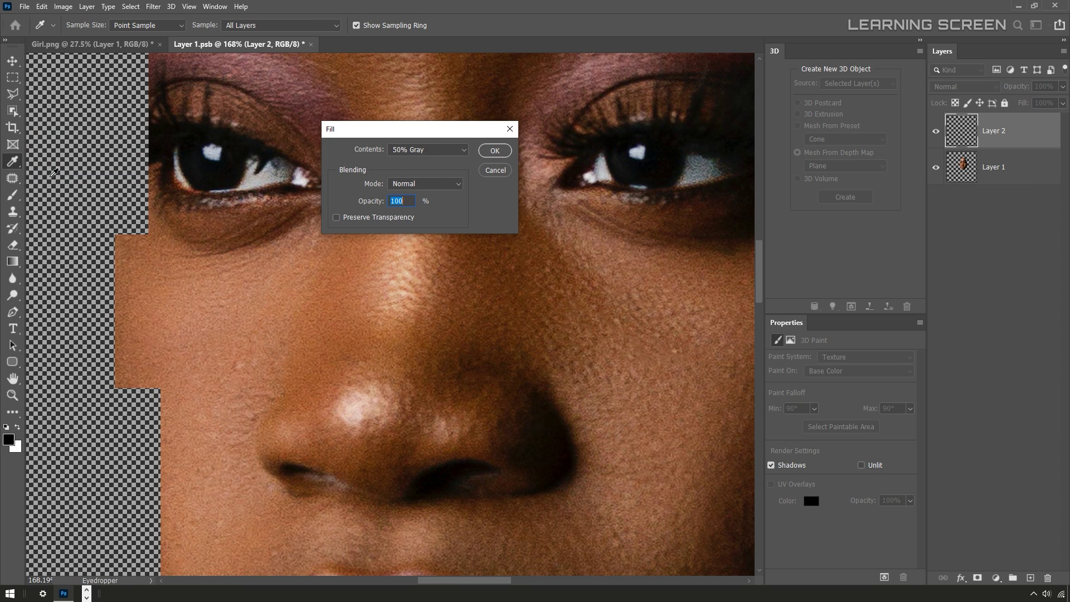
click(420, 154)
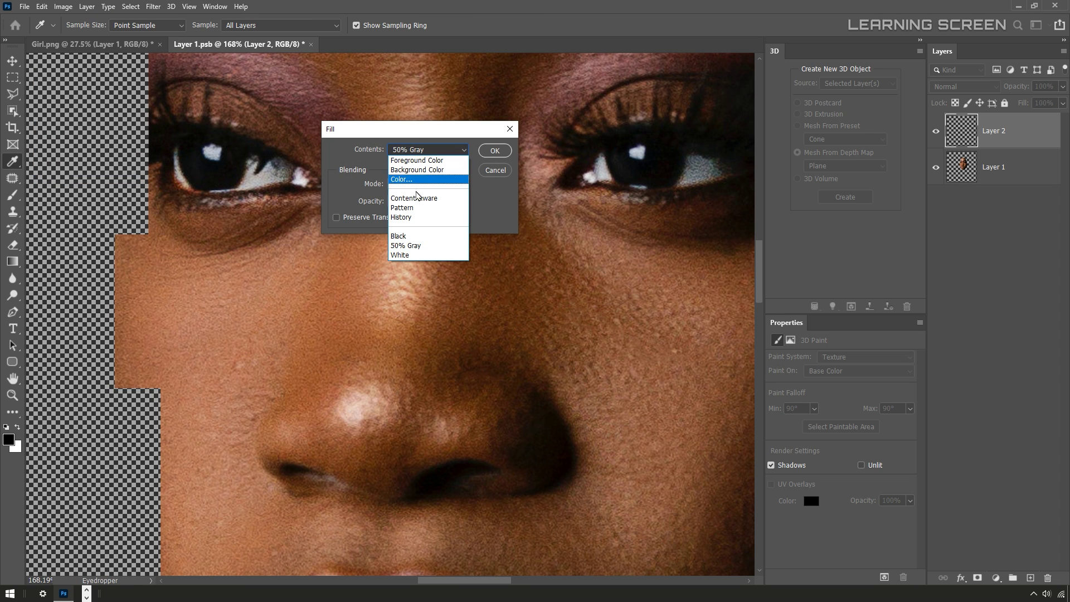
click(405, 246)
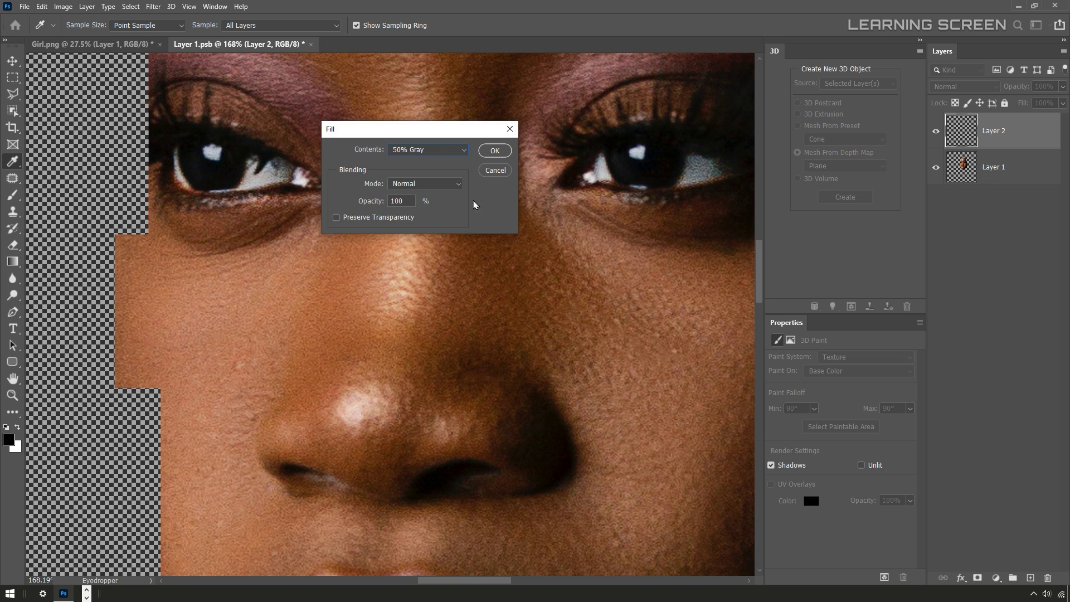
click(495, 152)
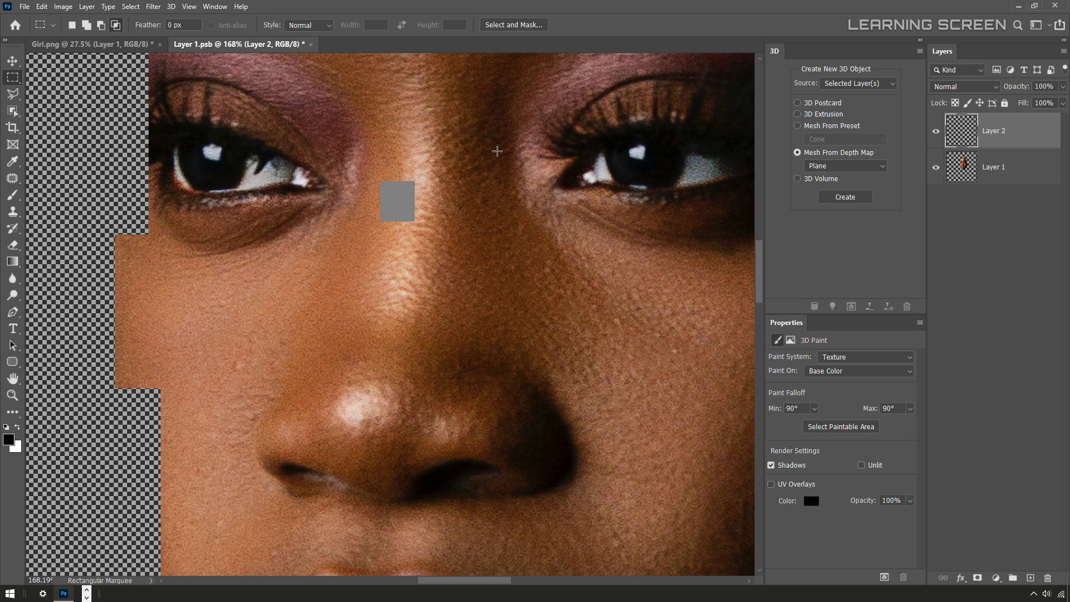
Preview monochromatic Uniform Add Noise on the gray square at about 16.8% amount.
click(12, 60)
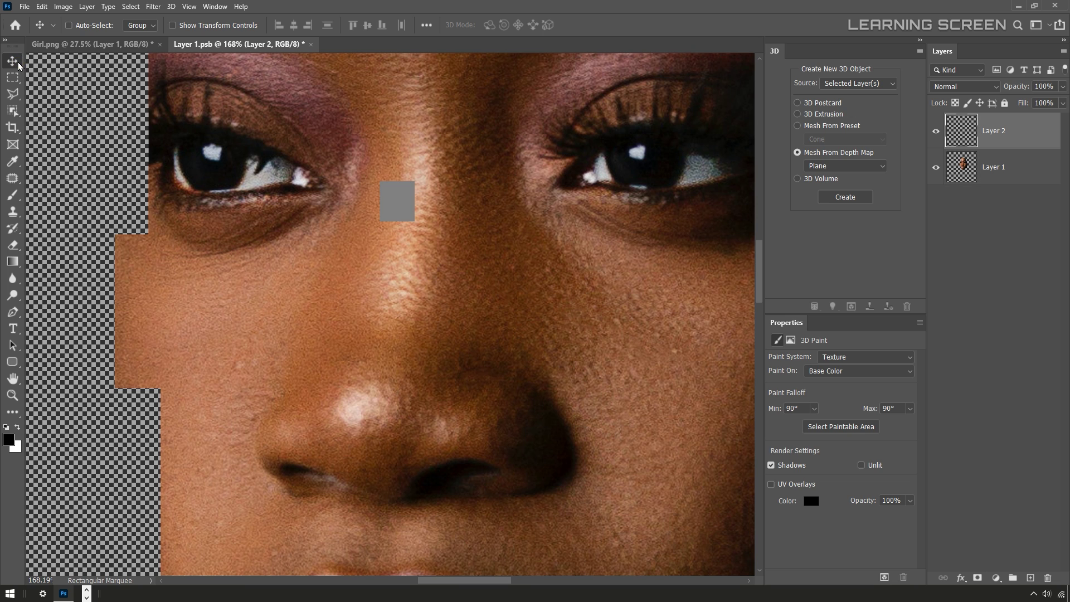
click(152, 7)
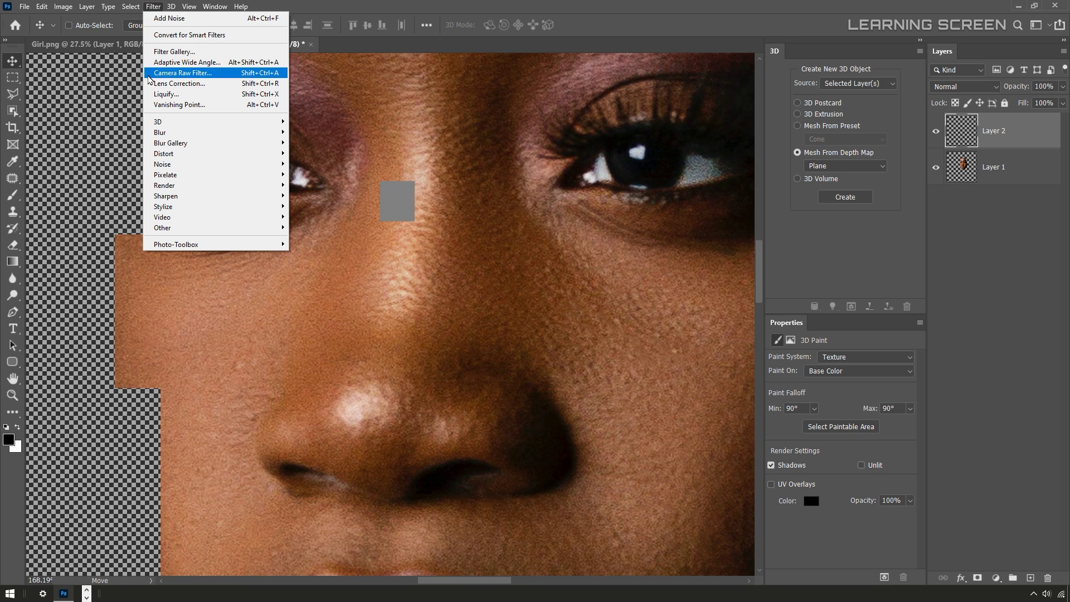
mouse_move(161, 166)
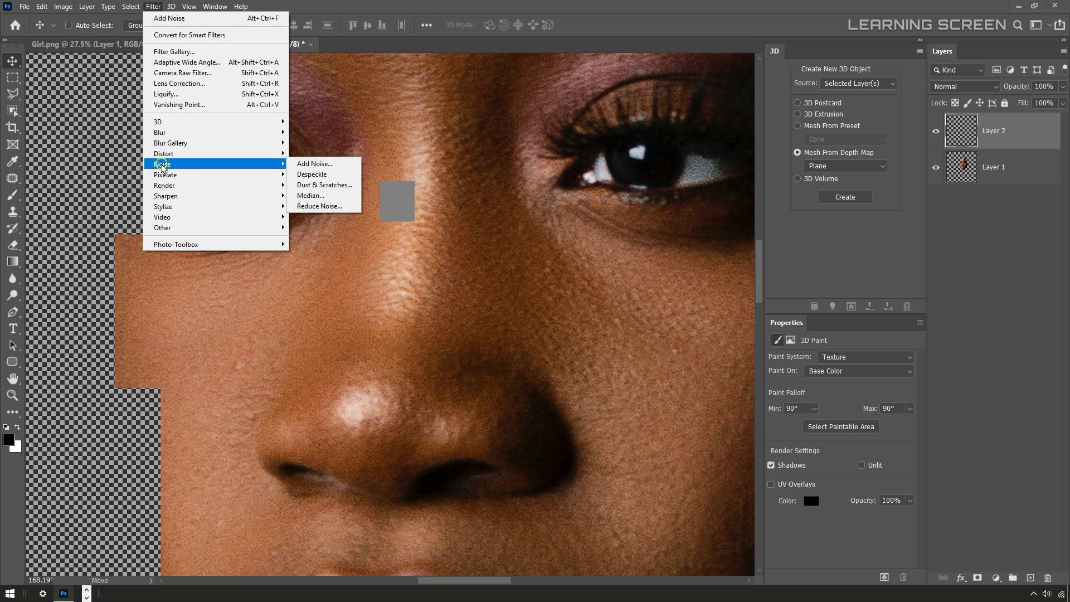
click(306, 164)
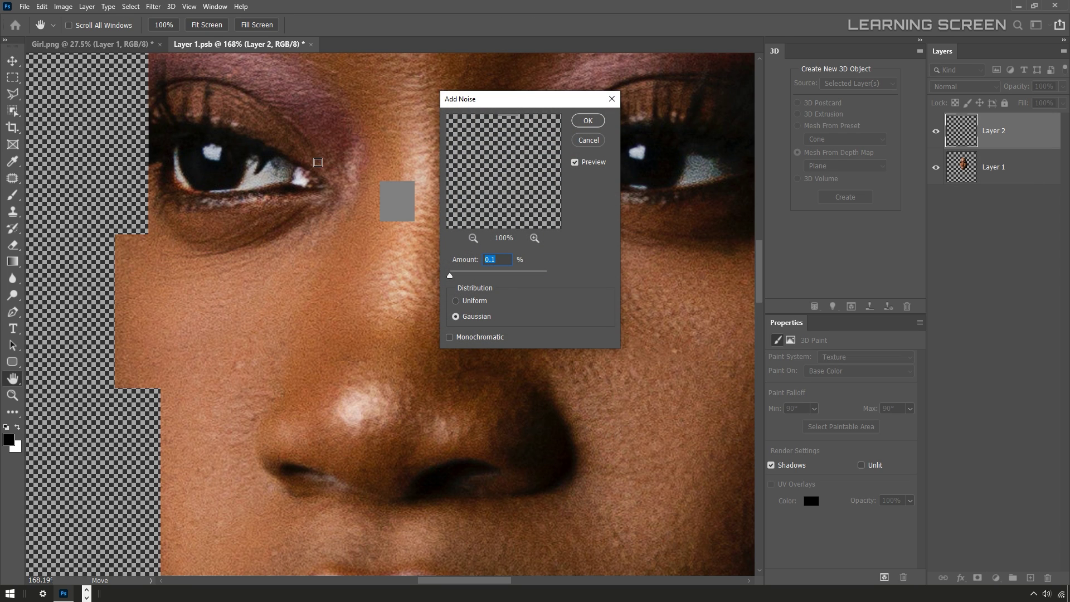
click(473, 340)
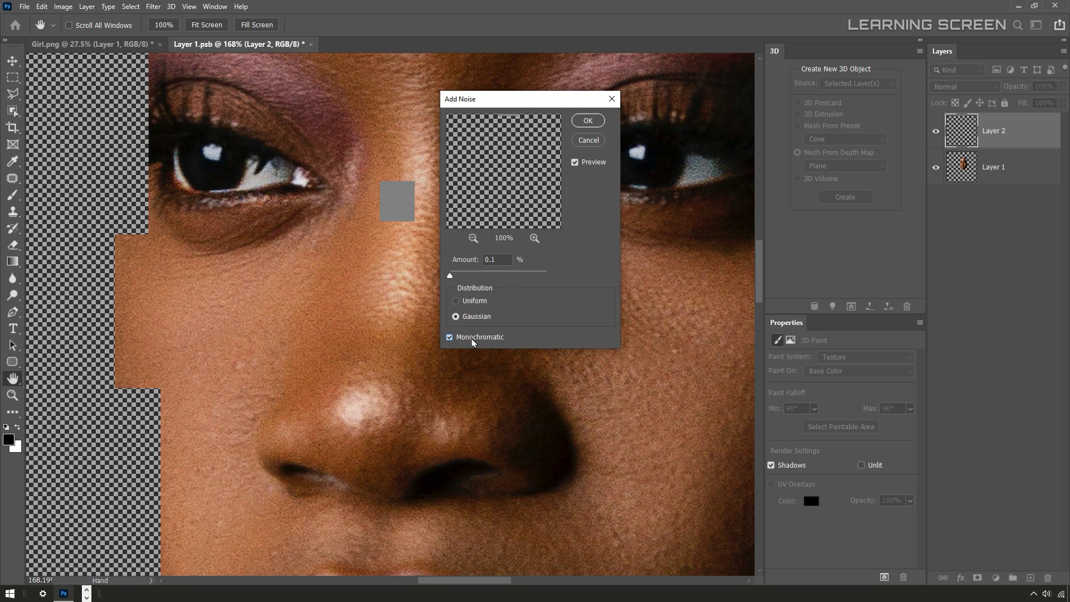
click(475, 302)
drag(453, 277, 482, 278)
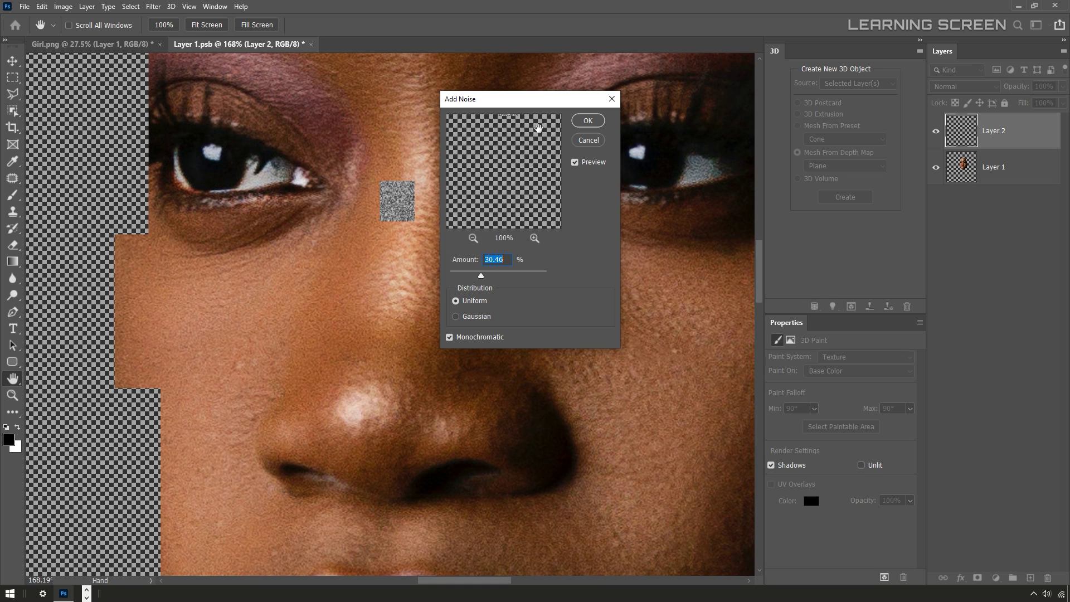
Apply the noise at about 30% and lower Layer 2's opacity to 49%.
click(588, 121)
scroll(405, 201, up, 8)
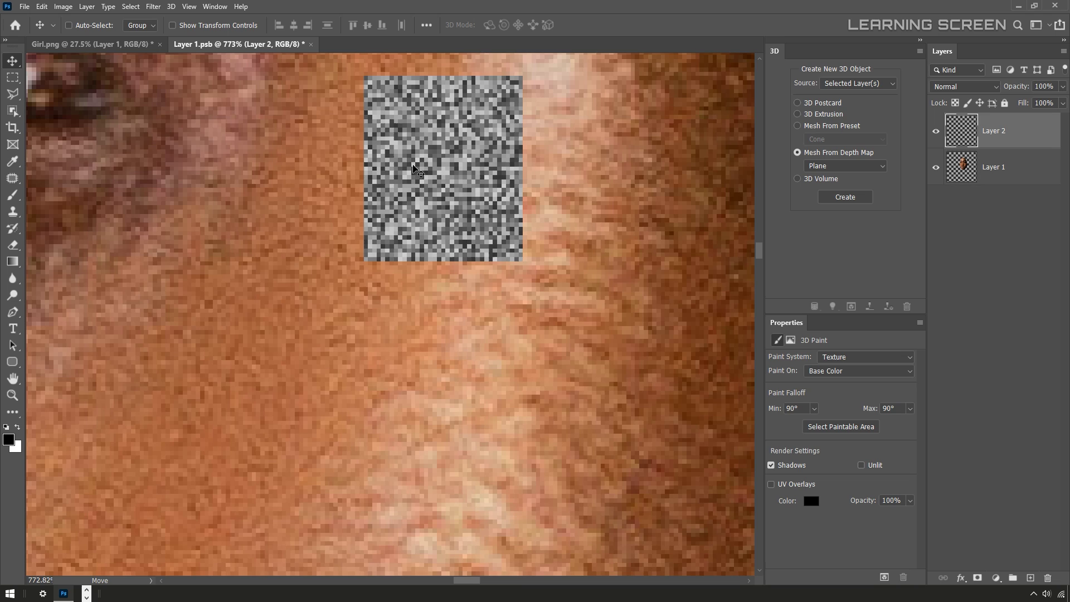
scroll(422, 218, down, 3)
scroll(422, 220, down, 4)
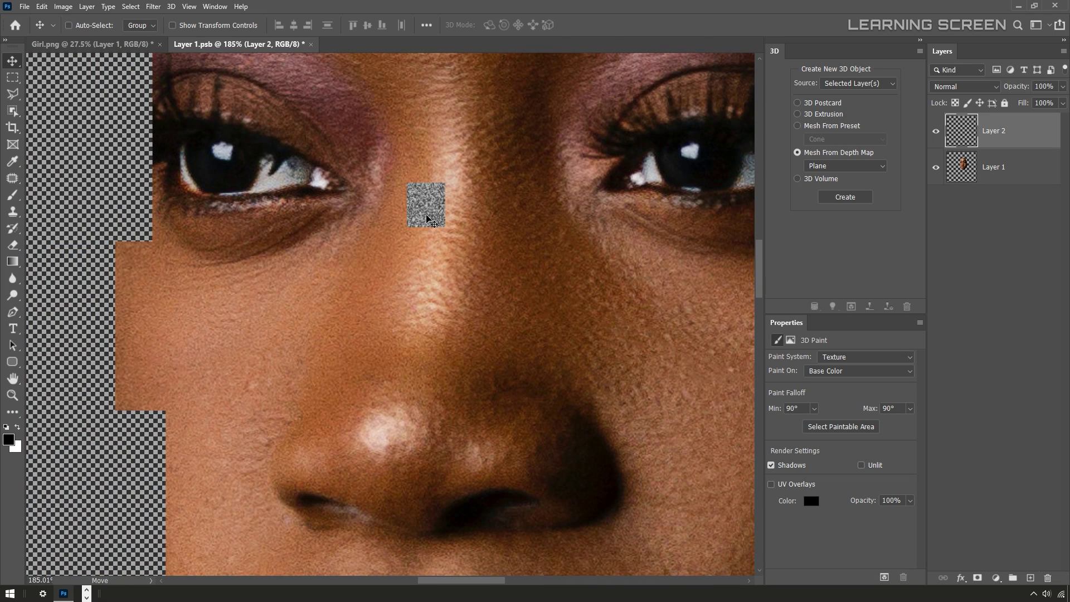
click(1063, 87)
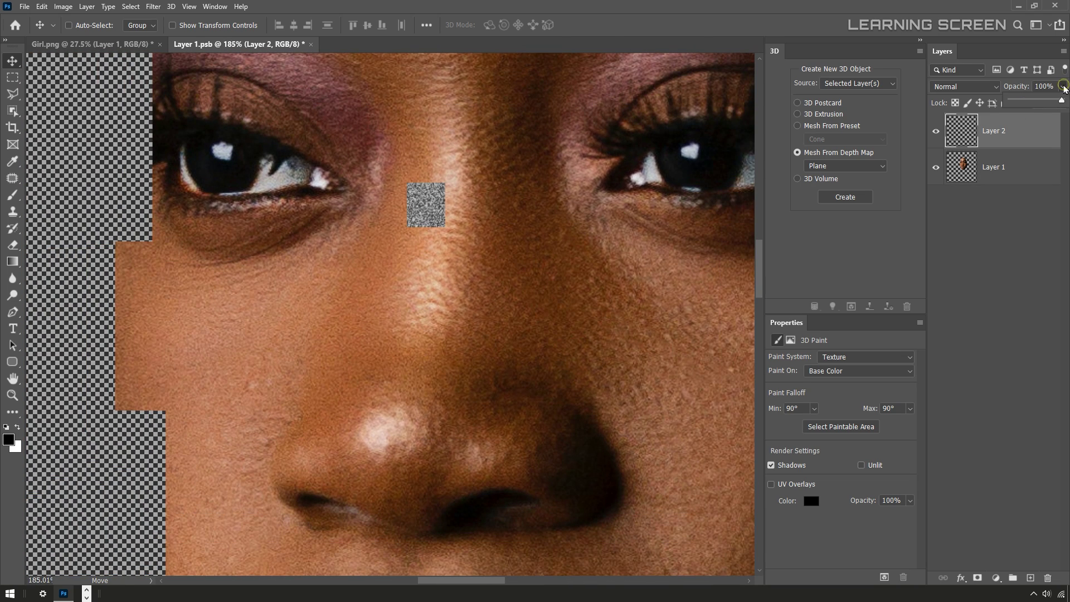
click(1032, 101)
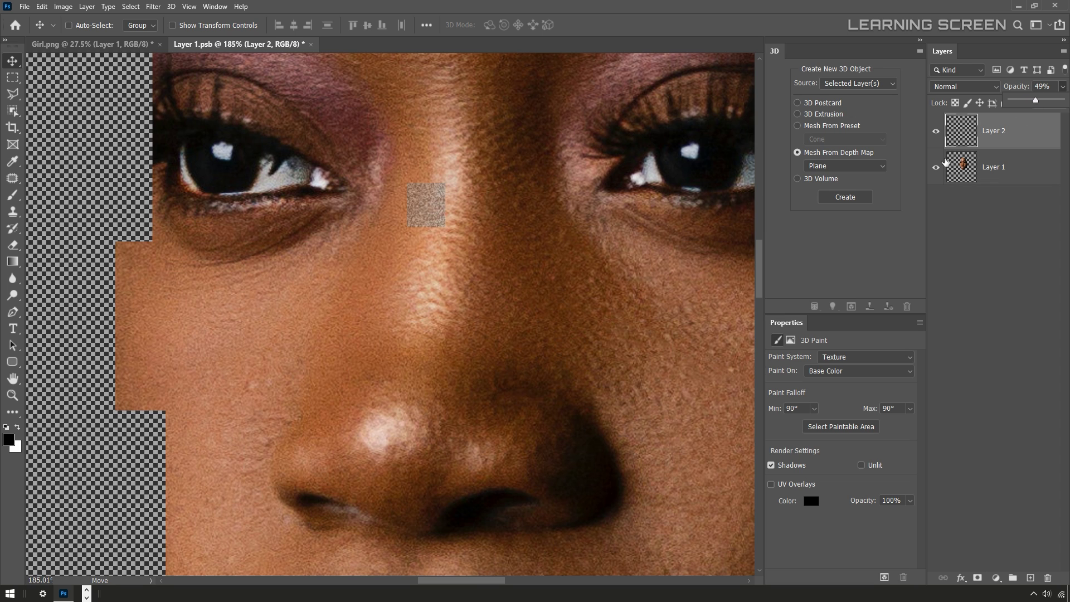
Scale the noise square to about 8217% over the whole texture using Nearest Neighbor interpolation.
key(ctrl)
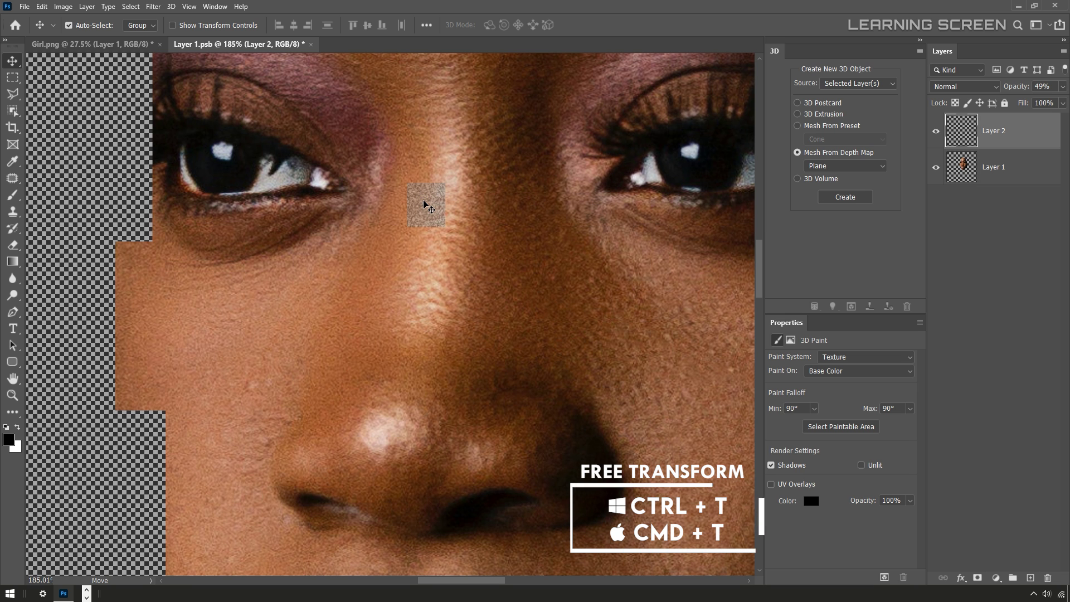
key(ctrl+t)
scroll(424, 203, down, 5)
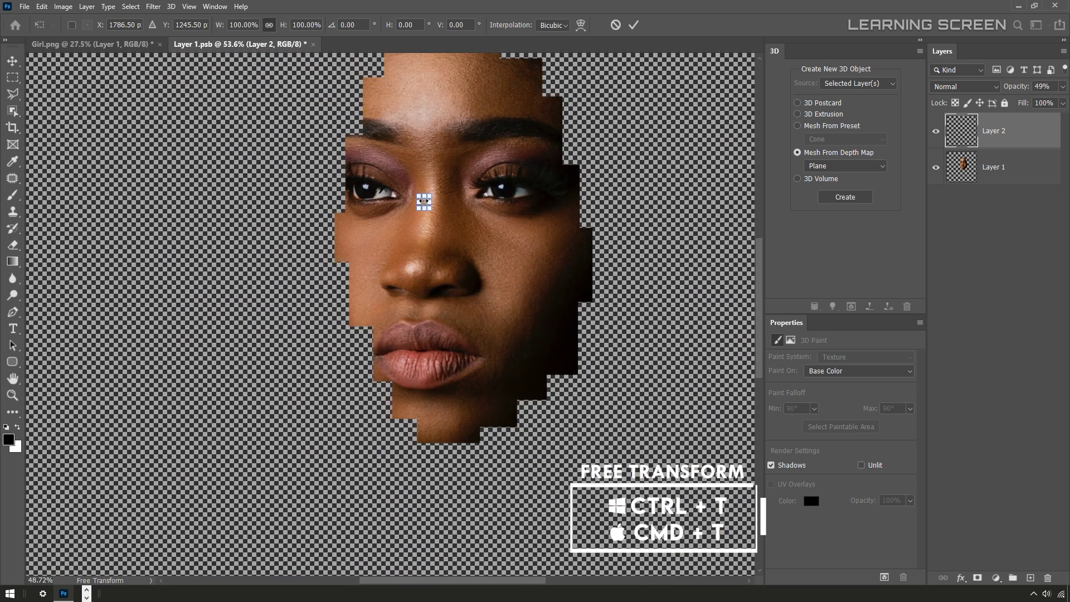
scroll(424, 203, down, 2)
drag(404, 252, 632, 120)
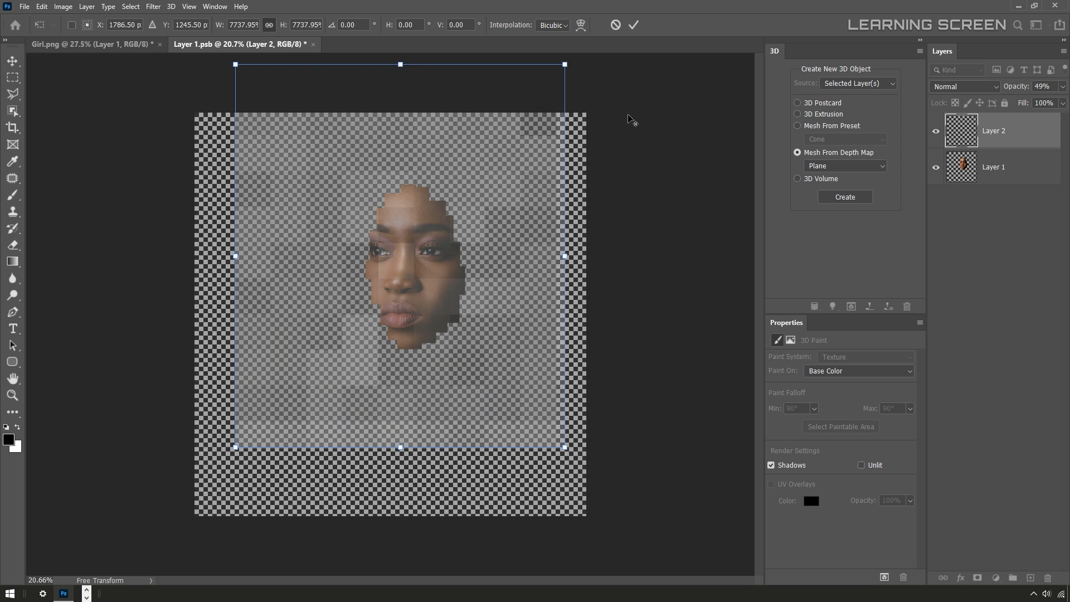
drag(517, 180, 532, 204)
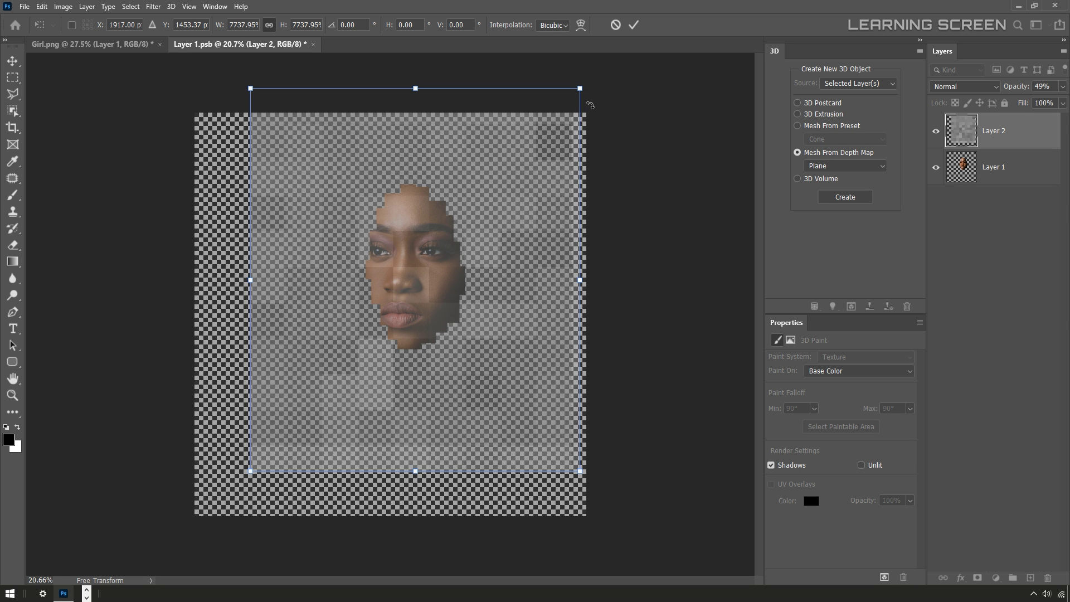
drag(580, 87, 620, 100)
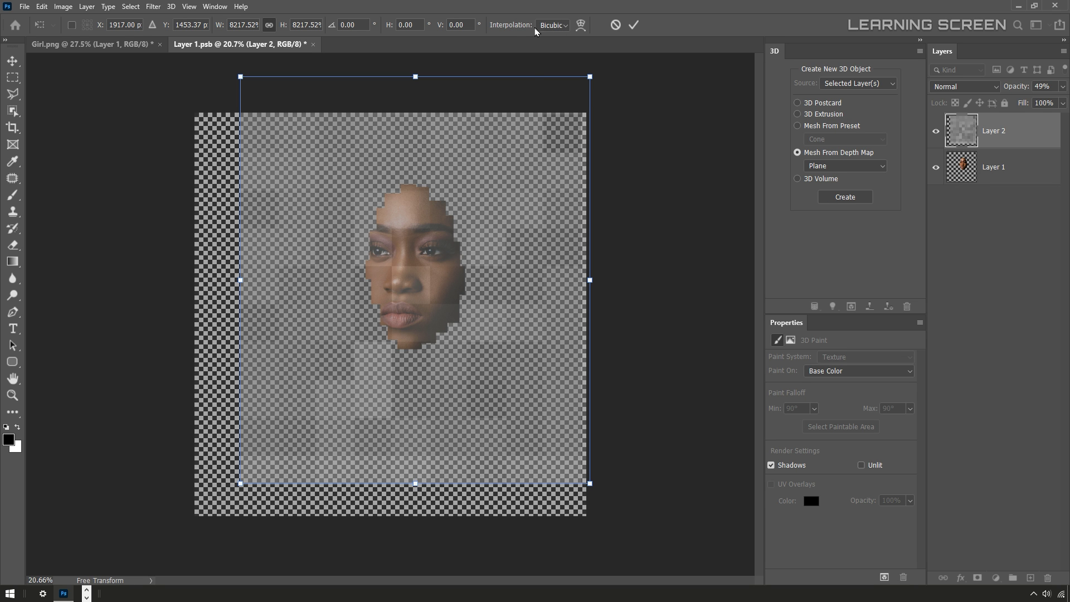
click(555, 26)
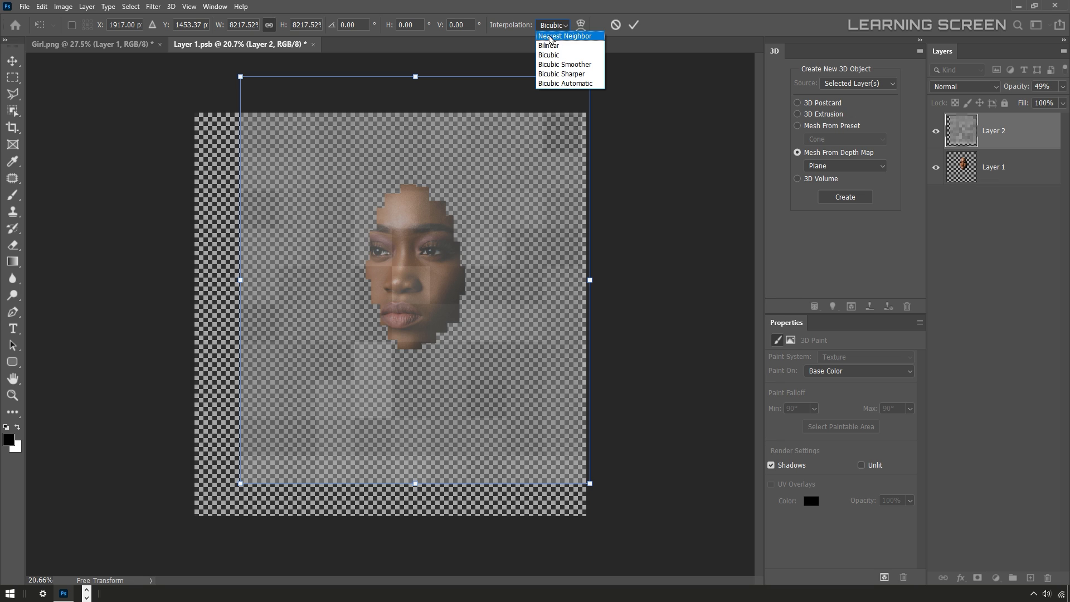
click(575, 36)
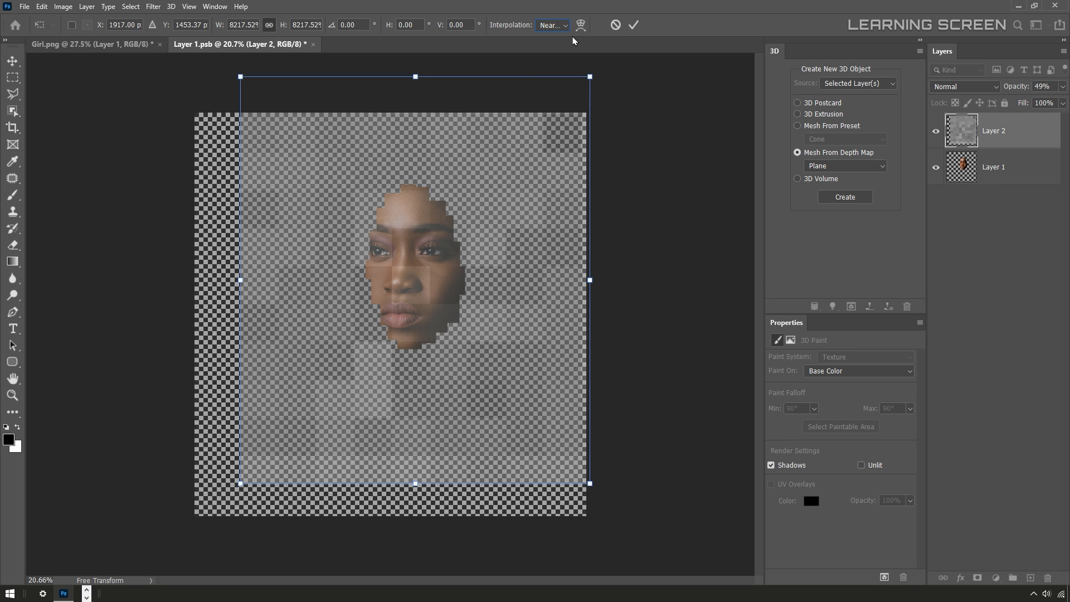
Commit the enlargement as hard-edged blocks and zoom in to inspect the pixelated face.
click(634, 25)
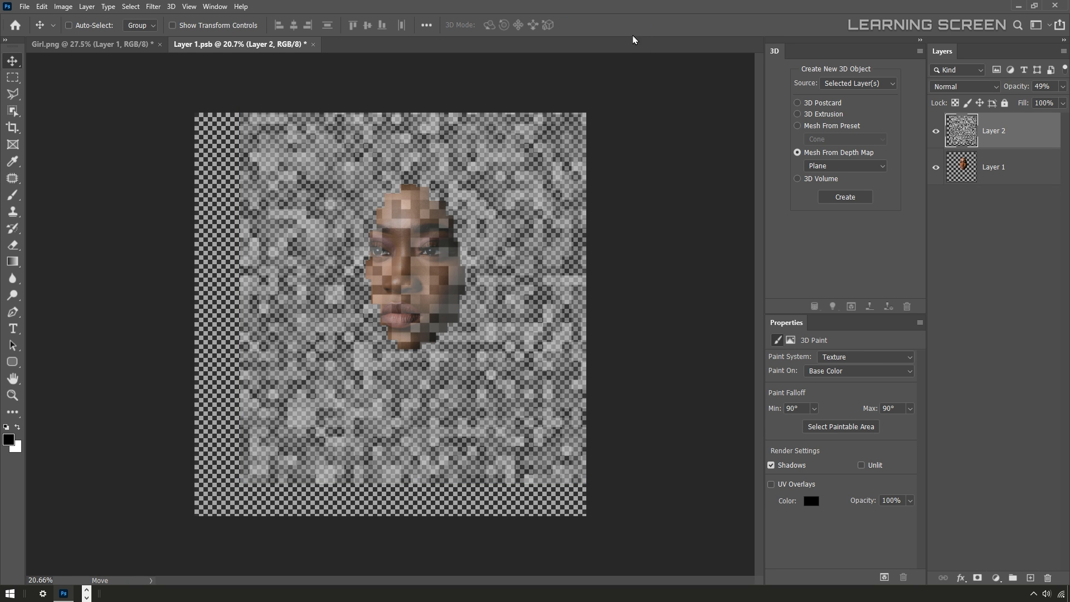
key(ctrl+plus)
key(ctrl+plus)
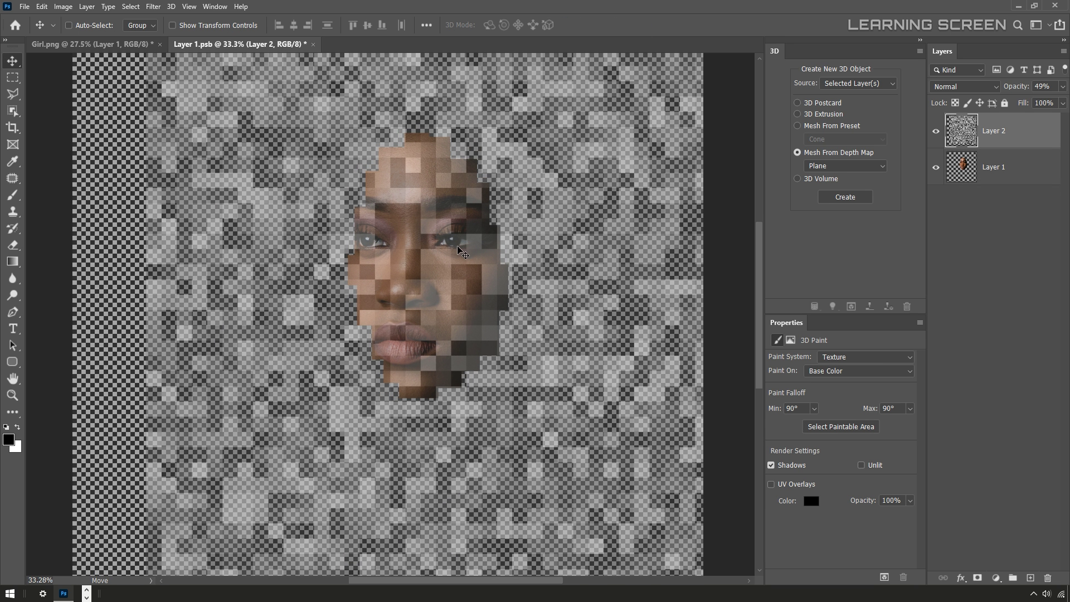
key(ctrl+minus)
scroll(385, 247, down, 1)
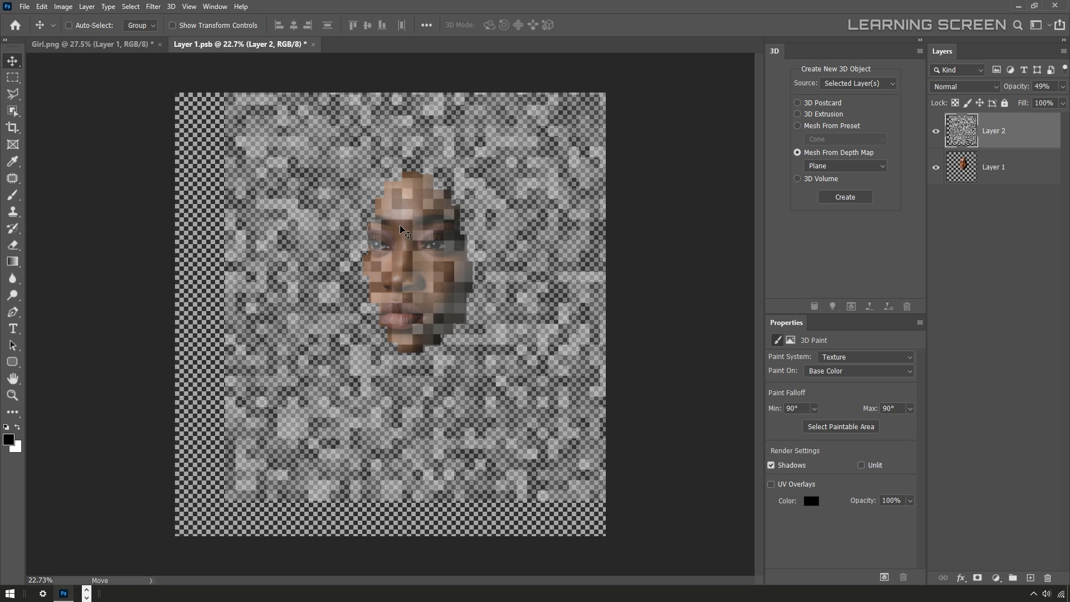
Set Layer 2 opacity to 100% and clip it to Layer 1's face shape.
click(1062, 87)
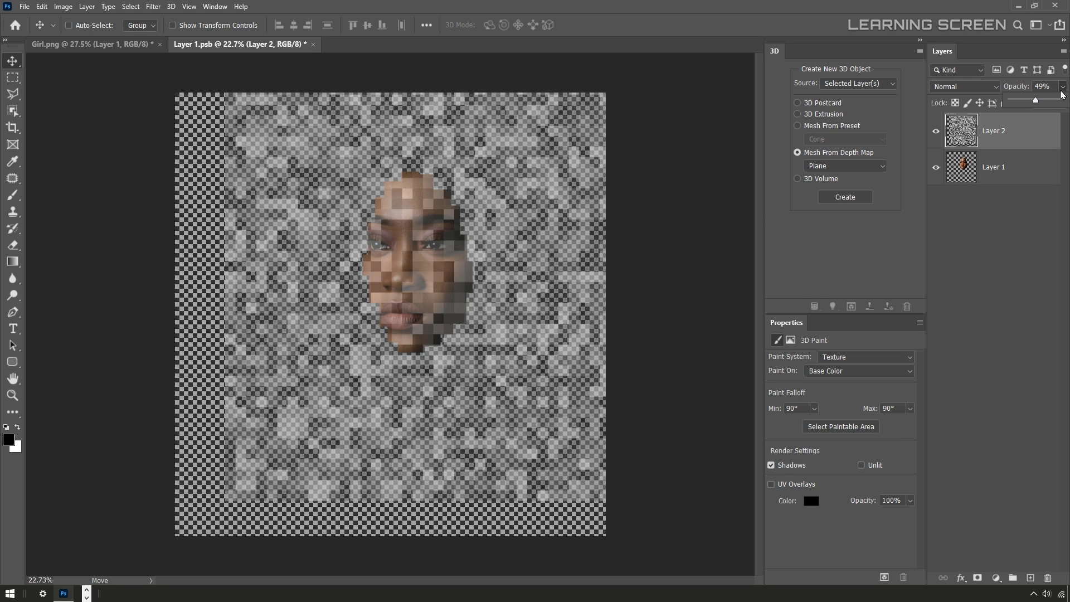
drag(1044, 105, 1067, 105)
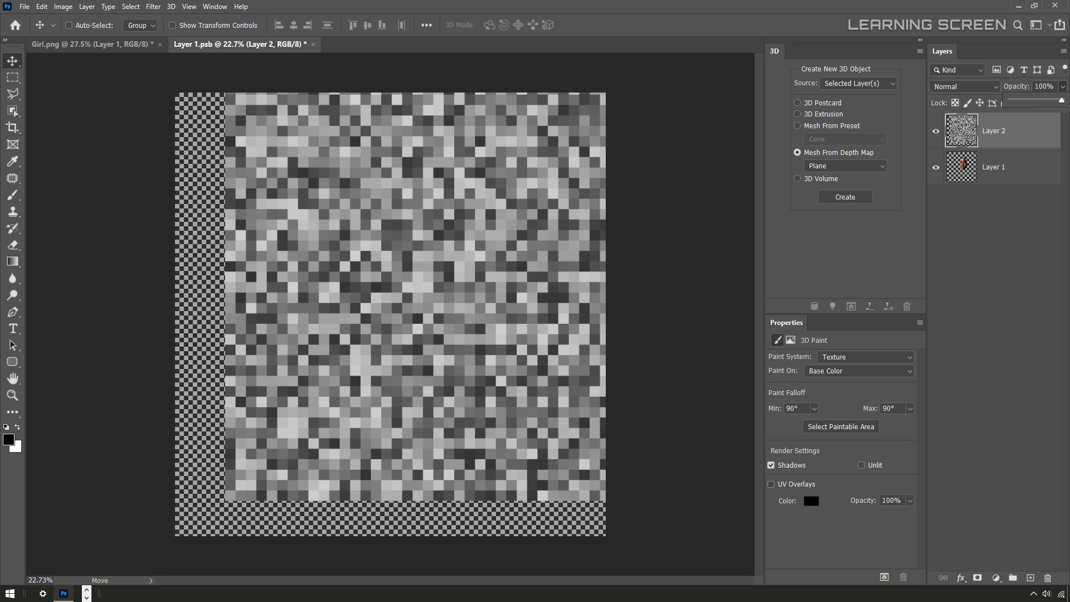
click(956, 135)
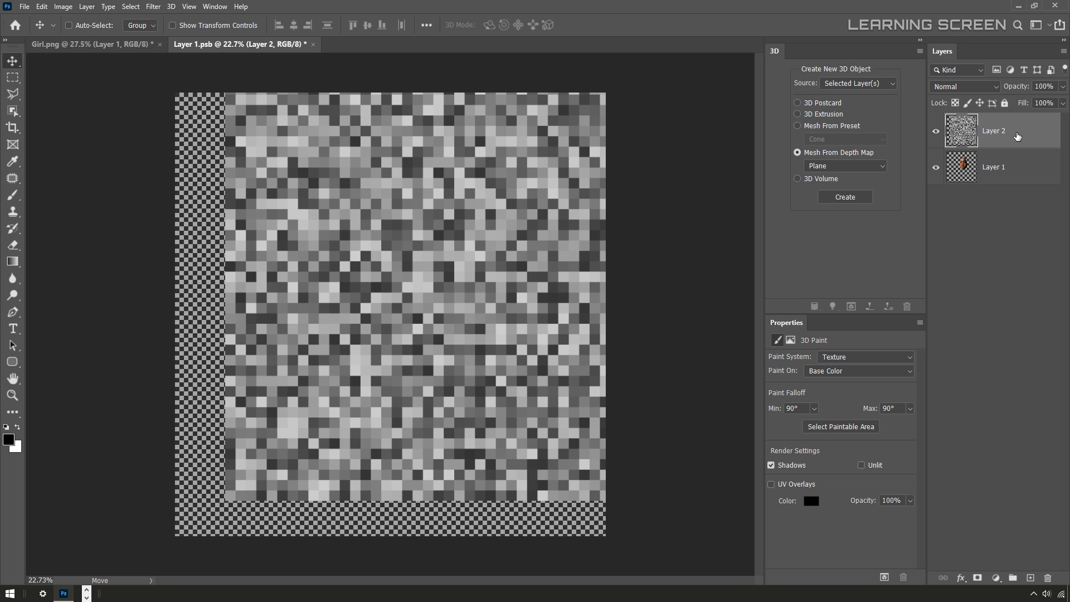
drag(988, 146, 966, 146)
alt+click(966, 146)
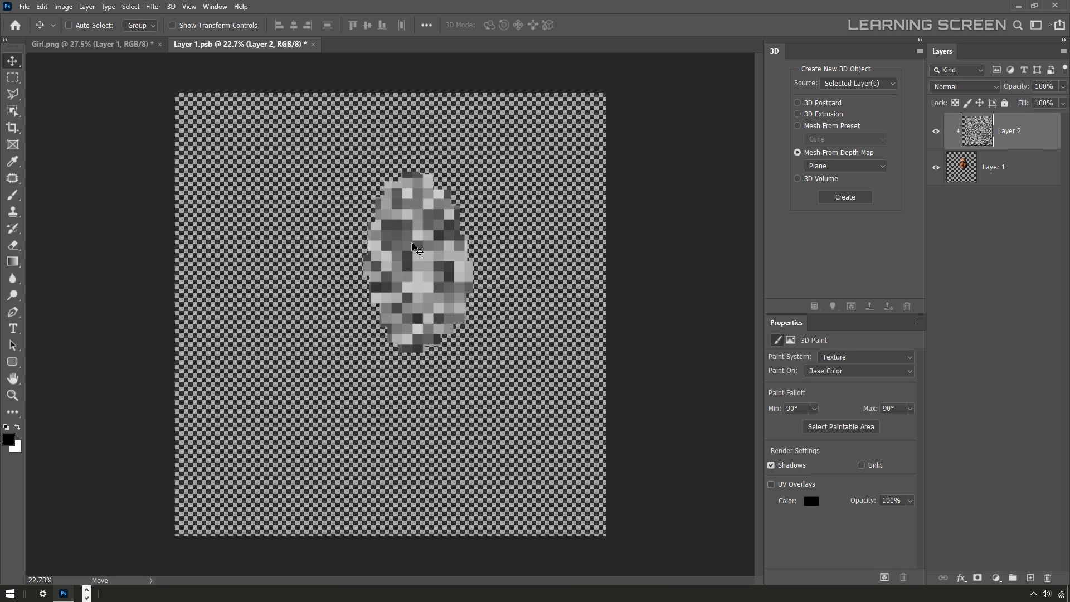
Shift the mosaic blocks slightly within the face using the Move tool.
scroll(412, 246, up, 3)
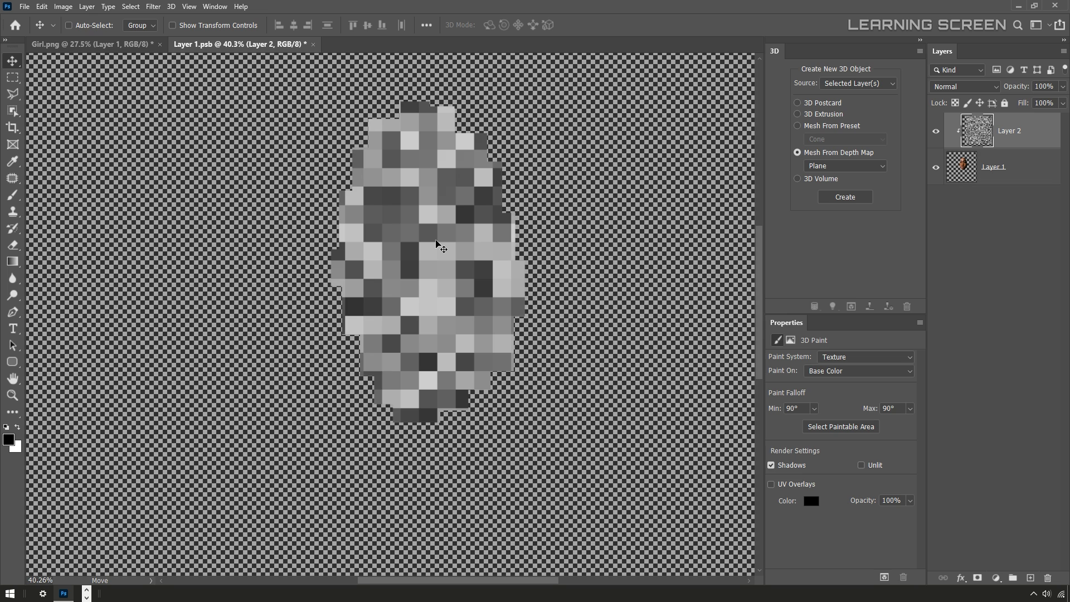
mouse_move(433, 249)
mouse_down()
mouse_move(419, 250)
mouse_move(441, 230)
mouse_move(427, 254)
mouse_up()
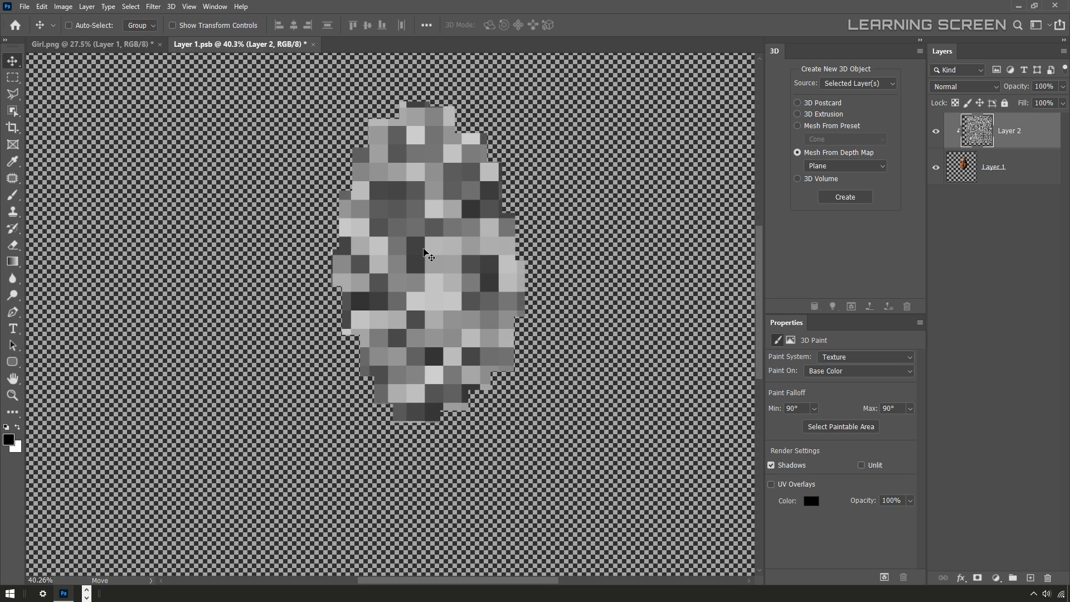
scroll(426, 253, down, 5)
key(ctrl+t)
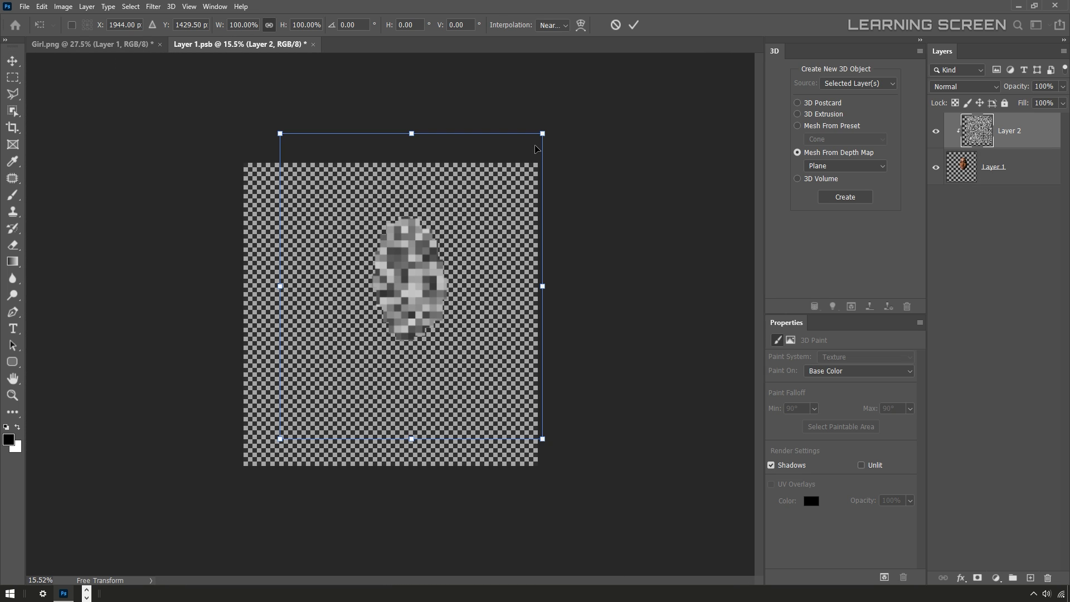
drag(538, 140, 662, 101)
scroll(433, 272, up, 3)
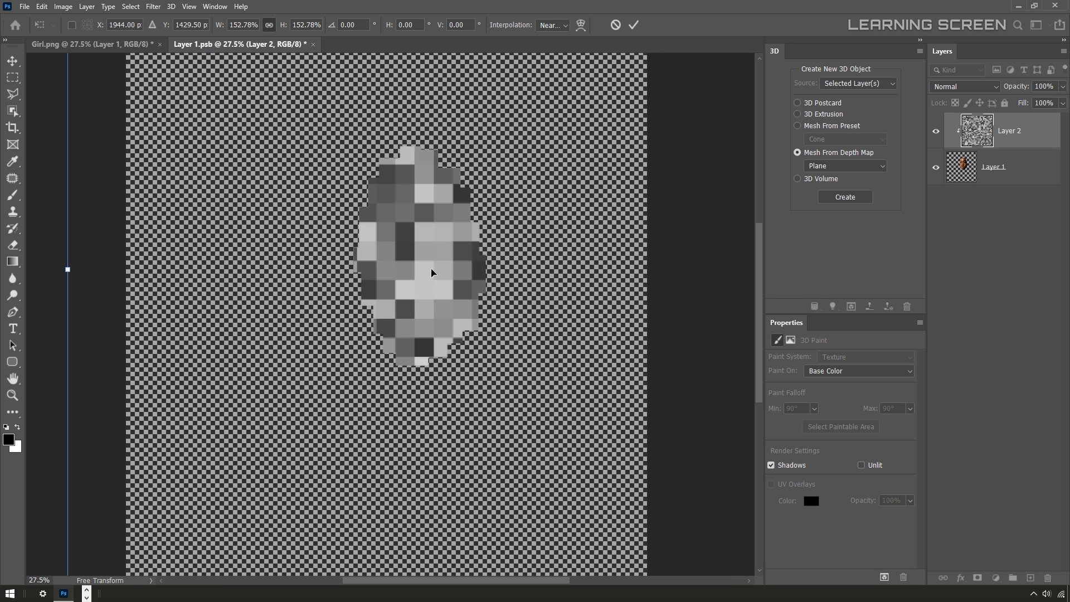
drag(427, 271, 444, 210)
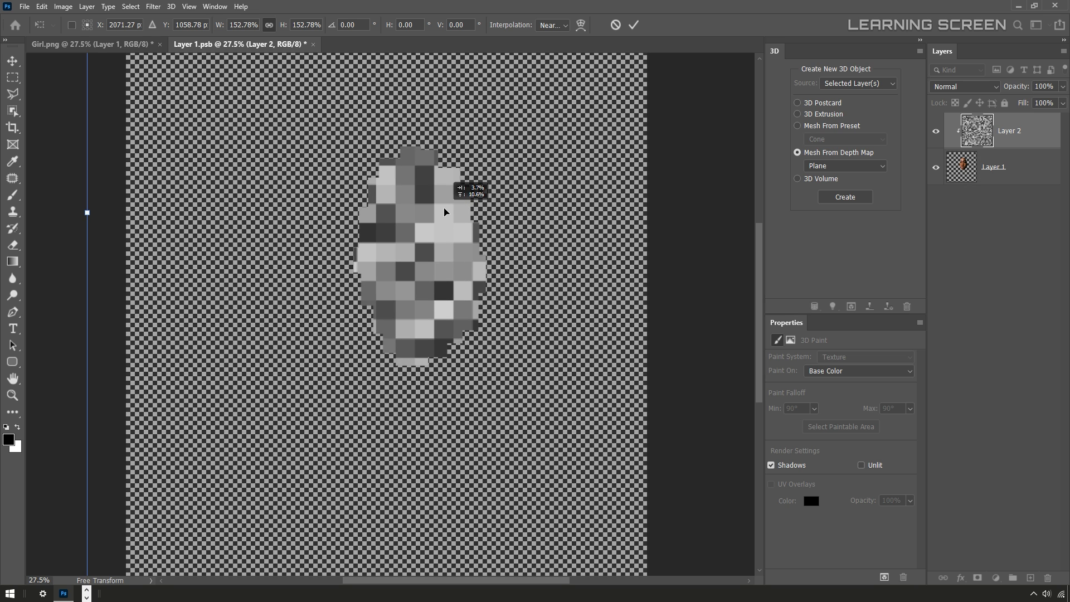
mouse_move(409, 250)
mouse_down()
mouse_move(452, 217)
mouse_move(387, 260)
mouse_move(413, 261)
mouse_up()
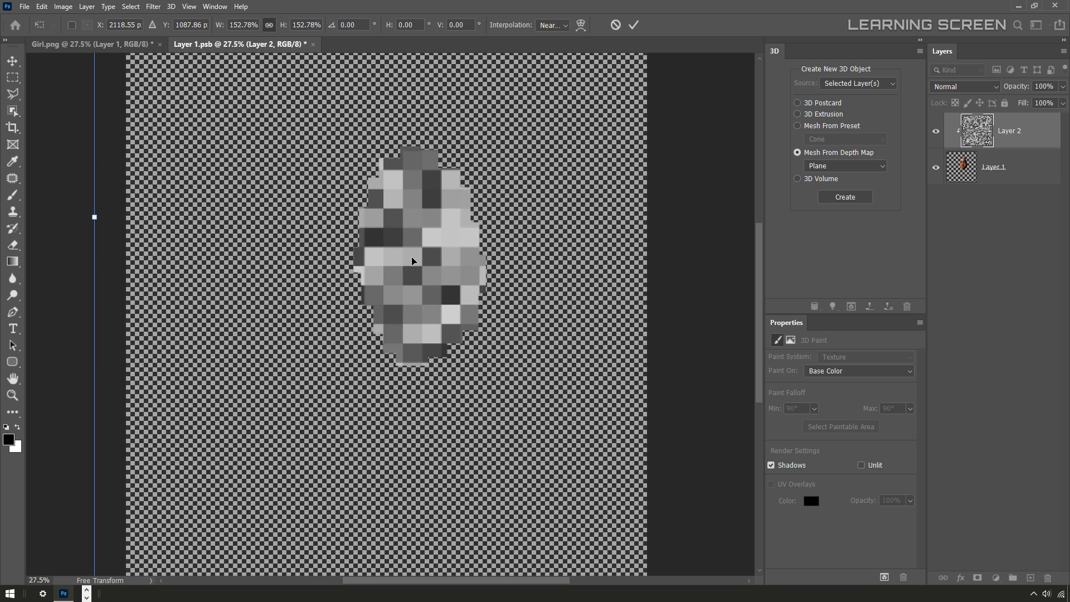
click(634, 25)
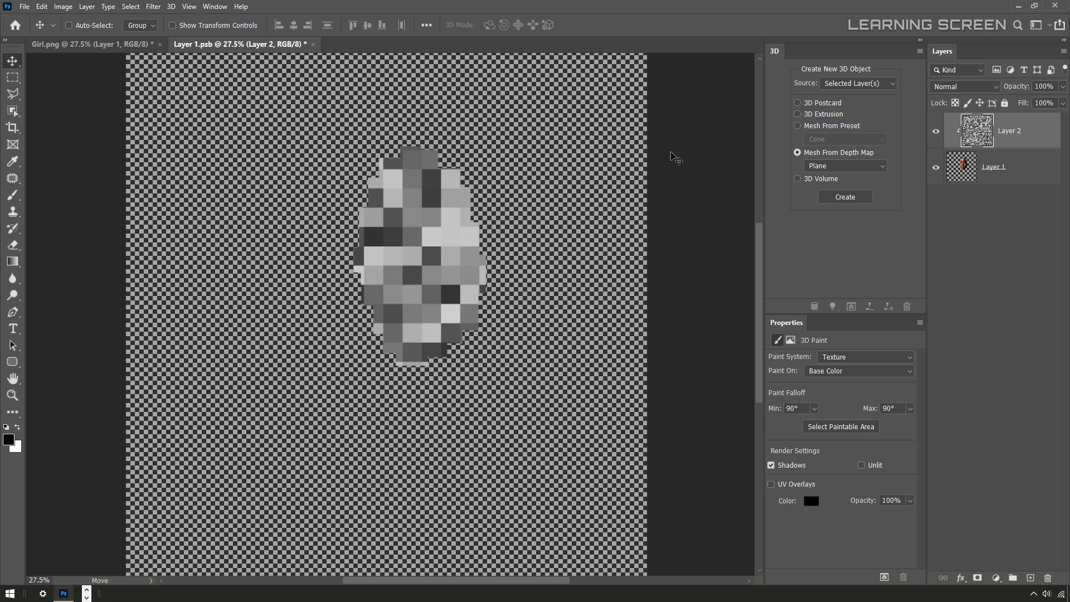
Add a black, 10 px, Inside-position Stroke layer effect to Layer 1.
click(1015, 175)
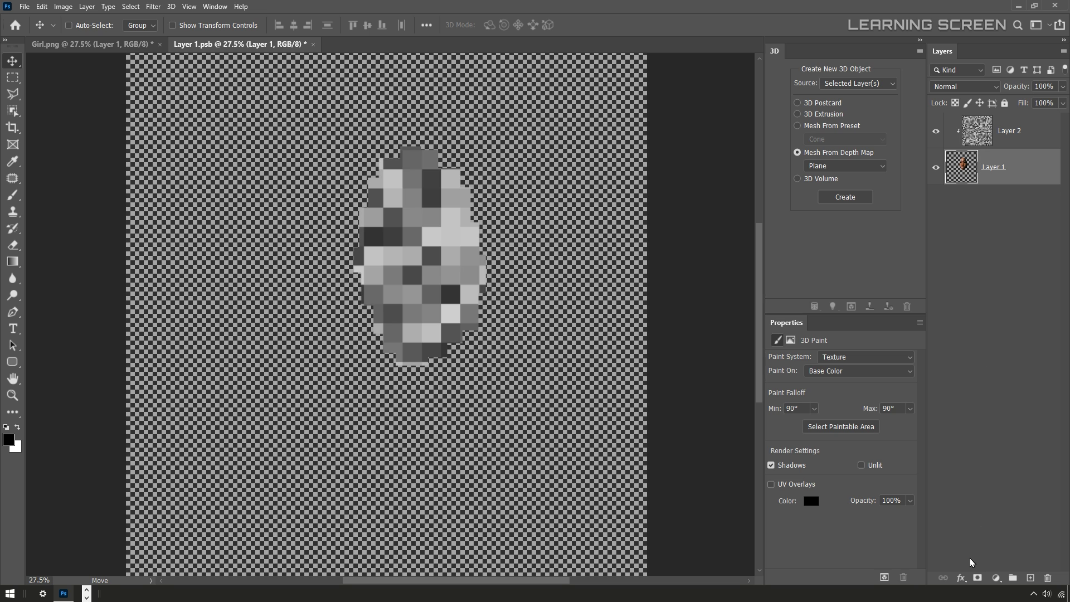
click(960, 578)
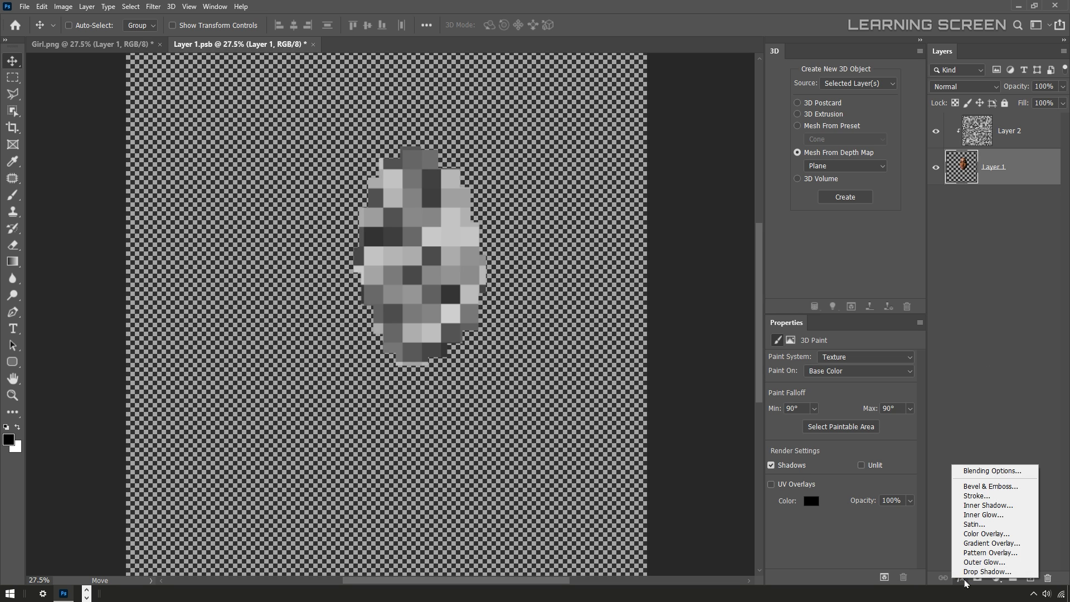
click(975, 496)
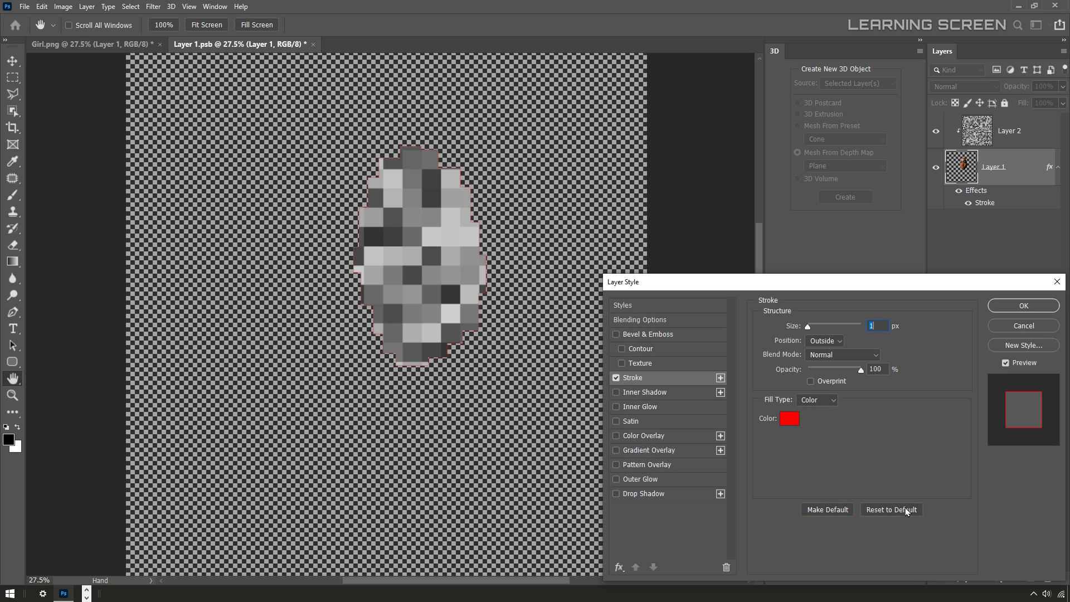
click(789, 418)
drag(667, 434, 564, 477)
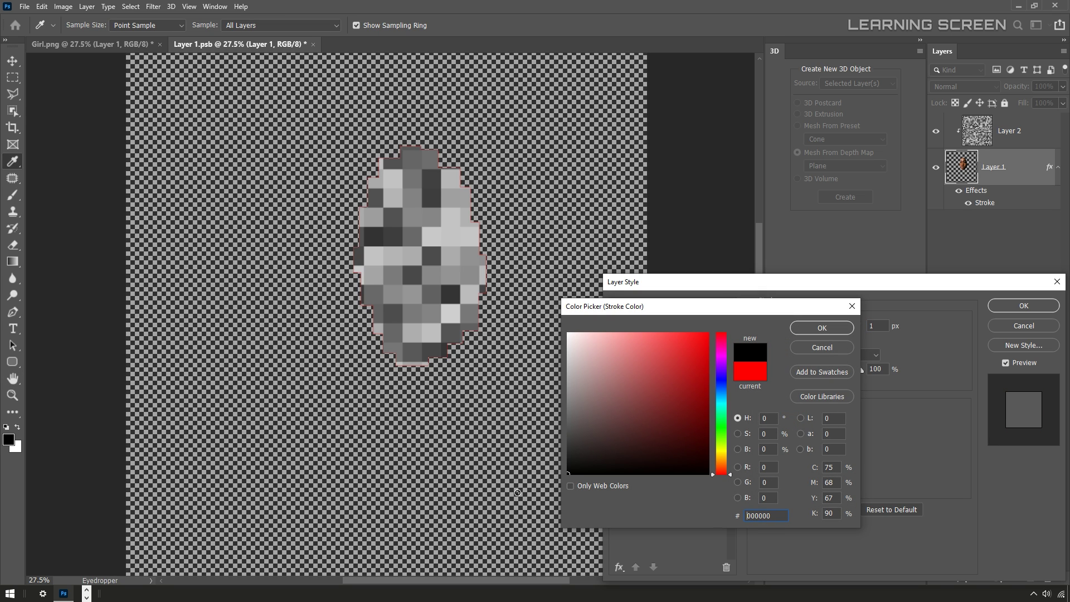
click(821, 327)
click(824, 340)
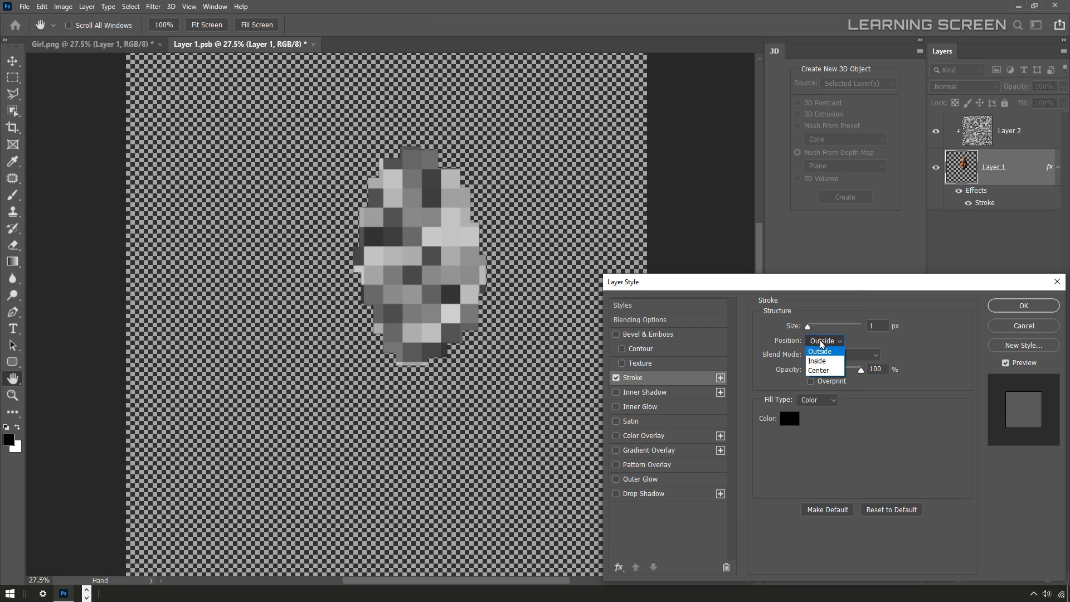
click(818, 362)
drag(807, 327, 814, 329)
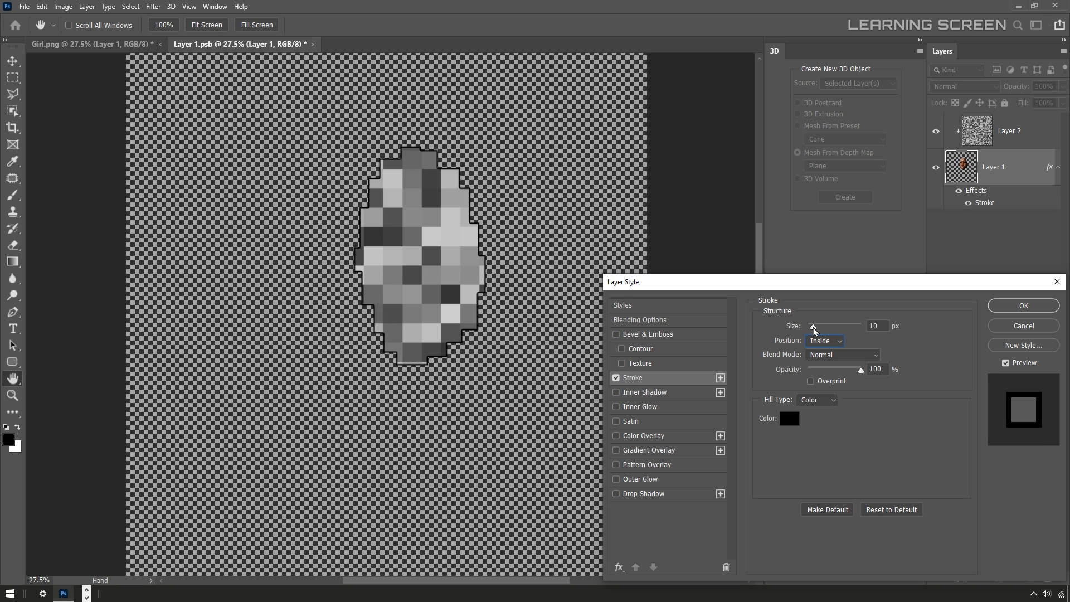
click(1013, 310)
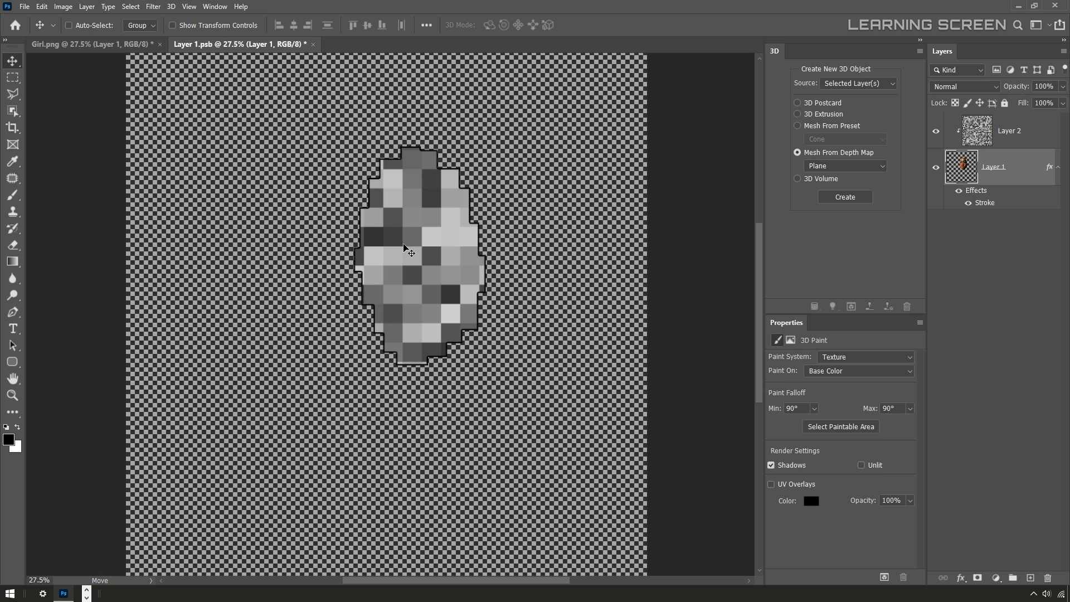
Save the block-face file, then reset Girl.png's Depth Map mesh coordinates to 0, 0, 0.
key(ctrl+s)
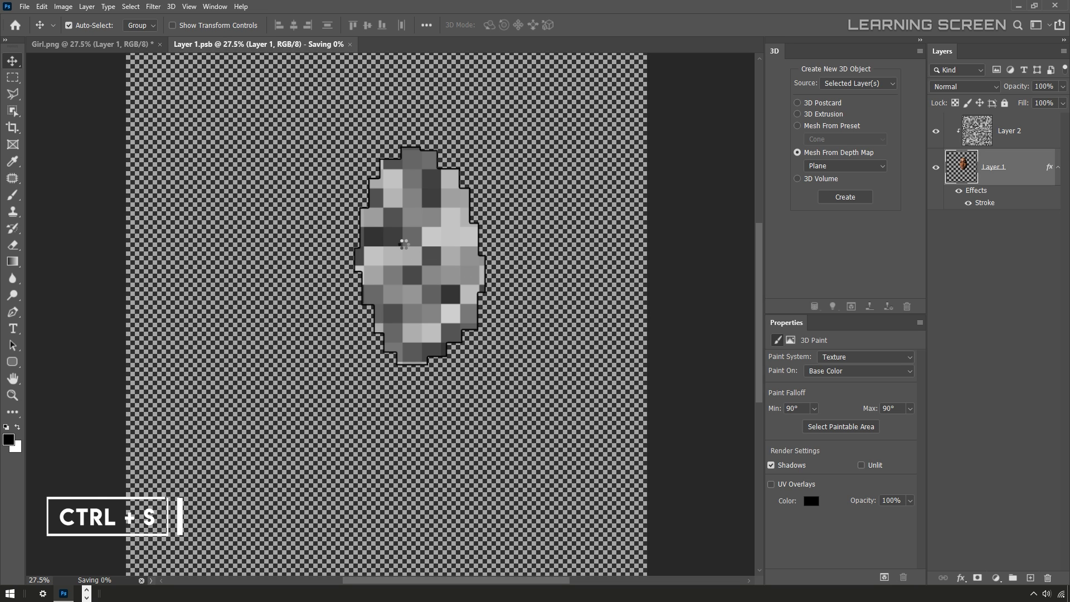
click(83, 45)
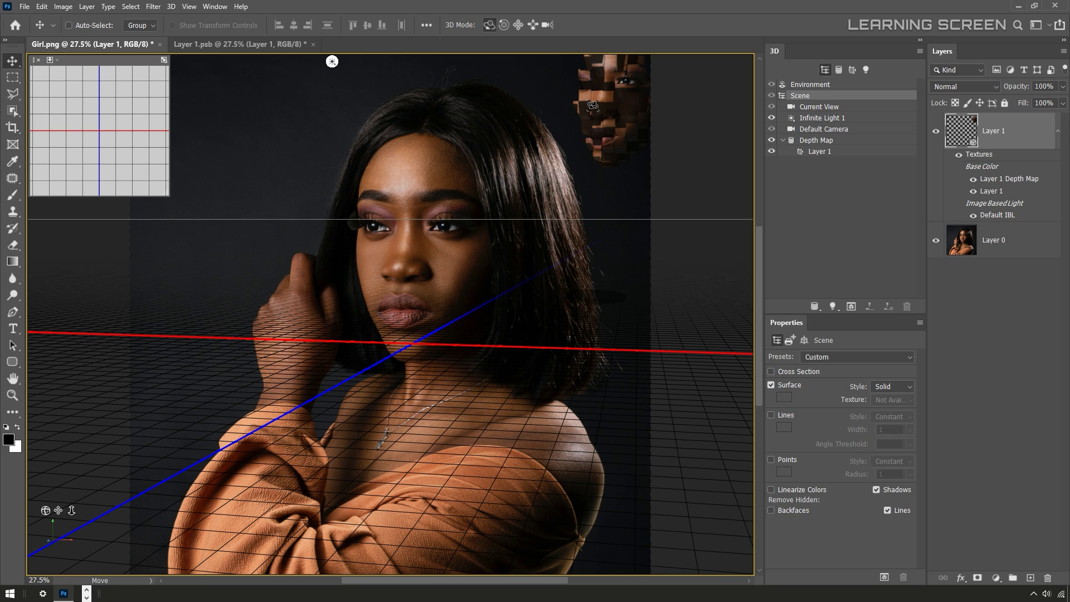
click(821, 142)
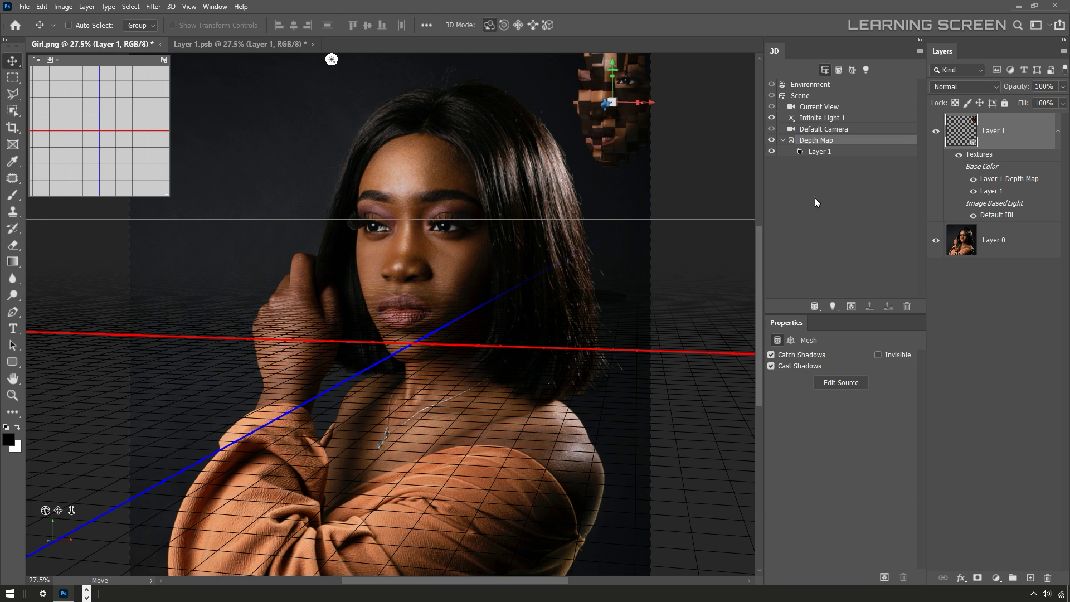
click(791, 340)
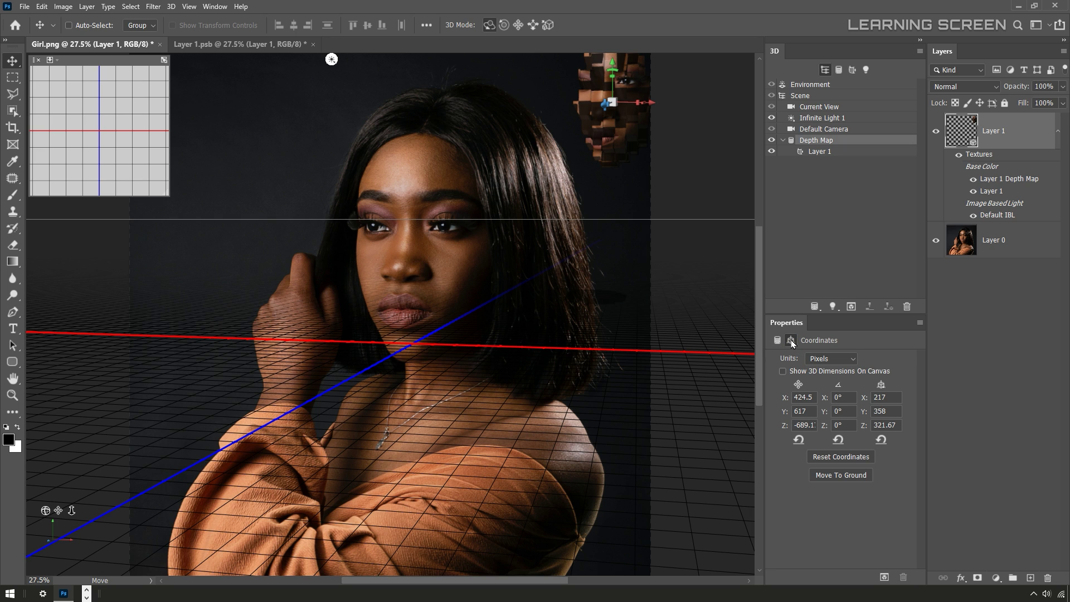
click(828, 460)
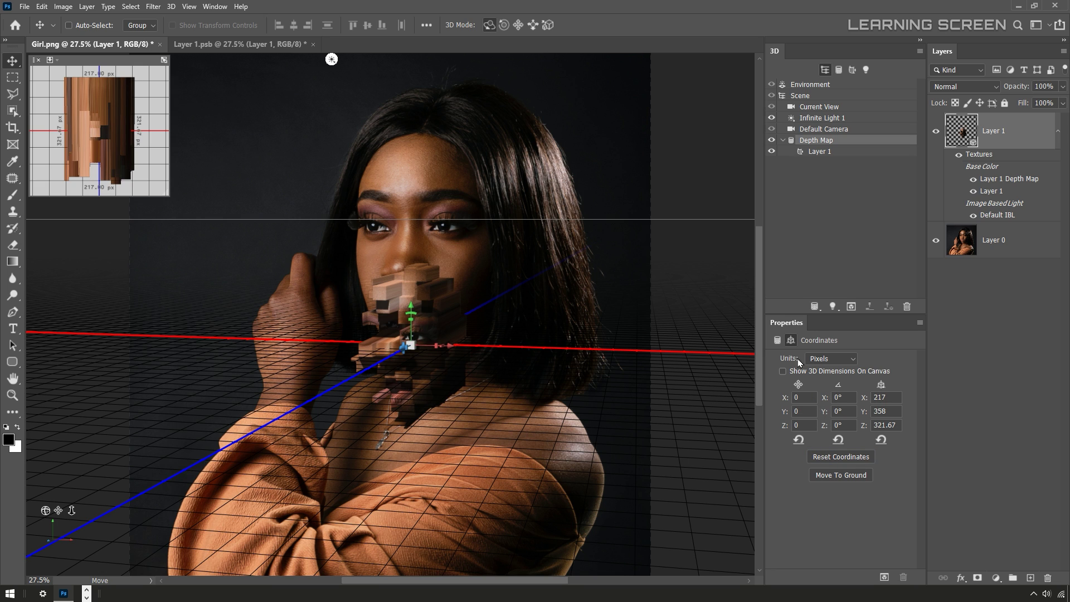
click(778, 341)
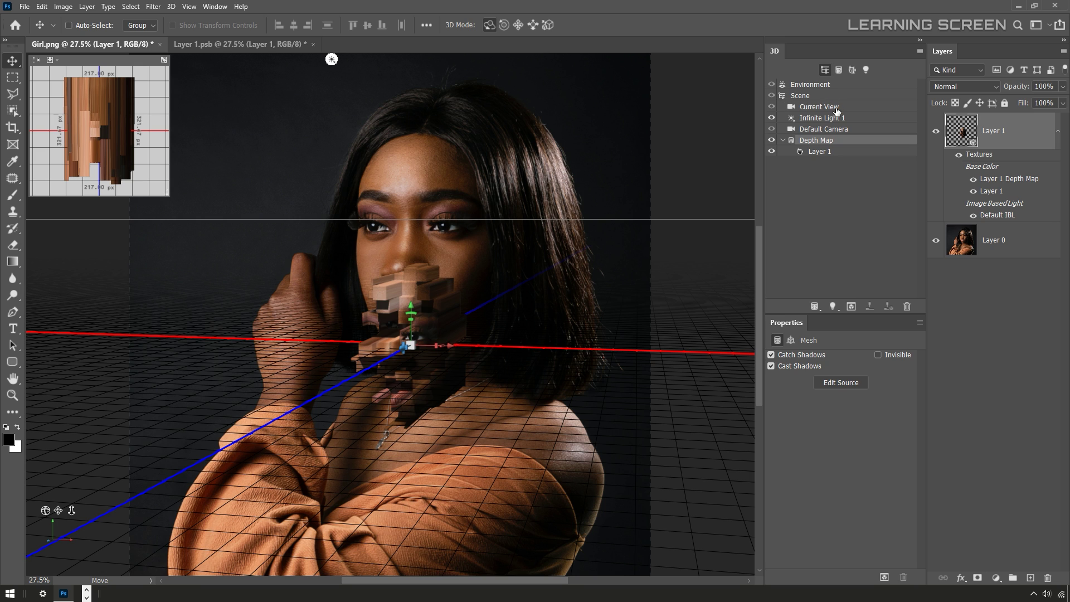
Orbit and pan the Current View camera around the block face.
click(820, 106)
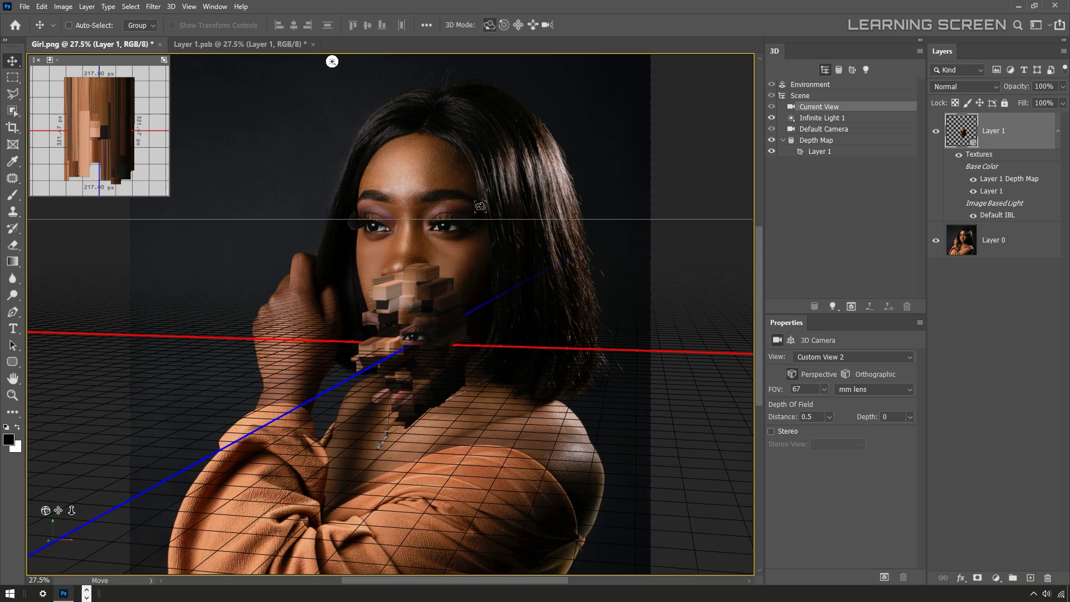
drag(478, 258, 486, 263)
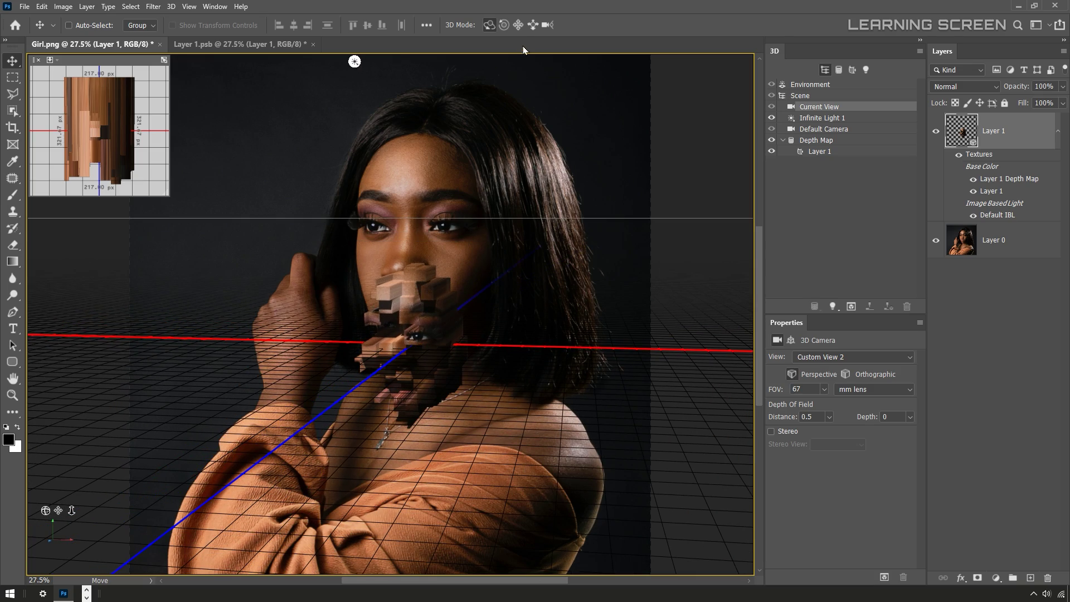
click(518, 25)
drag(482, 212, 481, 268)
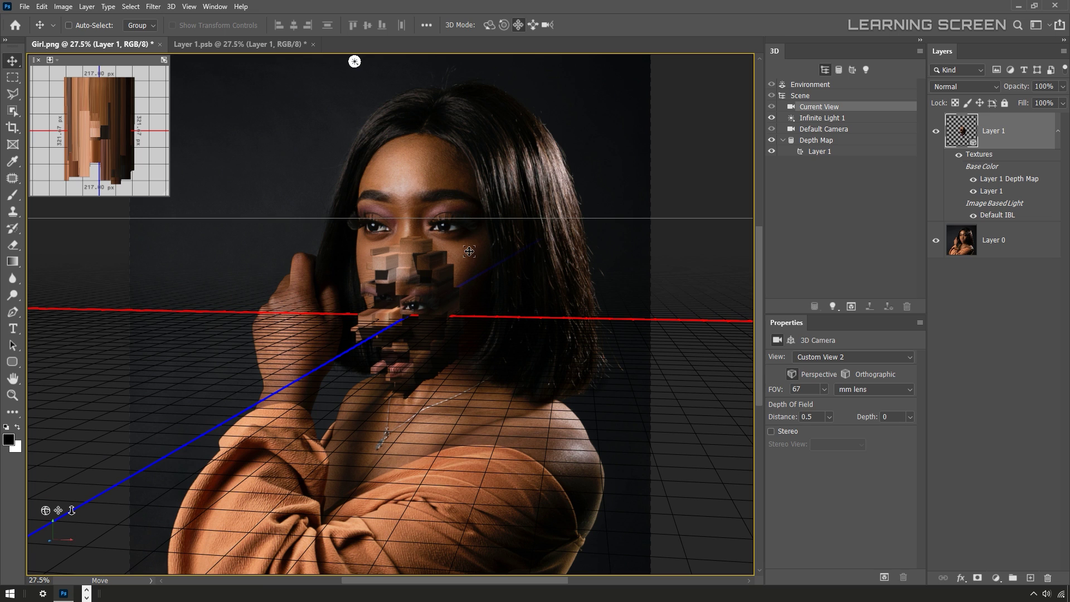
Move the Depth Map block face up onto her face and enlarge it.
click(830, 145)
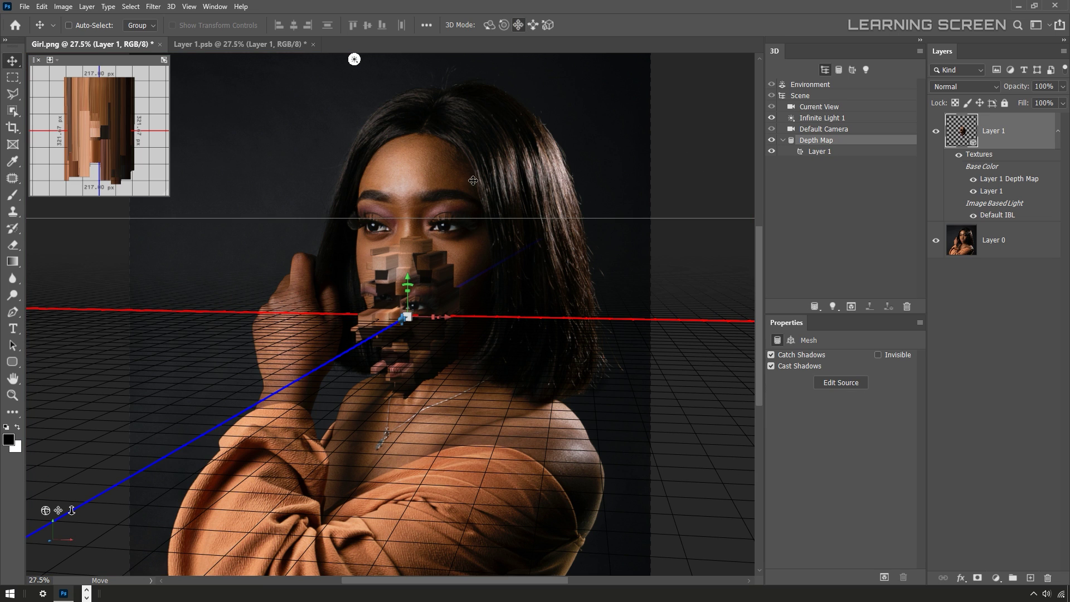
drag(408, 281, 411, 228)
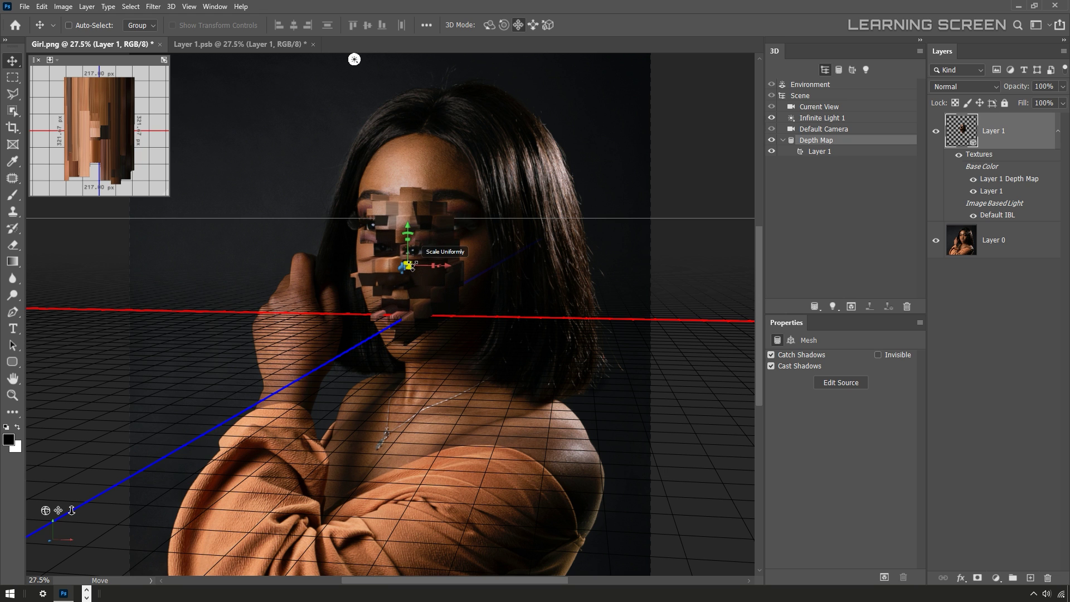
drag(411, 265, 411, 186)
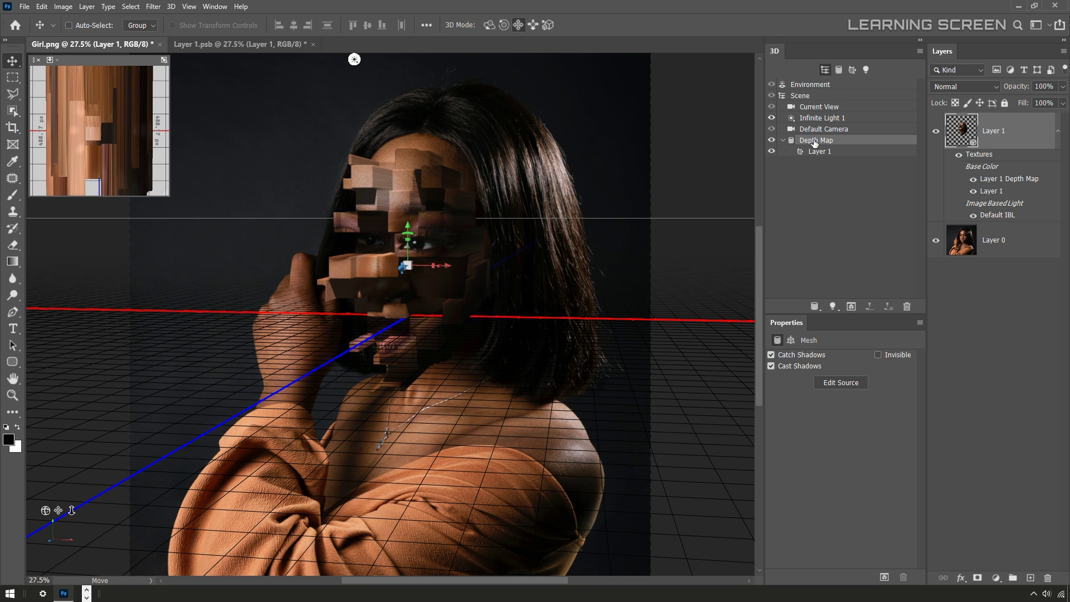
Orbit the camera sideways to reveal the blocks' depth and scale the face to 1.55.
click(819, 106)
click(489, 24)
drag(540, 244, 522, 246)
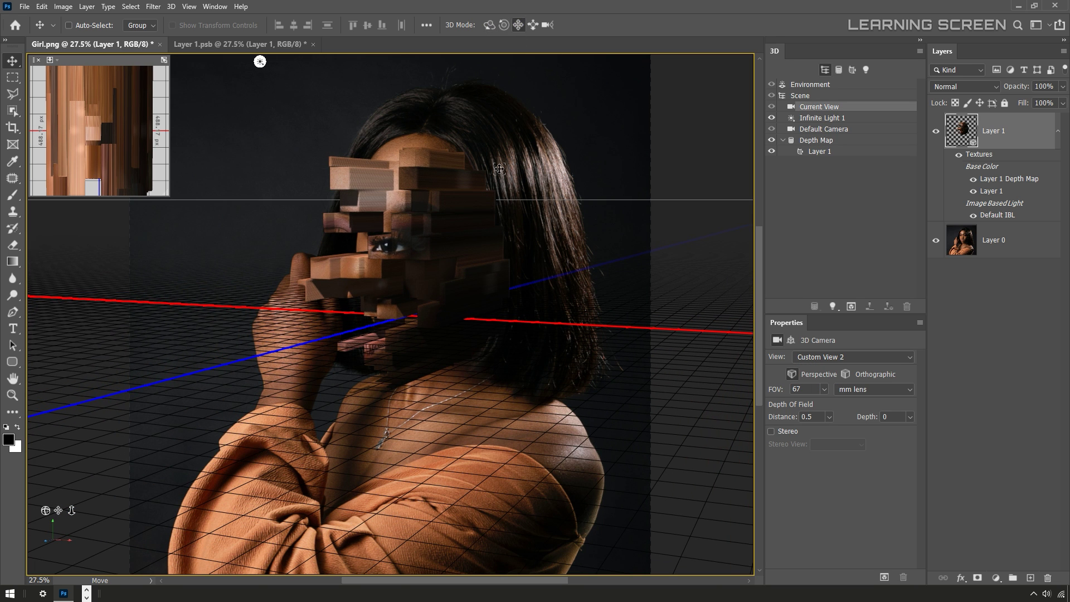
drag(499, 168, 470, 207)
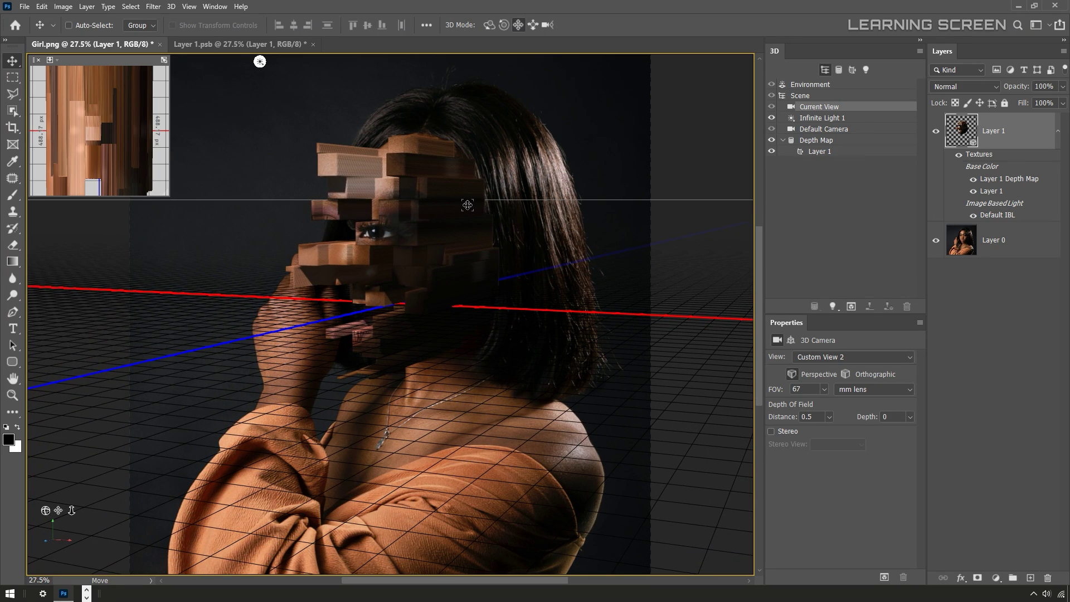
click(827, 142)
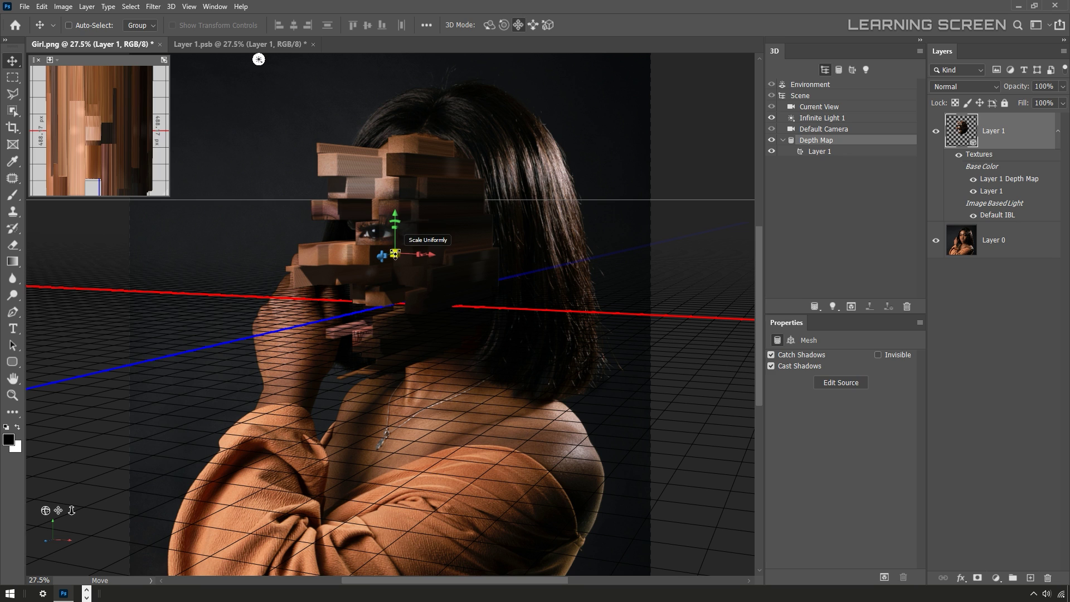
drag(395, 255, 371, 256)
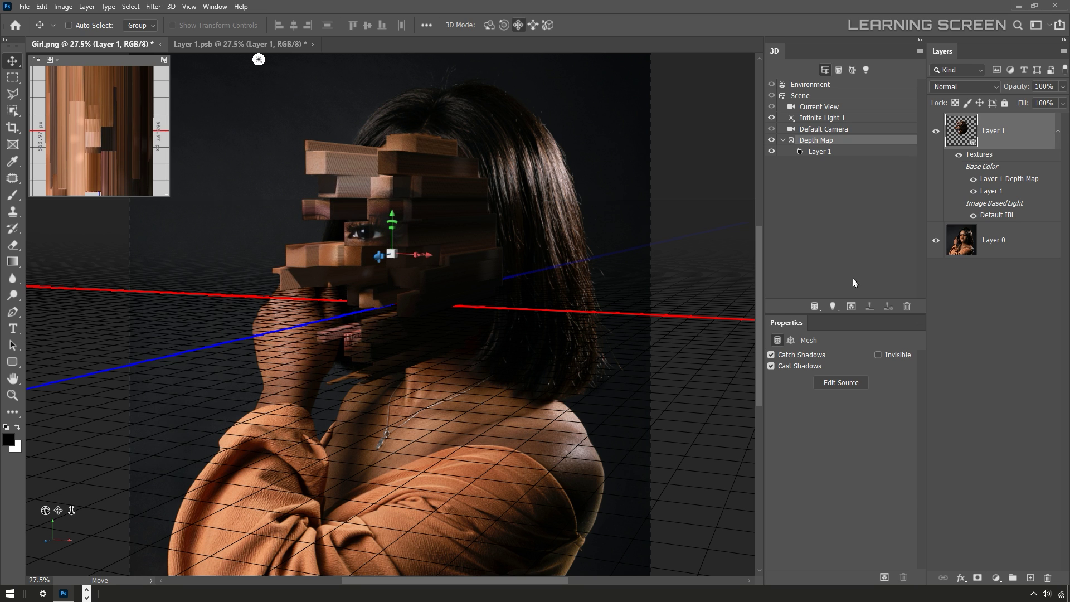
click(851, 306)
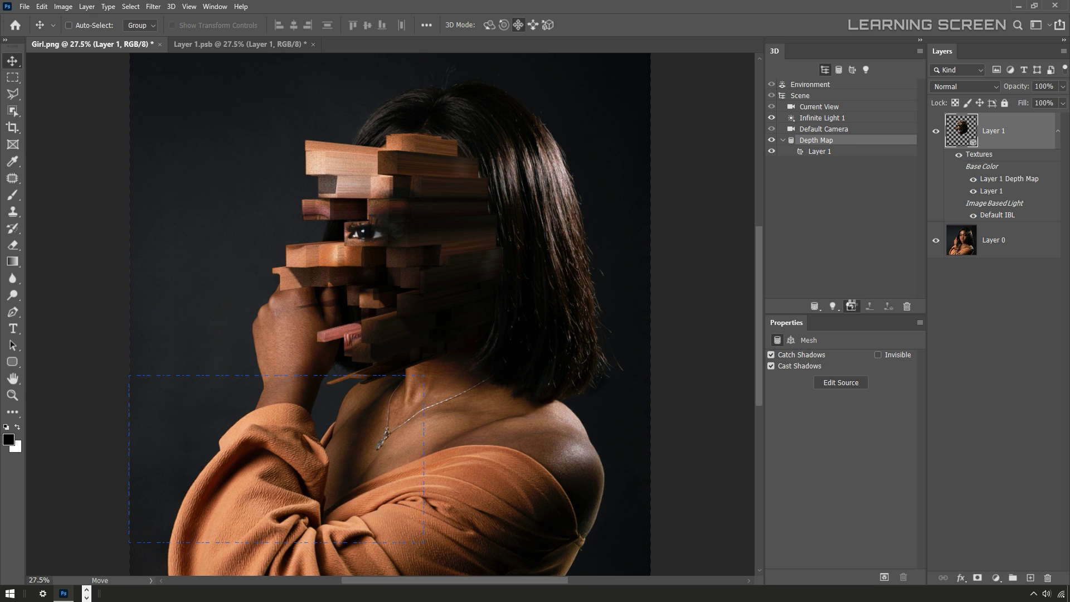
click(851, 306)
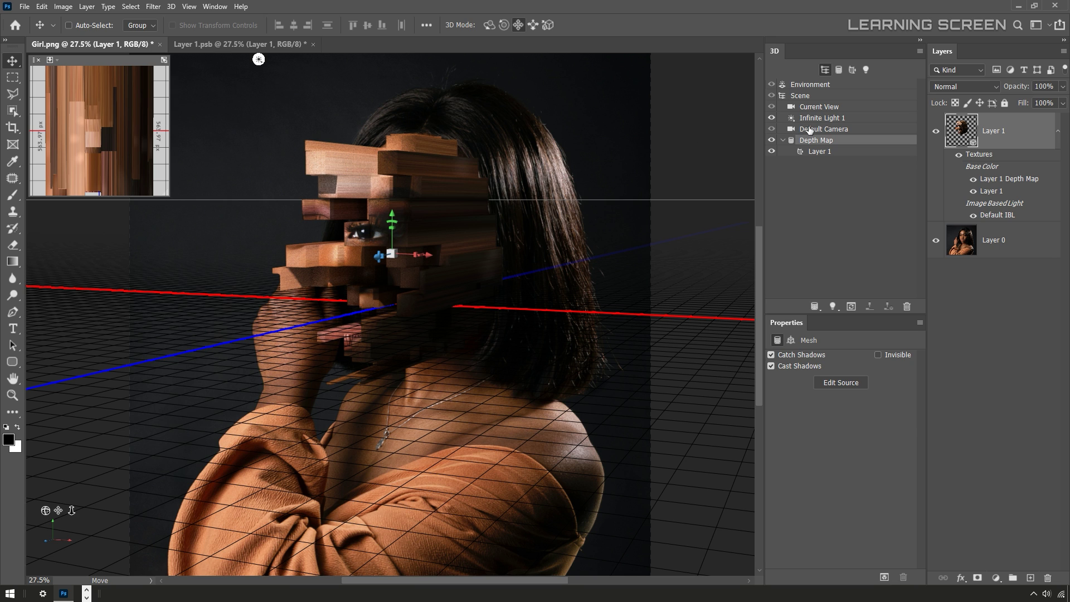
Aim Infinite Light 1 onto the blocks with 100% shadow softness and 99% intensity.
click(838, 118)
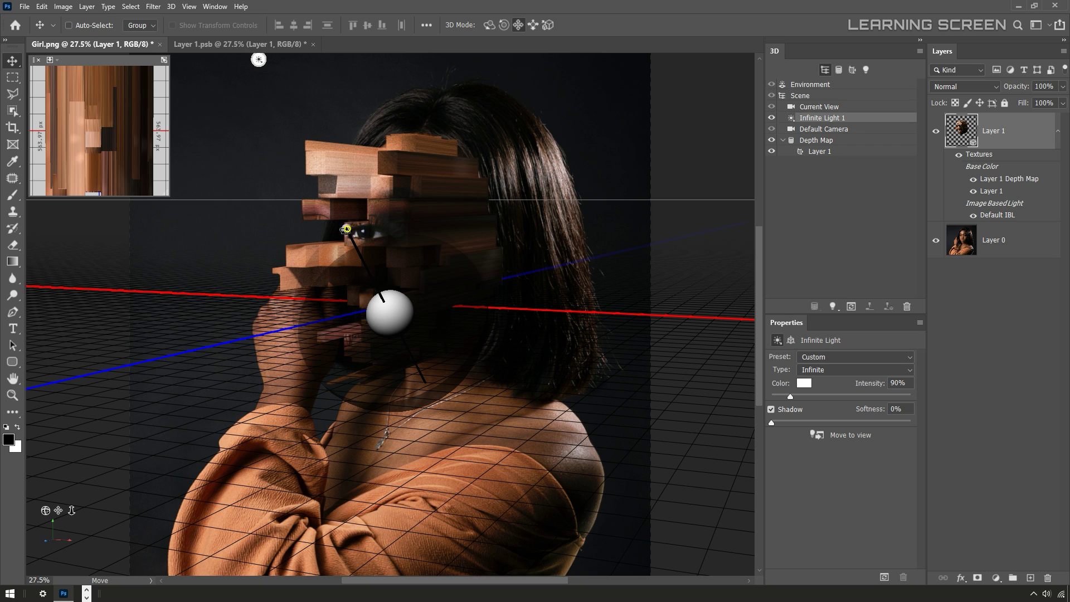
drag(346, 228, 339, 283)
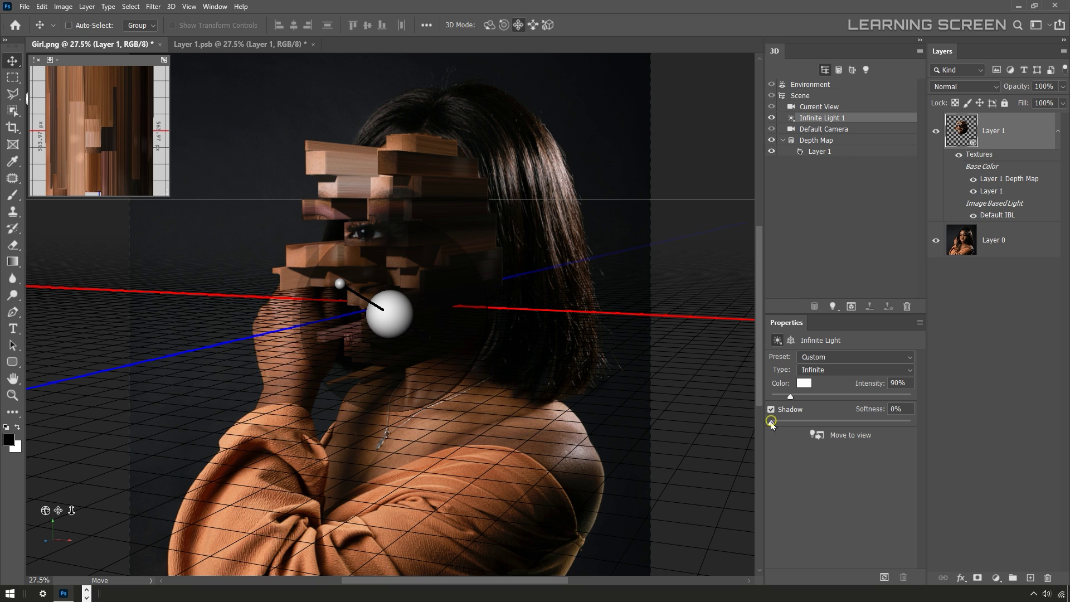
drag(771, 422, 924, 420)
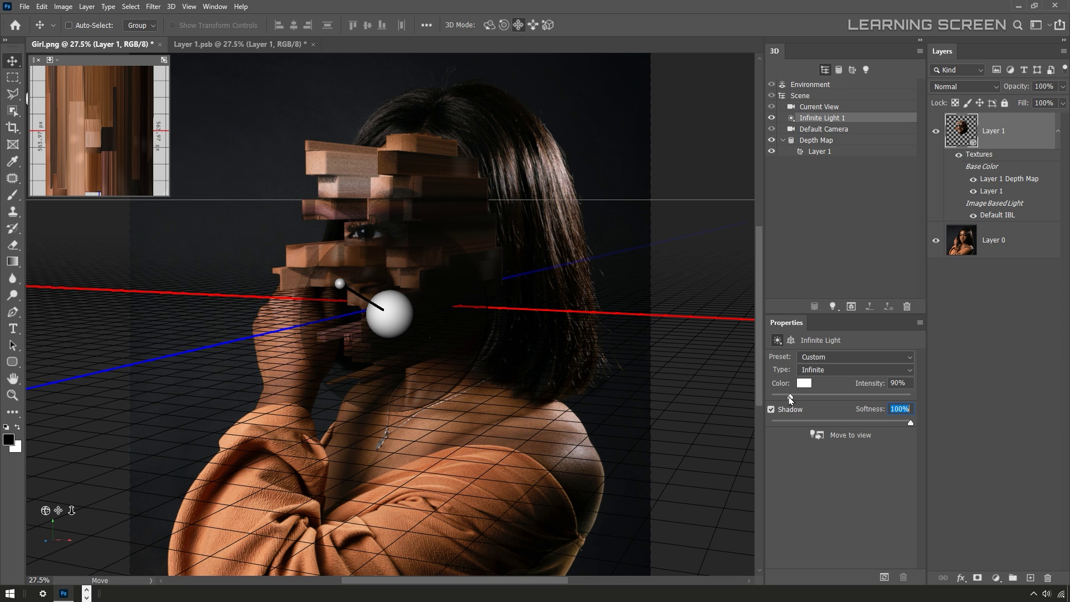
drag(790, 399, 793, 401)
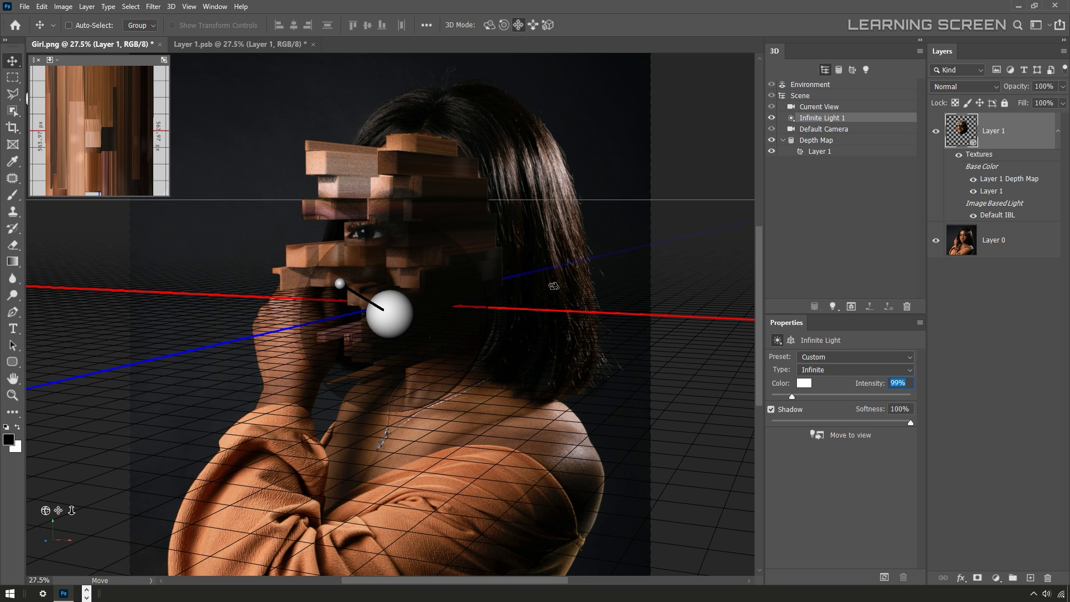
Orbit slightly, then zoom out from 126% to 25% to show the whole portrait and grid.
click(814, 108)
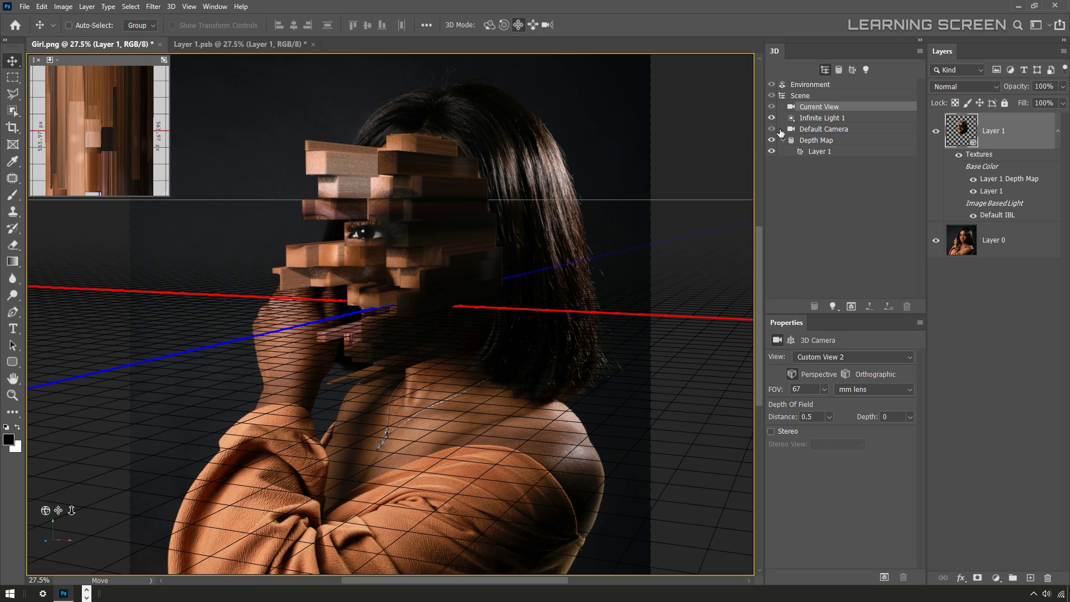
mouse_move(477, 249)
mouse_down()
mouse_move(468, 250)
mouse_move(485, 248)
mouse_up()
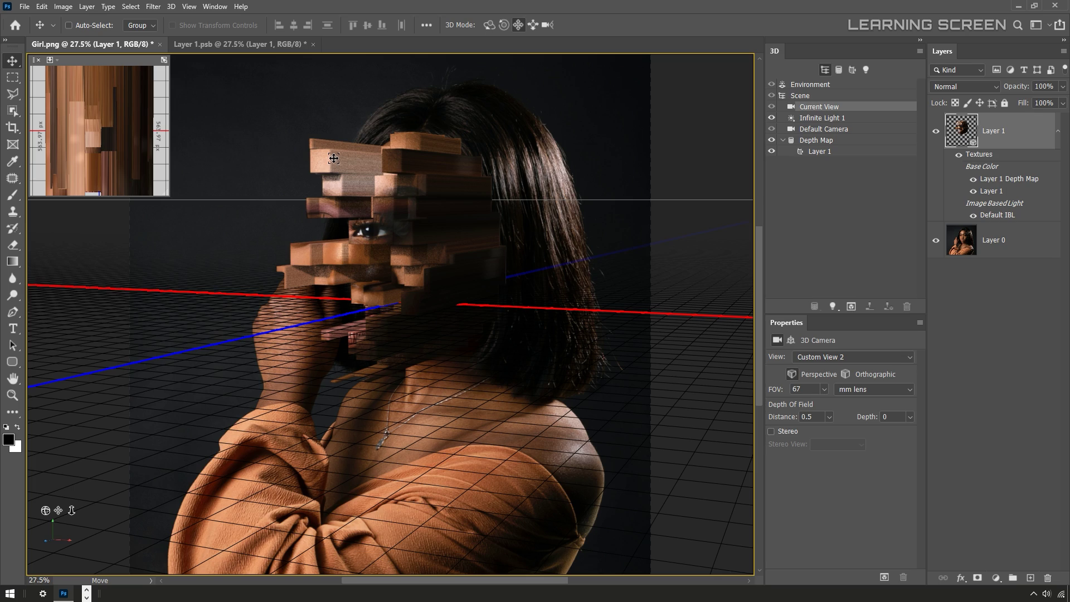
scroll(334, 158, up, 5)
scroll(335, 158, up, 5)
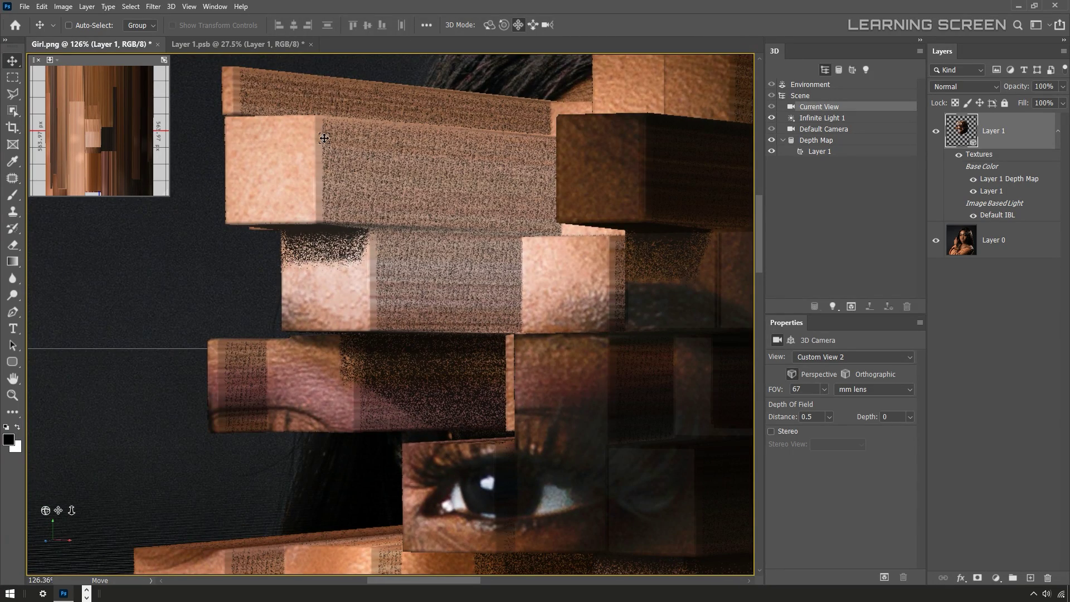
scroll(331, 215, down, 10)
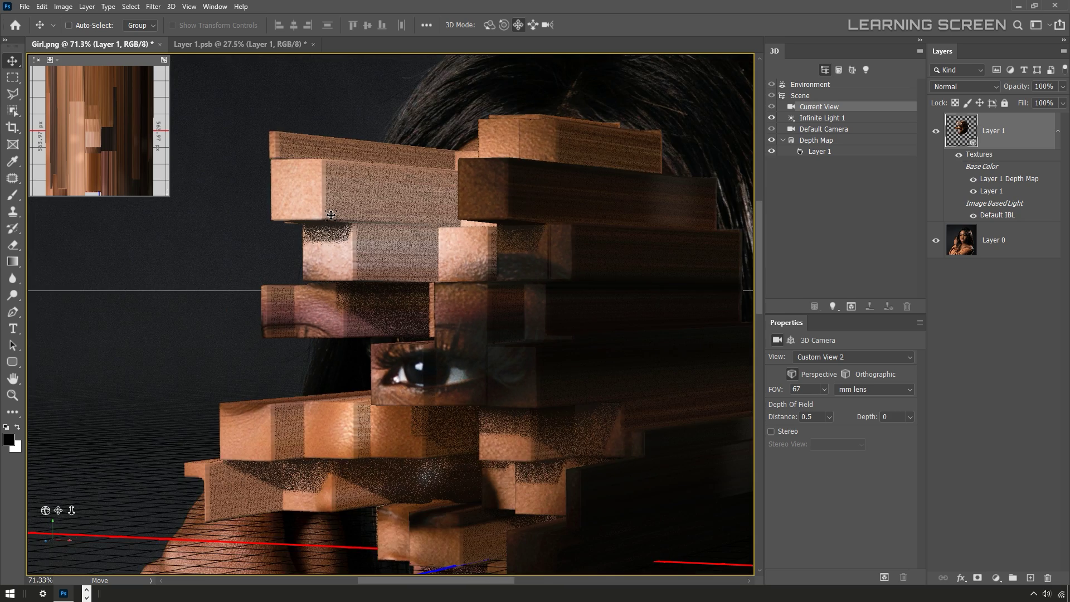
scroll(331, 215, down, 1)
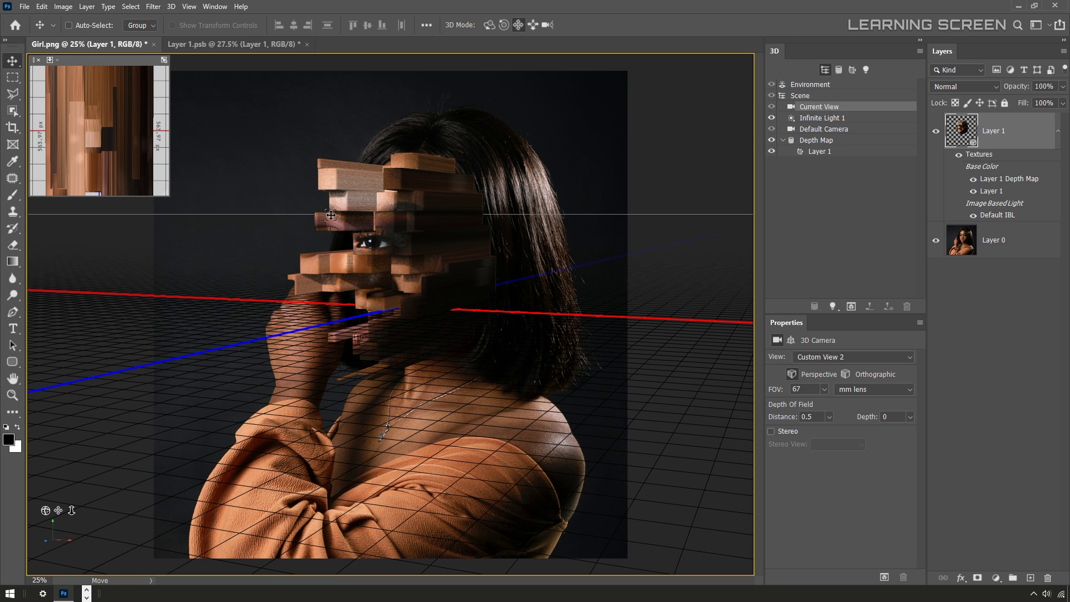
Simplify the Depth Map mesh to 2146 via 3D > Simplify Mesh(es) with Mesh Overlay on.
click(833, 143)
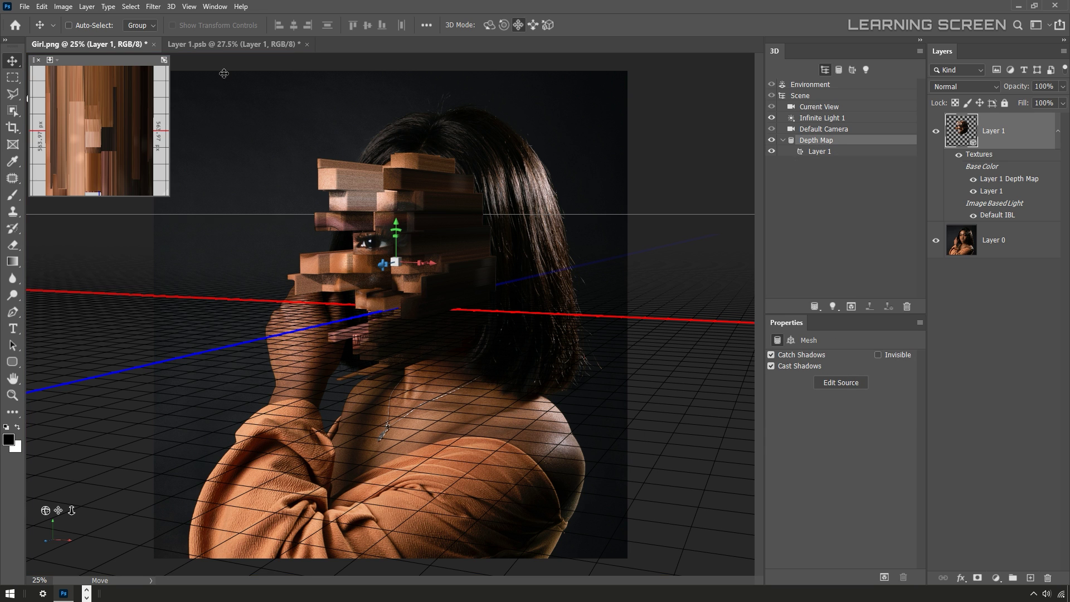
click(172, 7)
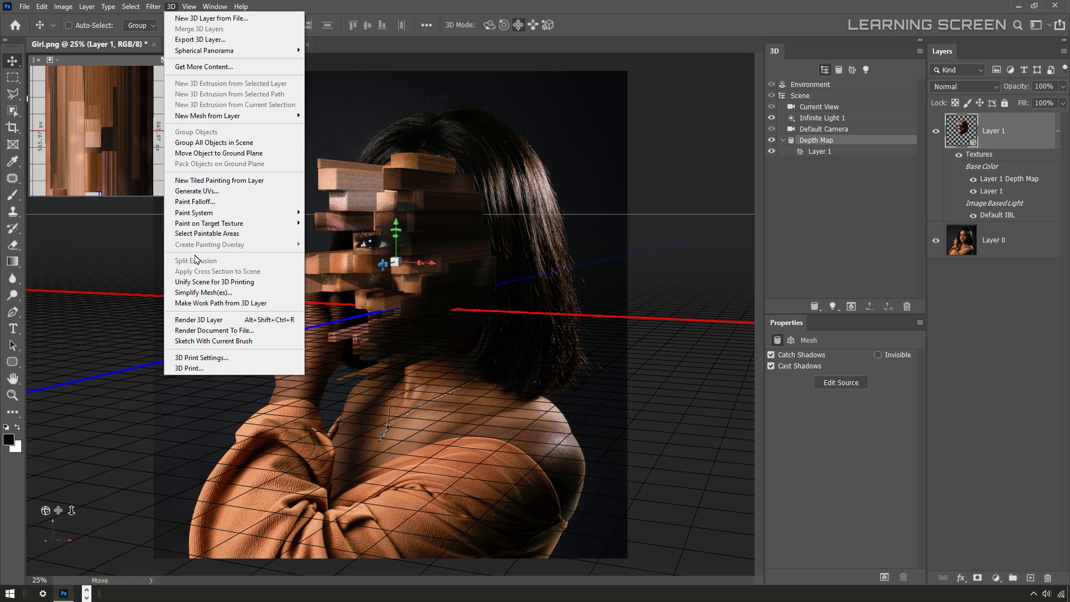
click(222, 295)
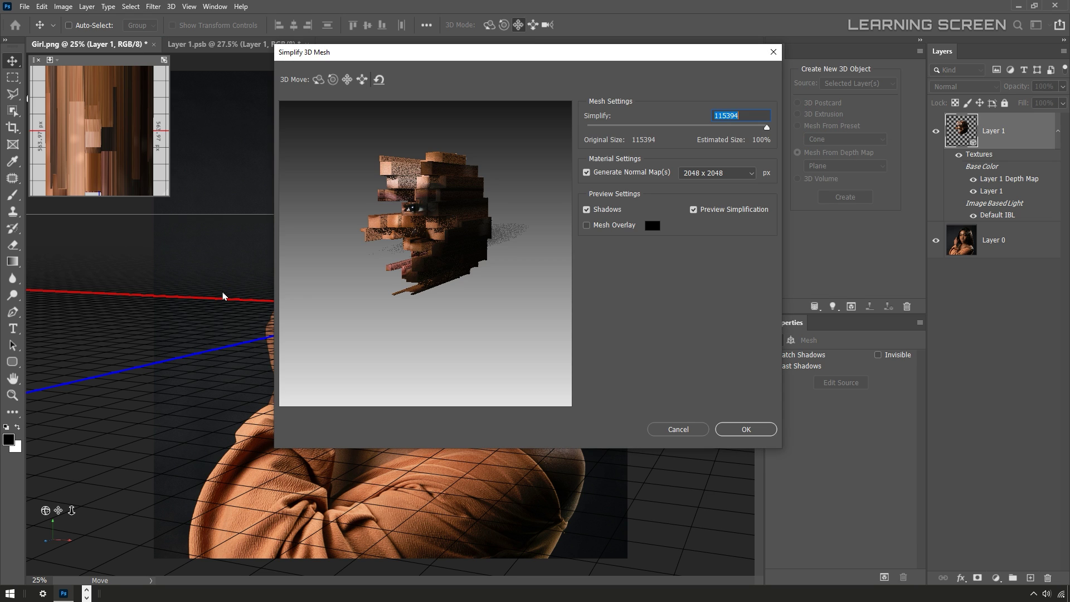
click(601, 227)
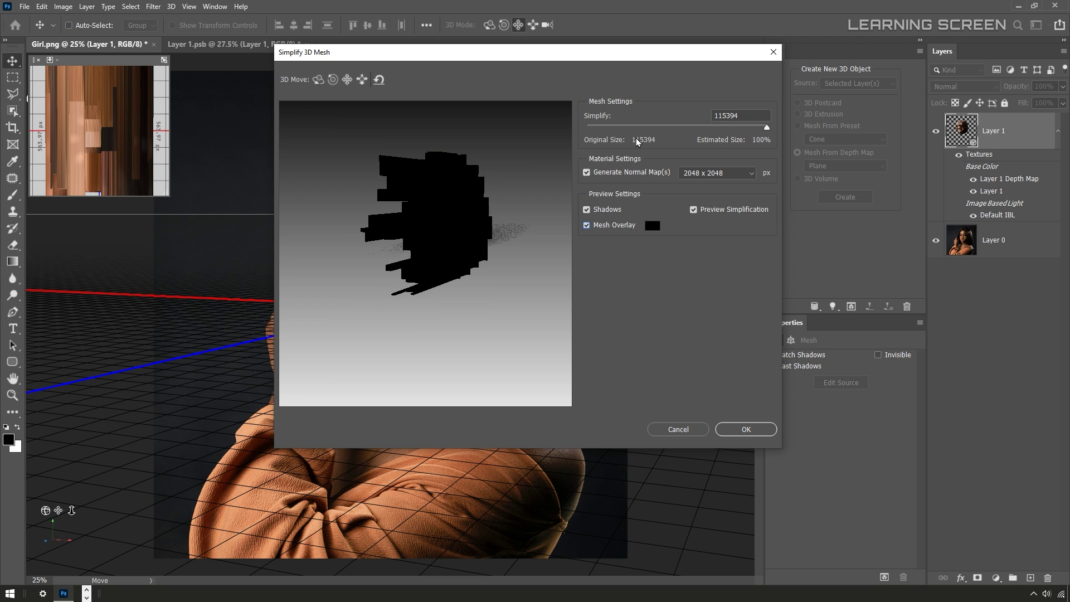
drag(767, 129, 592, 142)
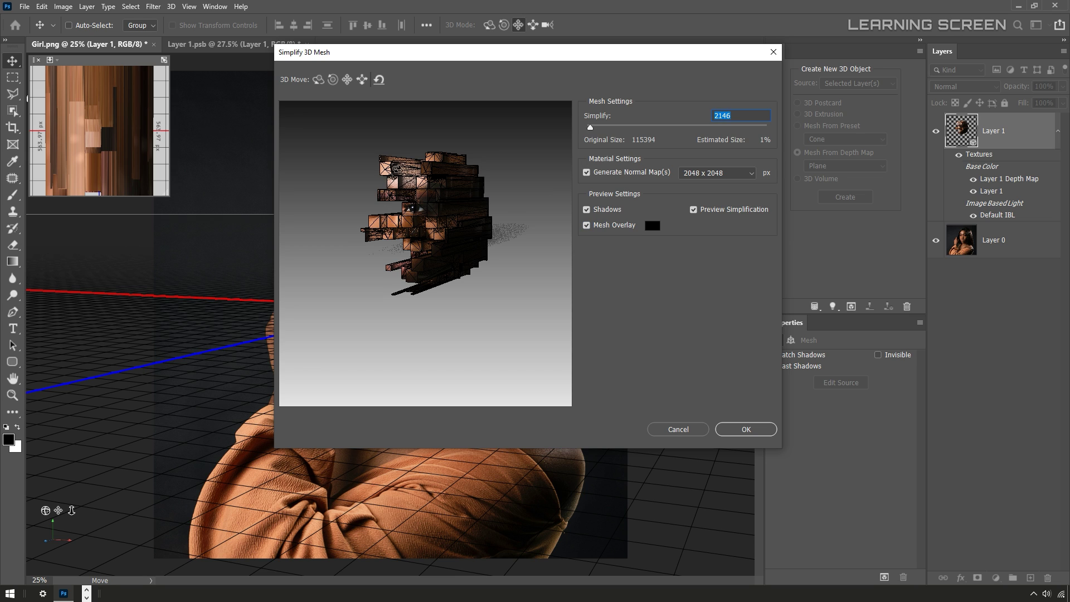
click(428, 201)
key(Tab)
Confirm the simplification, then render the head inside a rectangular marquee around it.
click(749, 429)
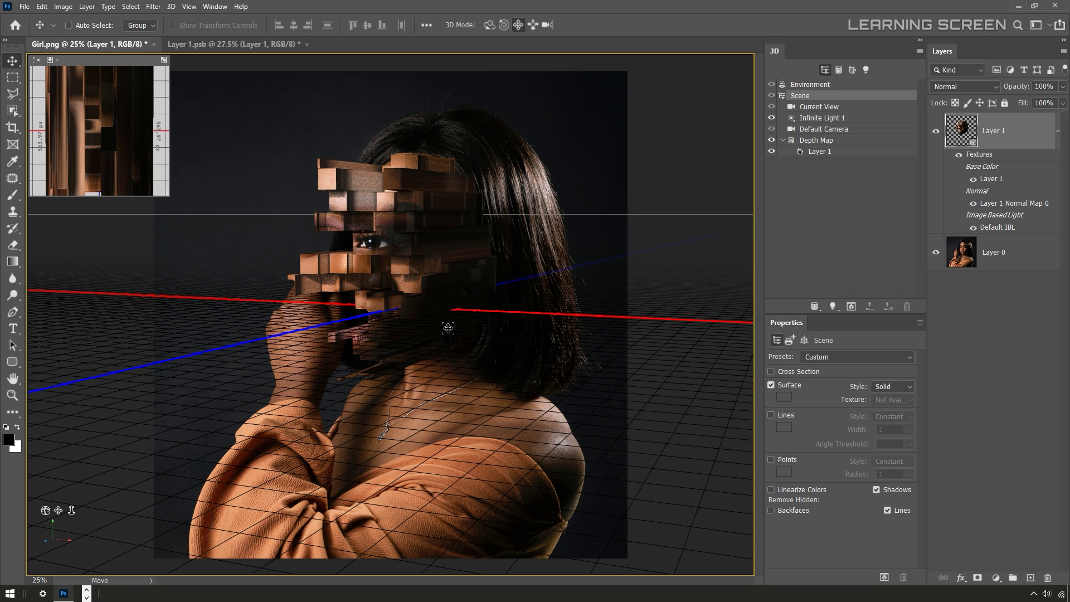
click(10, 79)
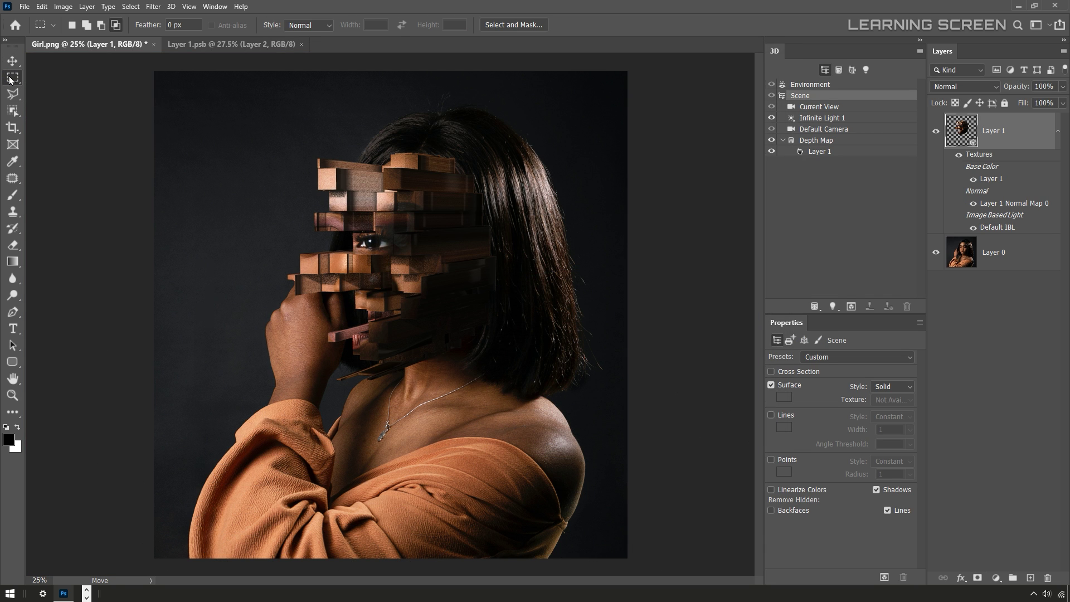
drag(286, 141, 503, 390)
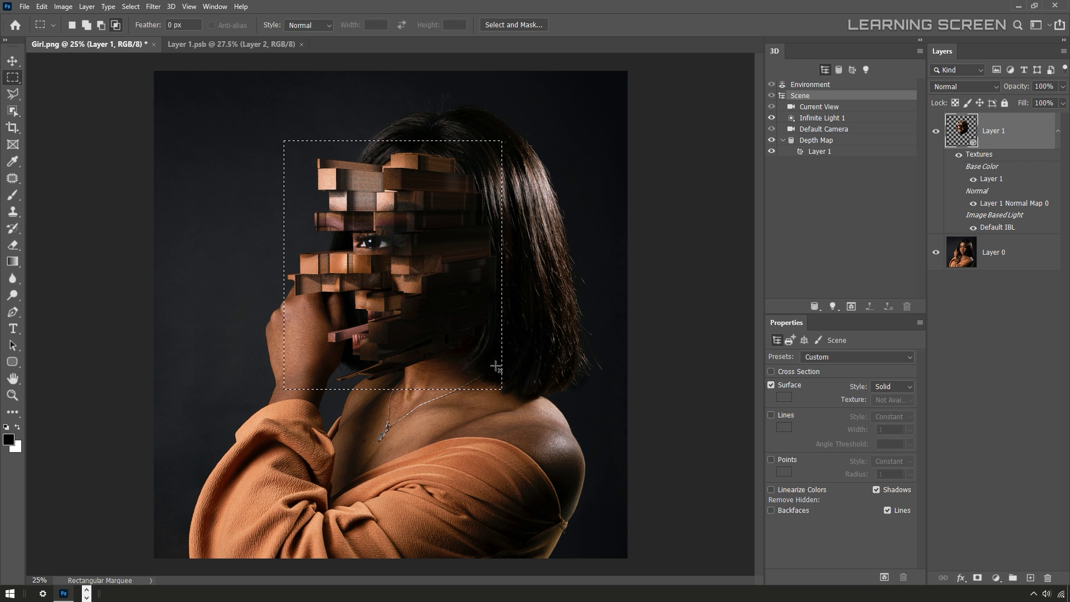
click(850, 306)
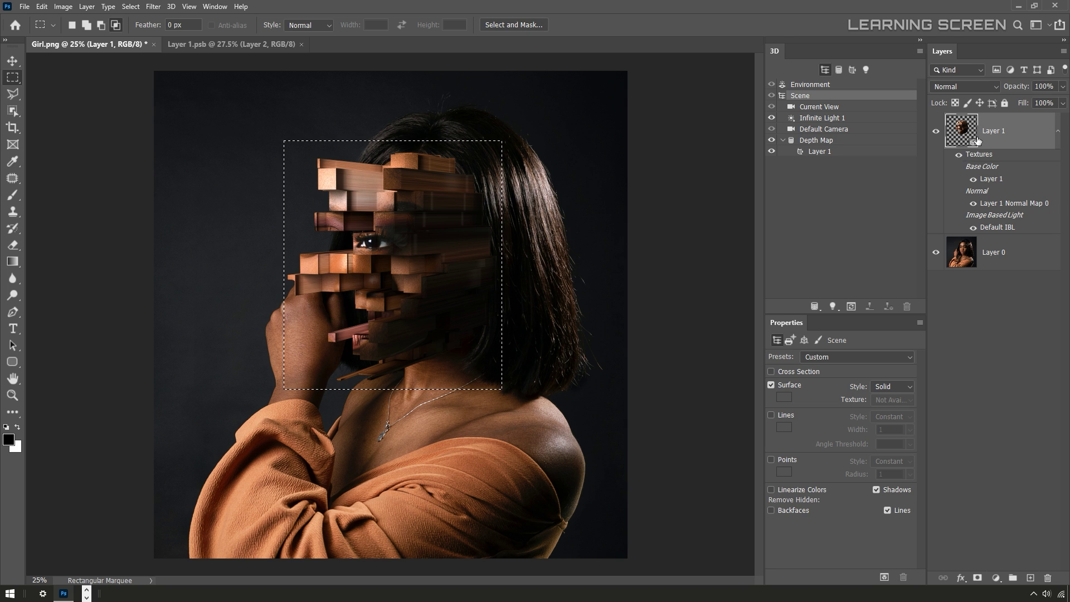
Copy the rendered selection onto a new Layer 2 with Ctrl+J.
right_click(1031, 130)
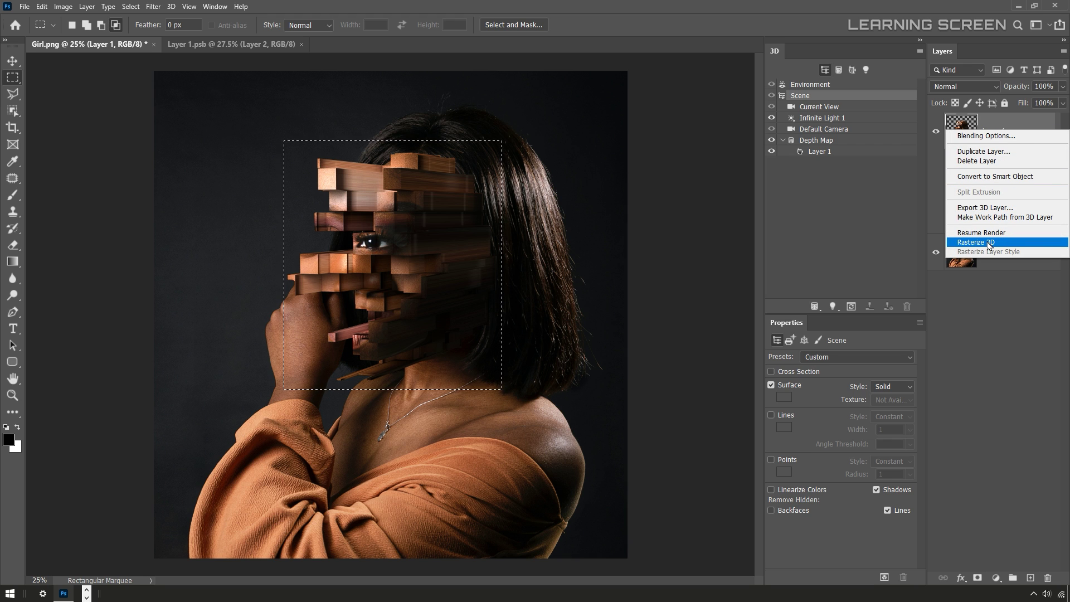
click(1028, 123)
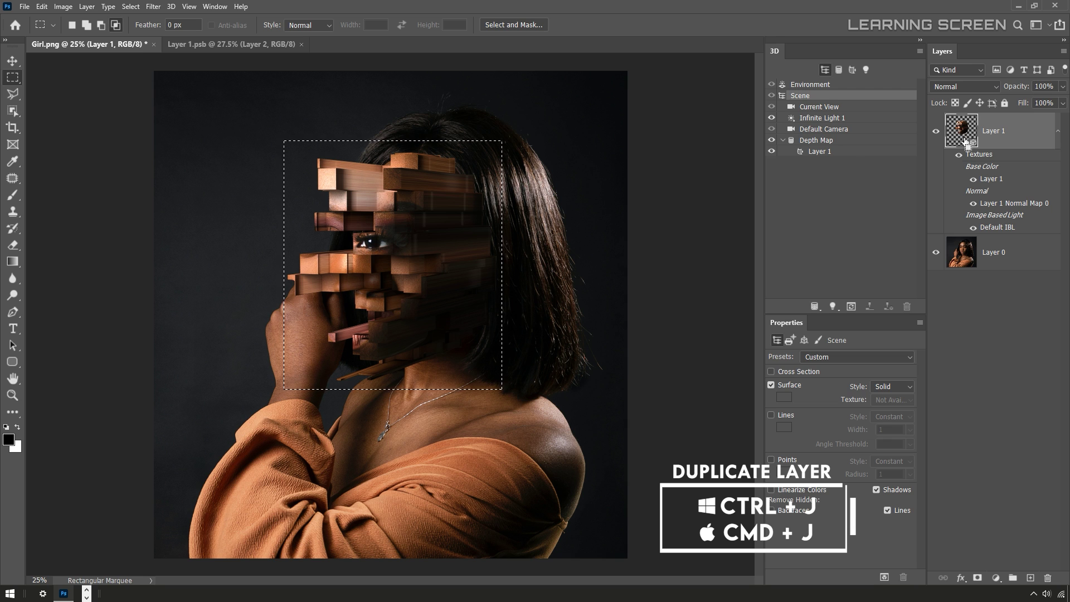
key(ctrl+j)
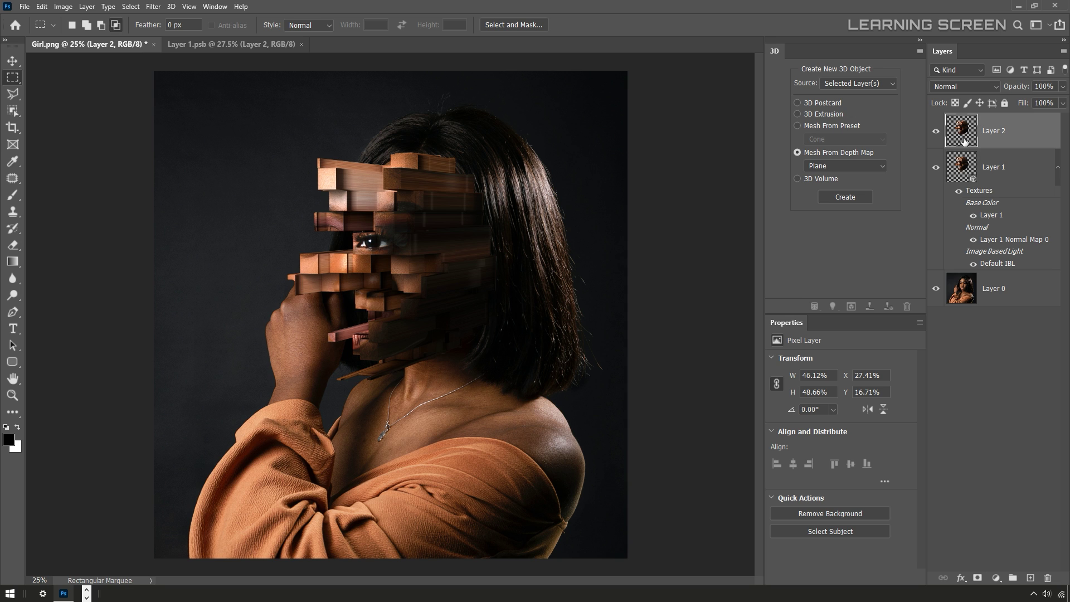
Hide 3D Layer 1, close the 3D panel, and dock Properties beside Layers.
click(968, 166)
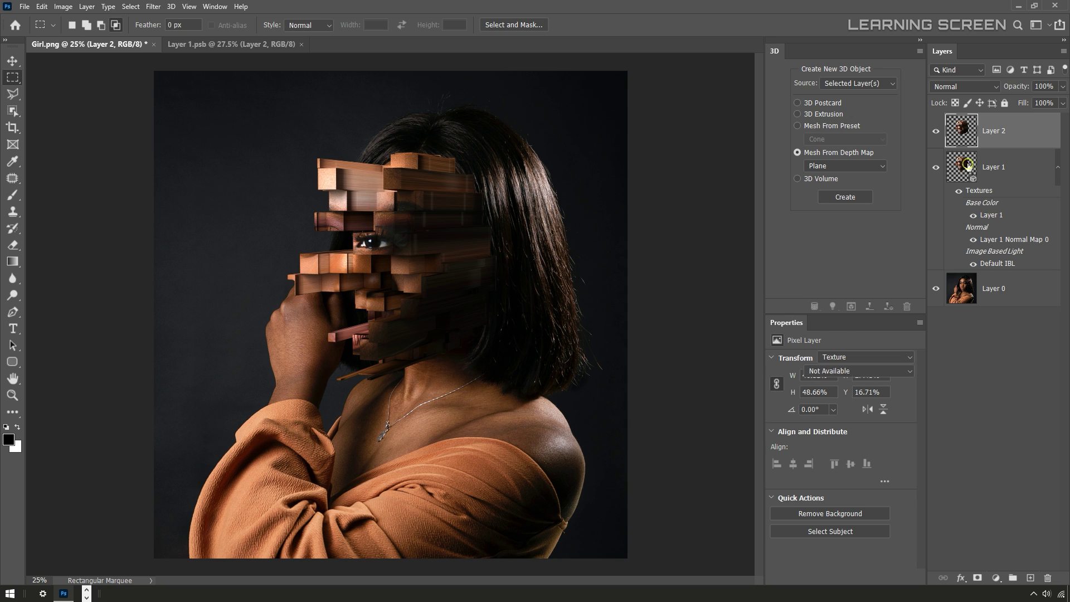
click(937, 170)
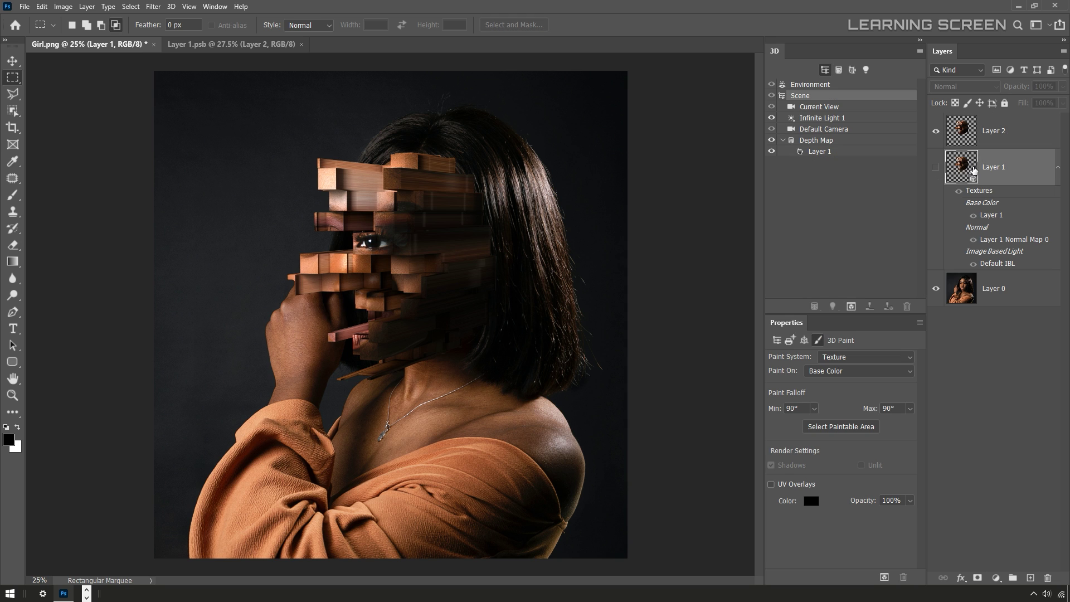
click(1057, 172)
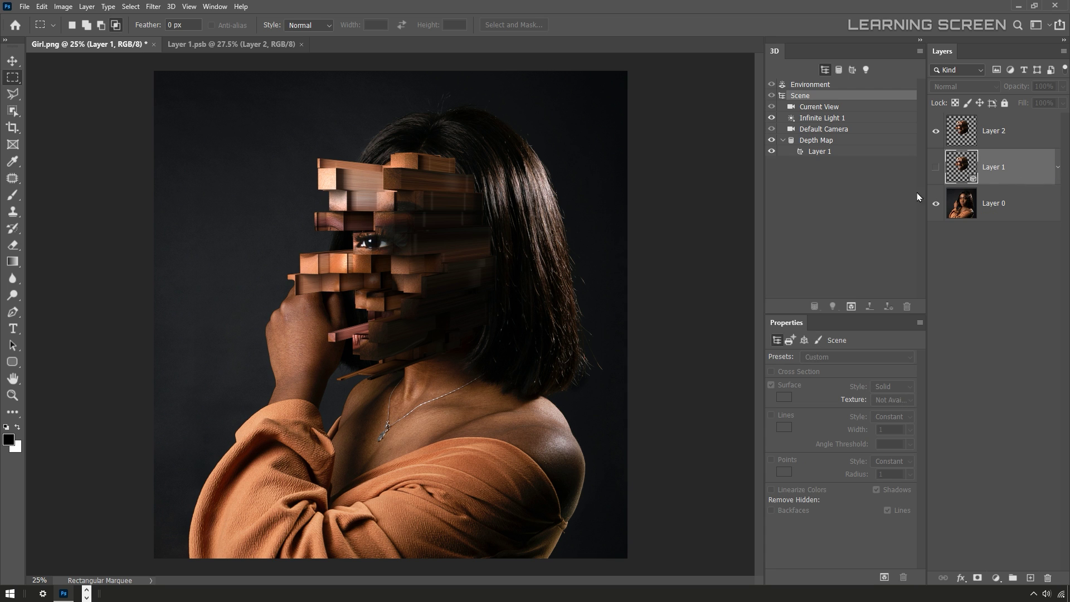
right_click(778, 57)
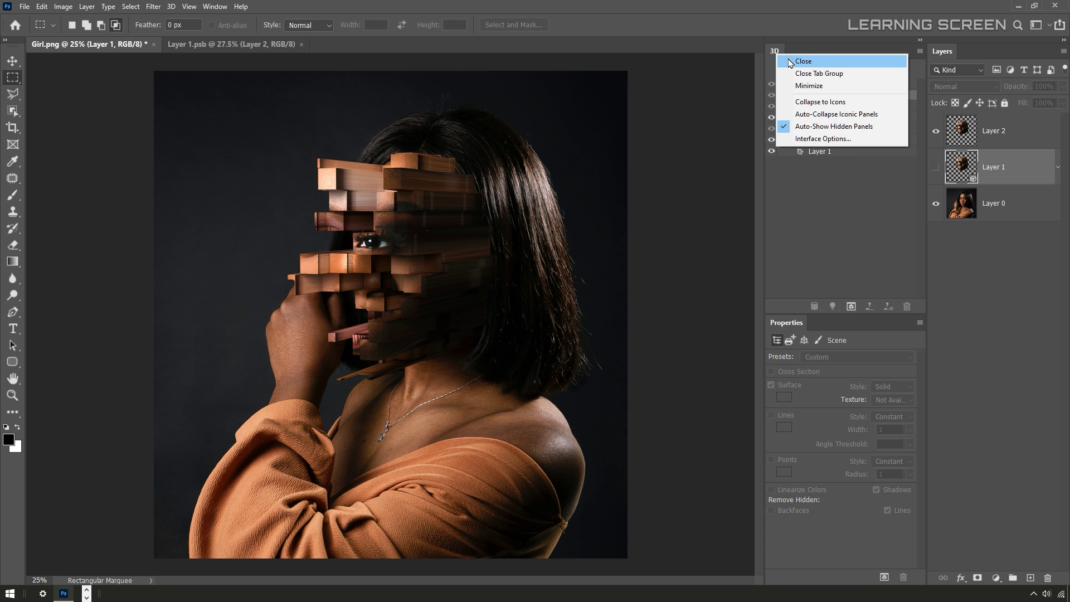
click(790, 62)
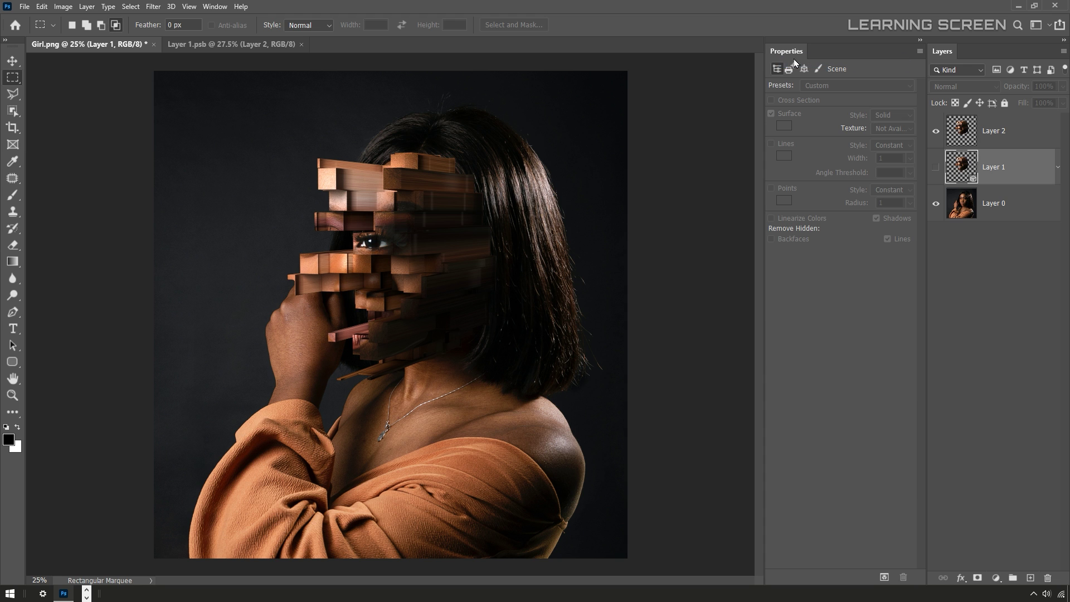
drag(795, 59, 951, 49)
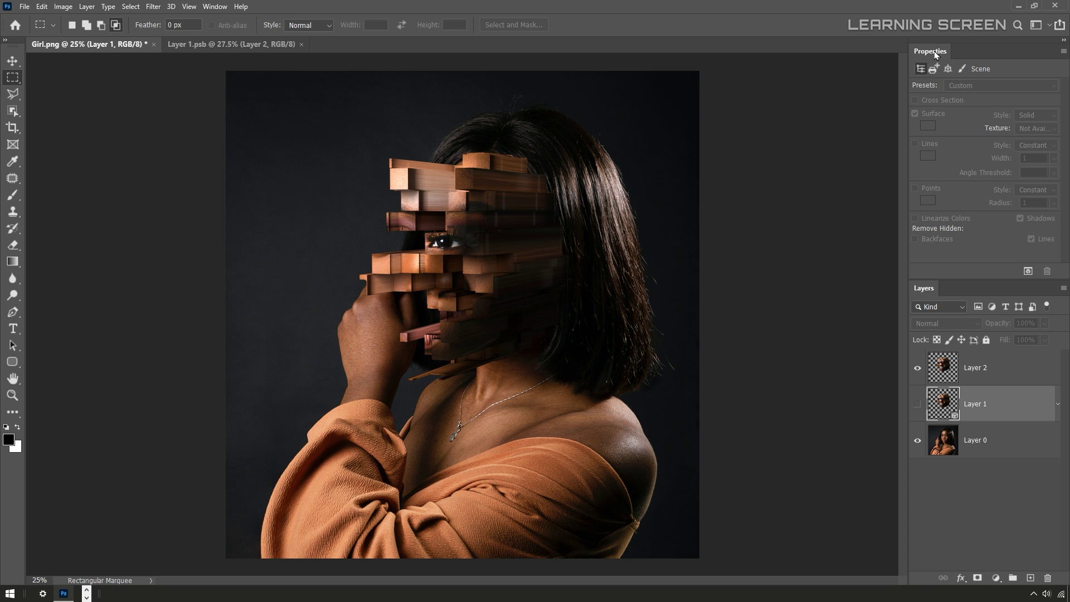
Lower Layer 2's opacity to 66% with the Move tool active.
click(942, 364)
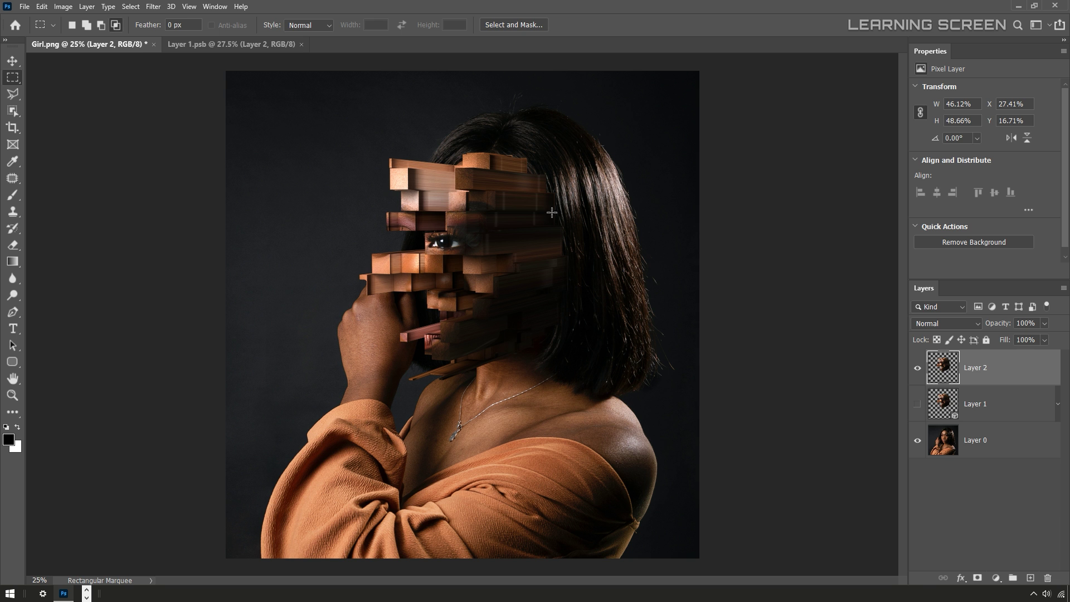
click(12, 61)
scroll(518, 220, up, 3)
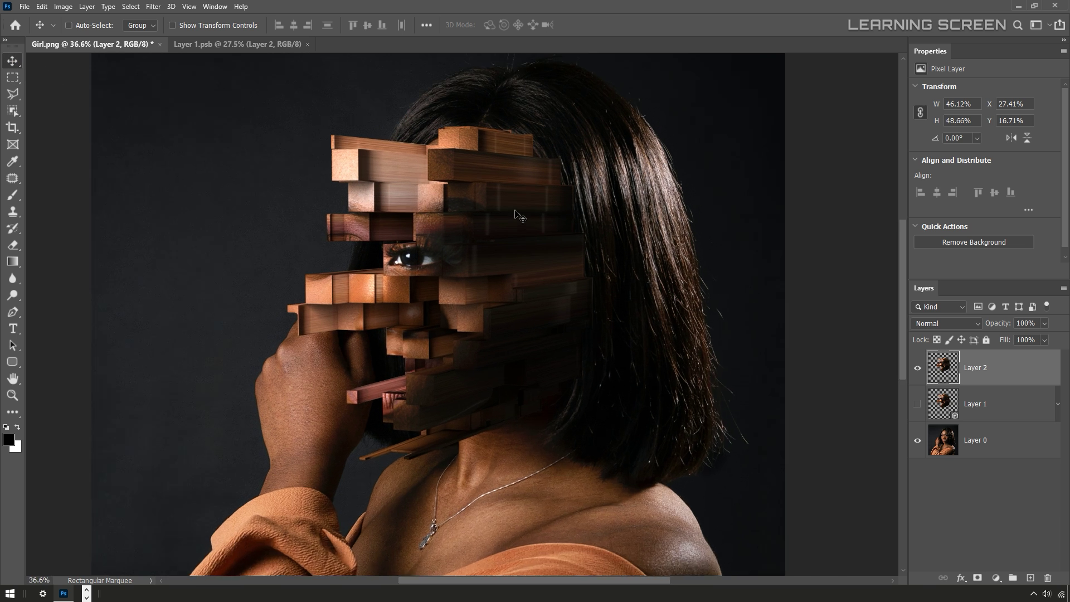
click(1044, 327)
drag(1044, 338, 1028, 340)
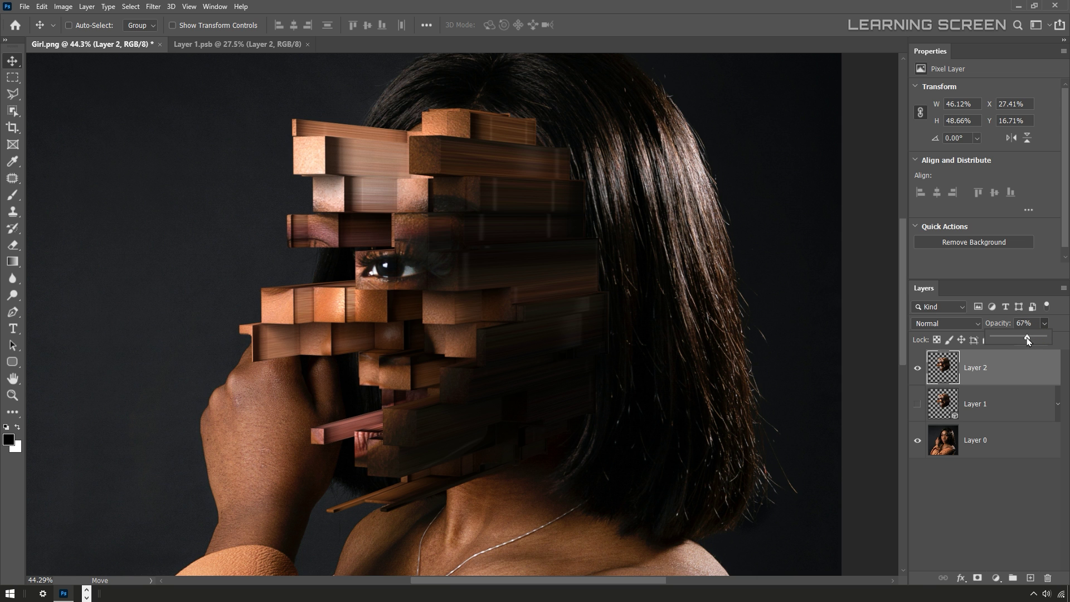
scroll(596, 156, up, 3)
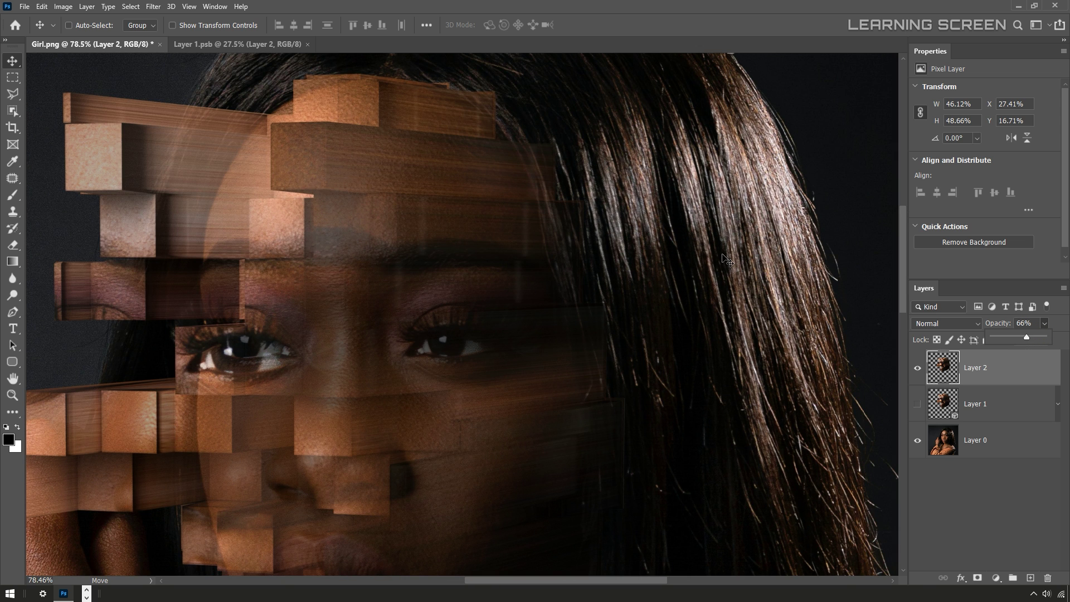
Add a layer mask to Layer 2 and pick a black 60 px brush.
click(977, 578)
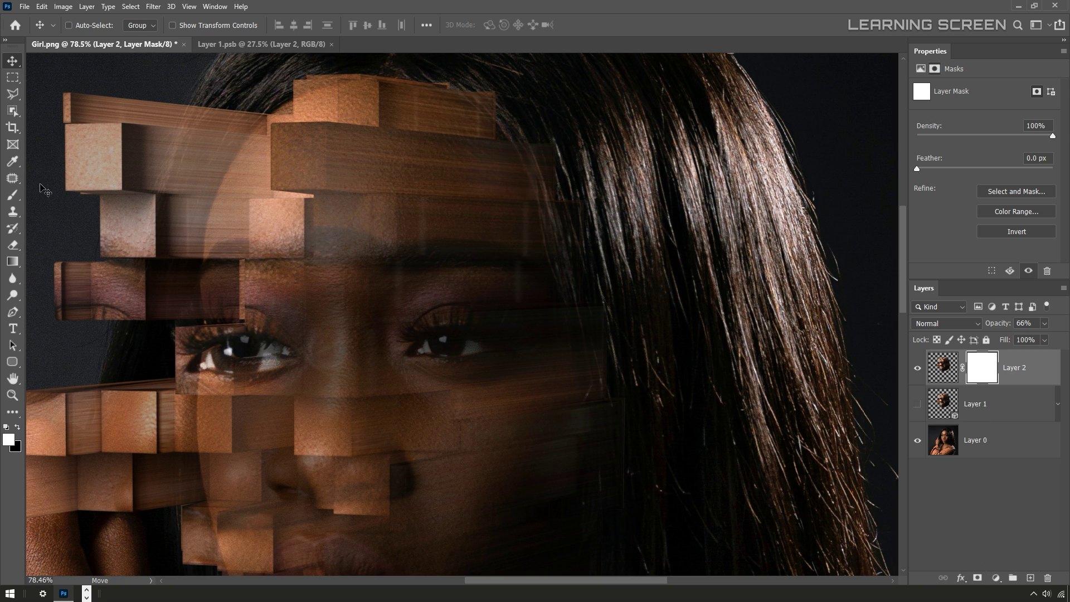
click(13, 197)
click(17, 427)
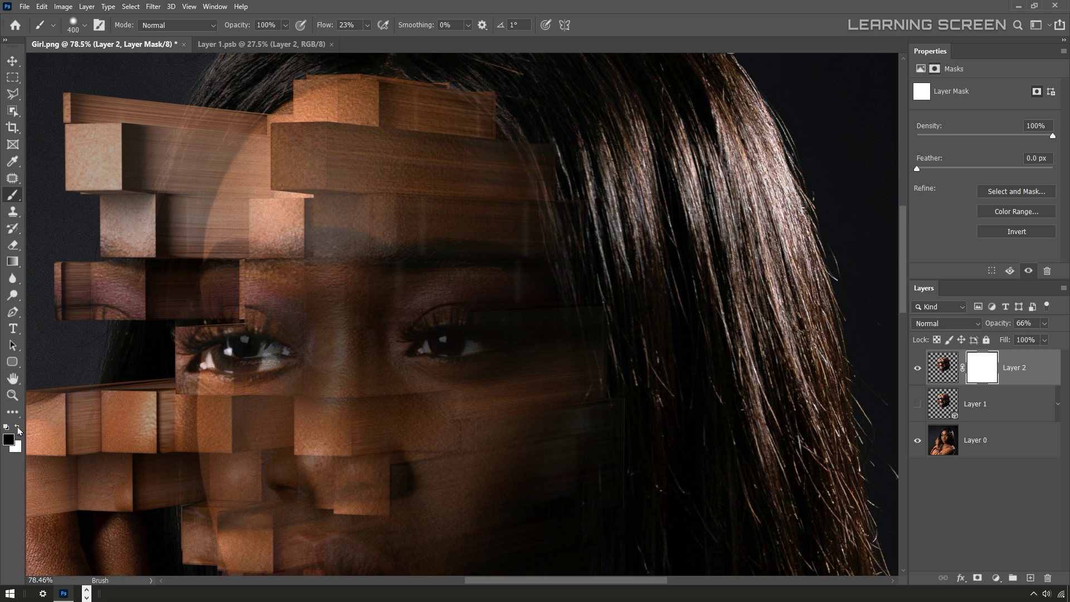
right_click(407, 263)
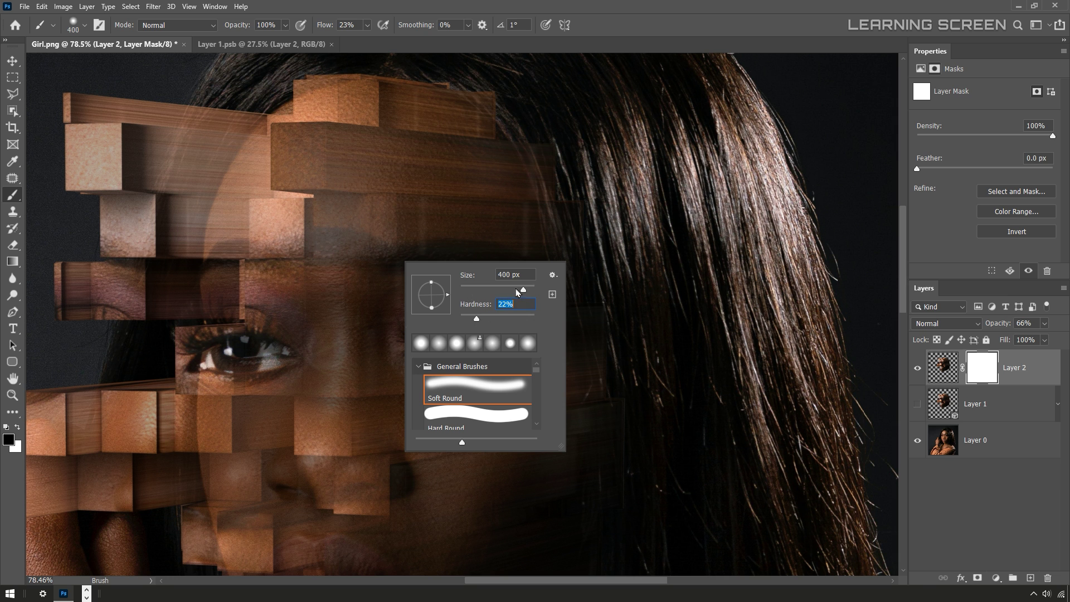
text(60)
key(Return)
key(Return)
Adjust the brush flow in the options bar.
scroll(496, 94, up, 2)
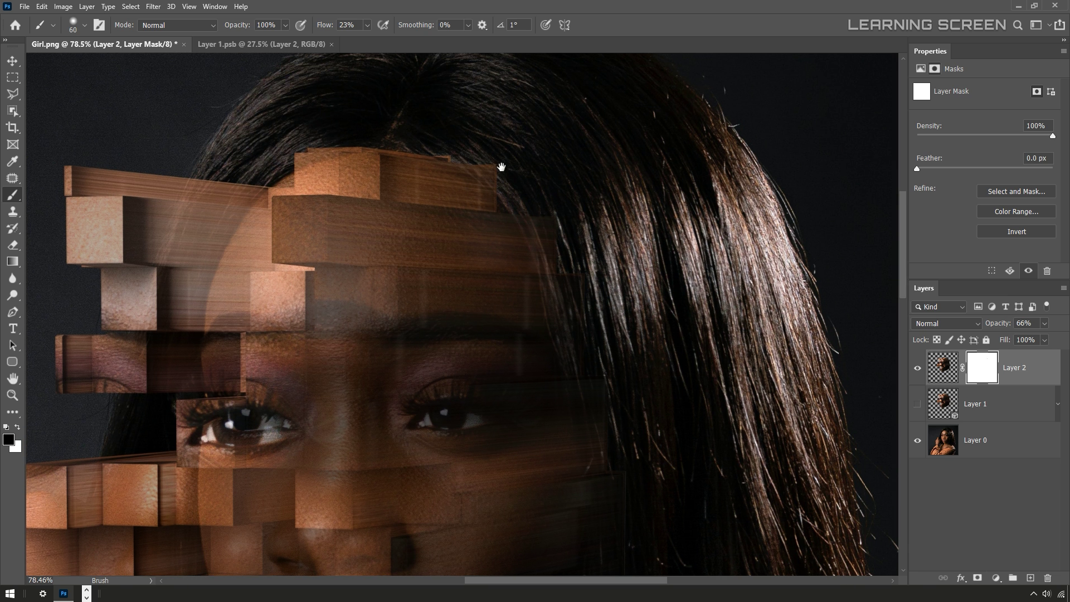
click(368, 24)
drag(378, 38, 410, 39)
scroll(498, 149, up, 3)
click(390, 126)
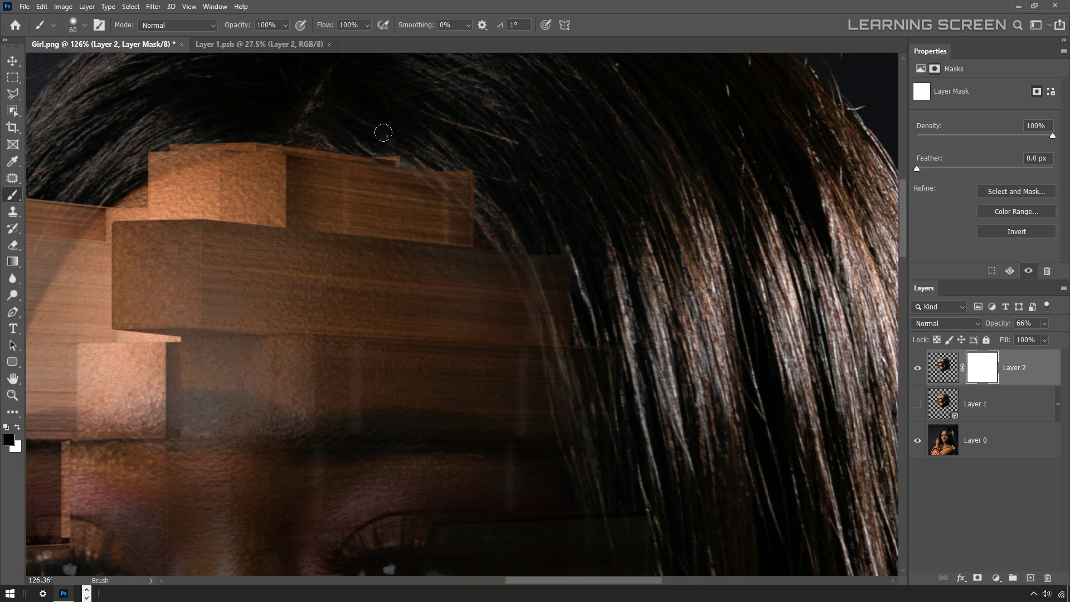
Paint out the blocks covering the hair on the mask, enlarging the brush to 80 px.
mouse_move(490, 213)
mouse_down()
mouse_move(263, 82)
mouse_move(396, 167)
mouse_move(423, 167)
mouse_up()
scroll(445, 223, down, 3)
scroll(446, 223, right, 2)
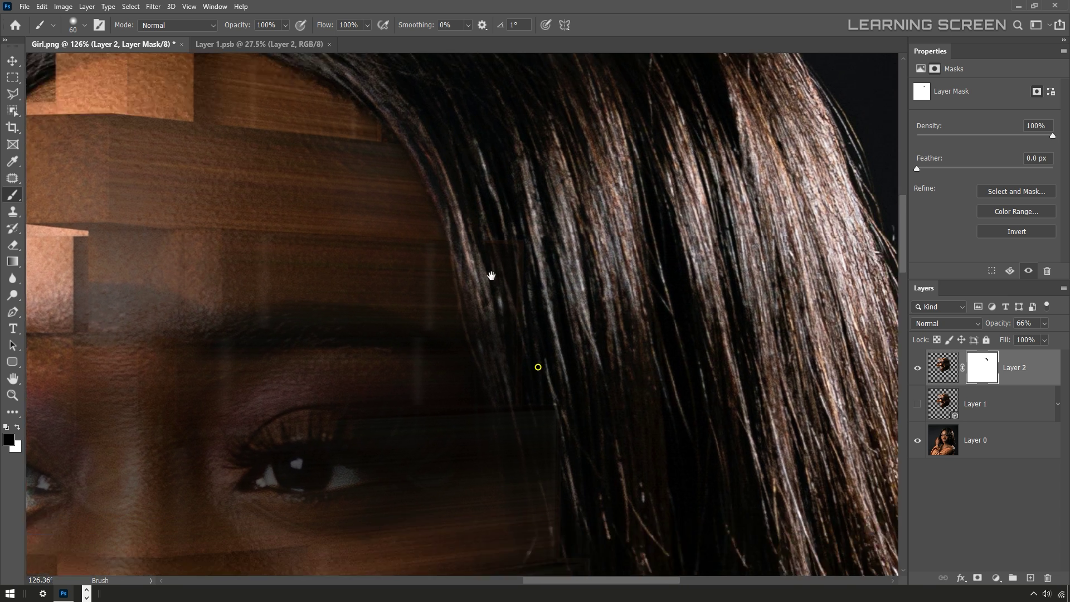
scroll(458, 271, down, 3)
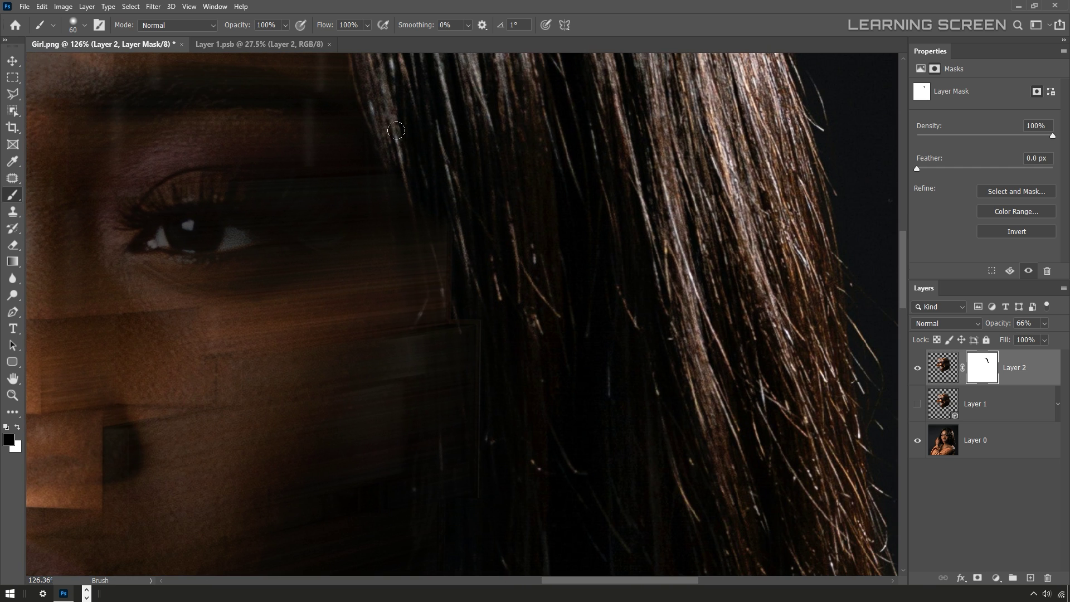
key(bracketright)
drag(440, 231, 449, 337)
scroll(449, 338, down, 3)
scroll(519, 255, down, 3)
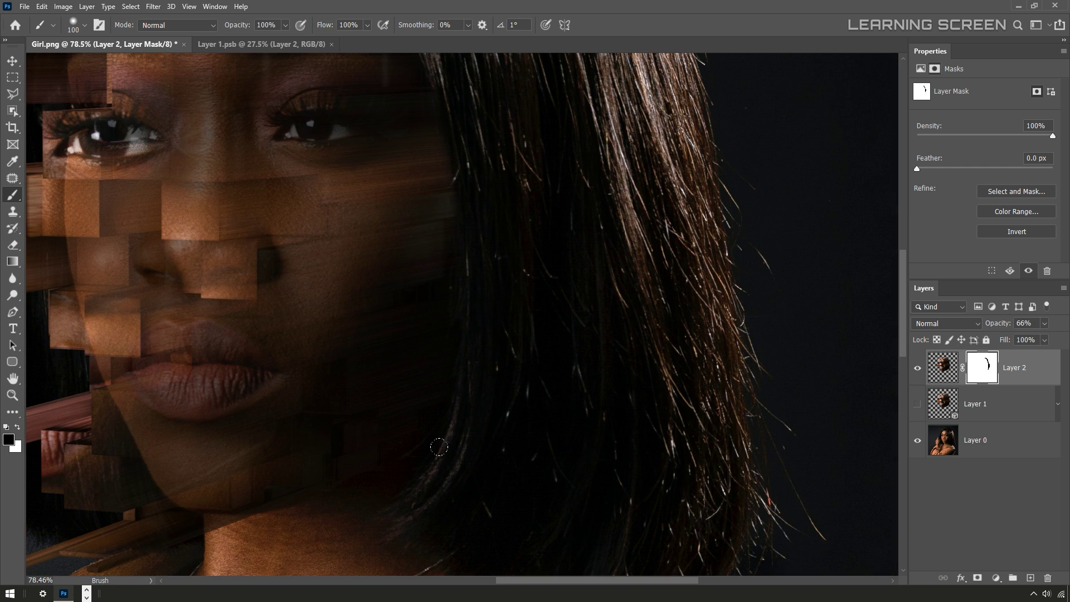
scroll(438, 447, down, 2)
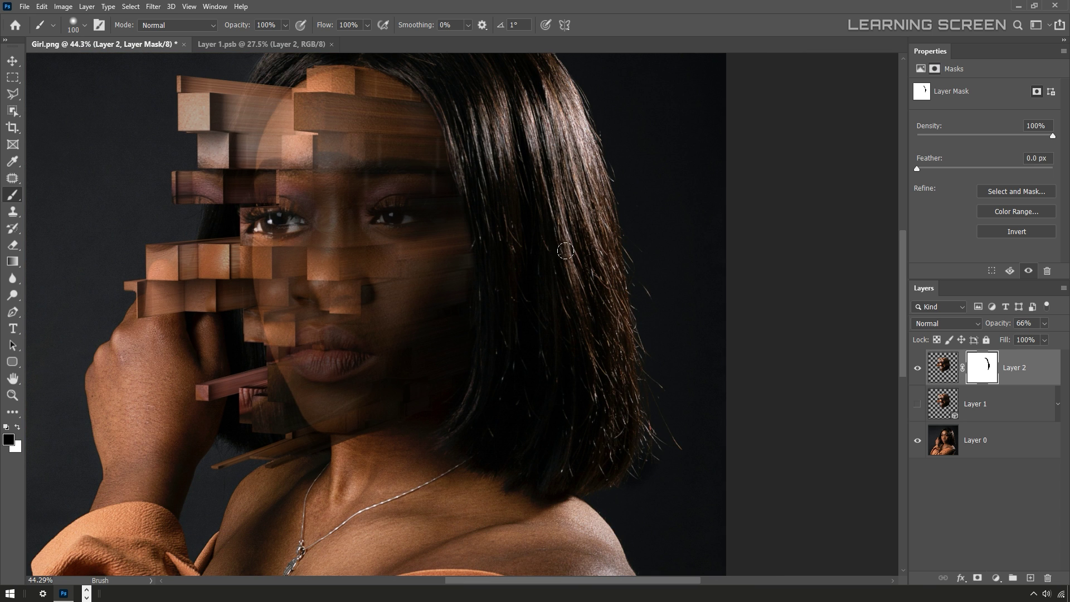
Raise Layer 2's opacity to 100% and centre the whole portrait in the window.
click(1044, 324)
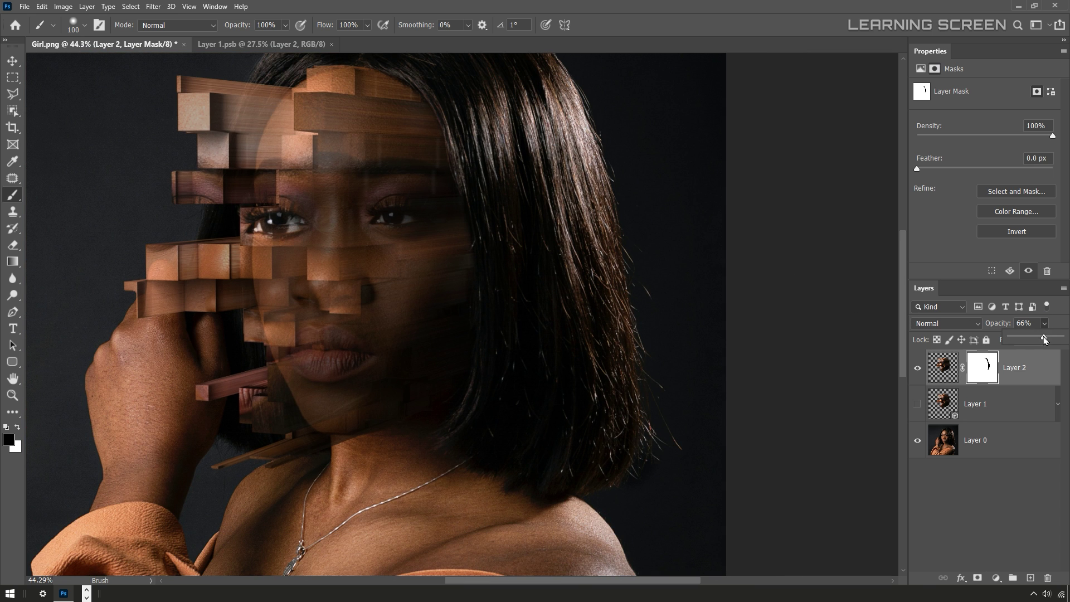
drag(1045, 338, 1067, 340)
scroll(681, 320, down, 2)
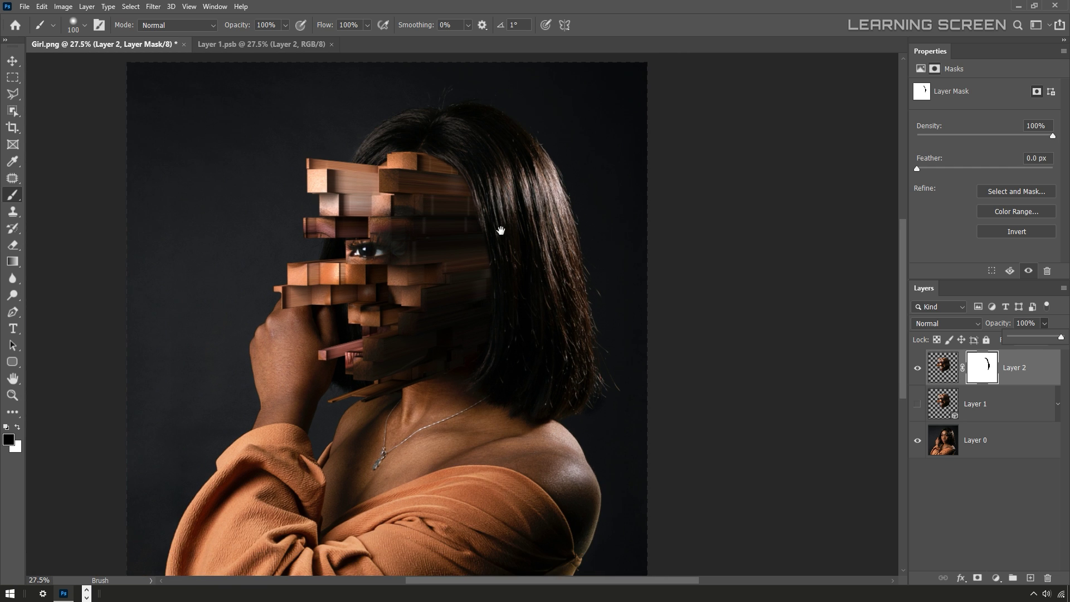
drag(500, 229, 602, 269)
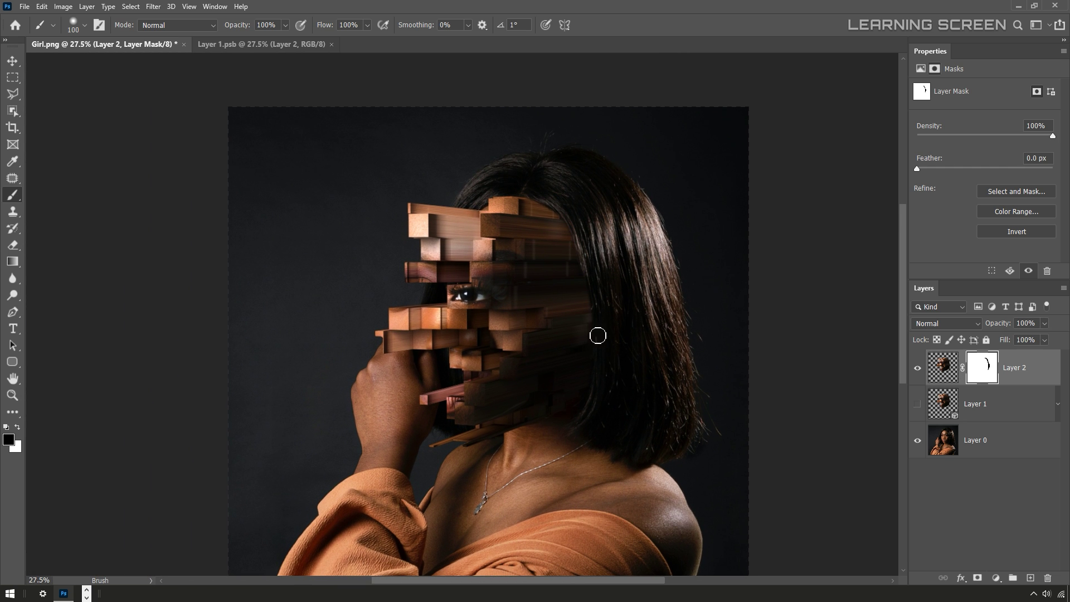
Add a Levels layer with black input 17 and output white 183, then invert its mask to black.
click(936, 368)
click(995, 578)
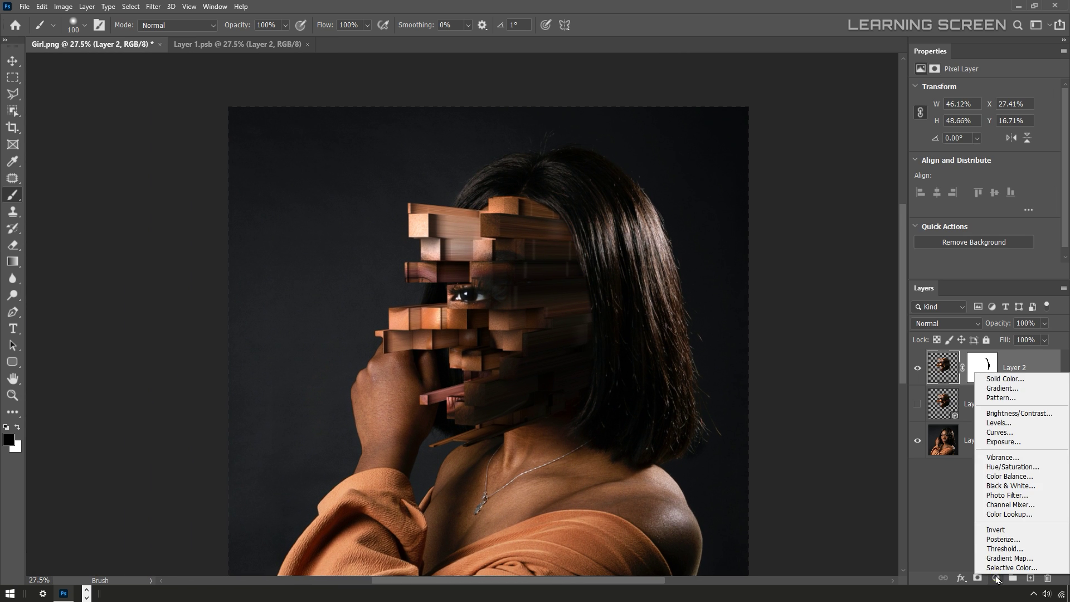
click(1016, 425)
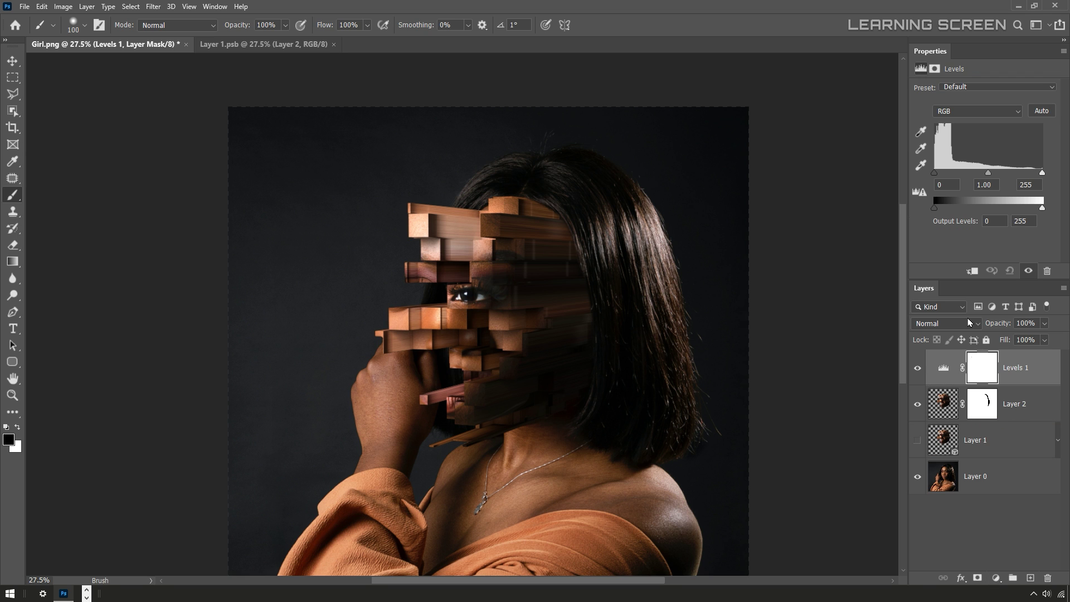
drag(935, 177, 942, 176)
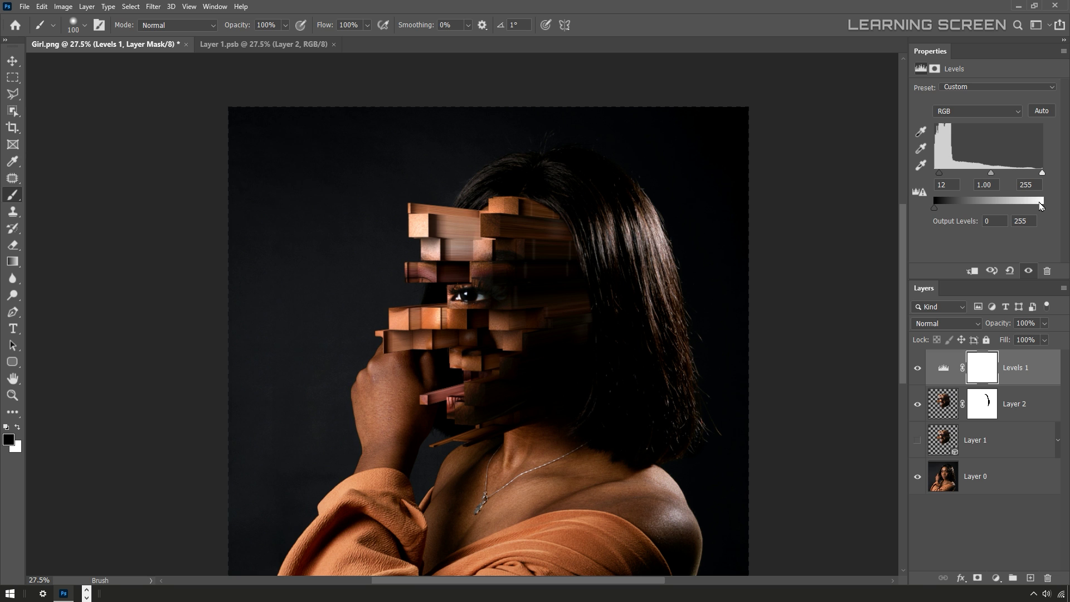
drag(1041, 207, 1012, 214)
drag(939, 173, 942, 173)
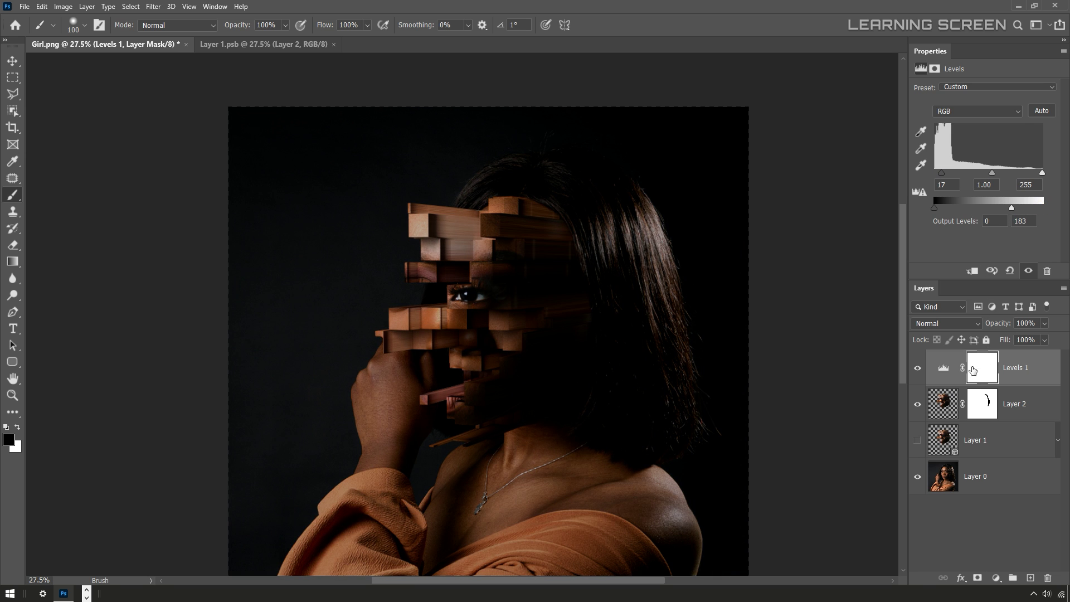
click(986, 367)
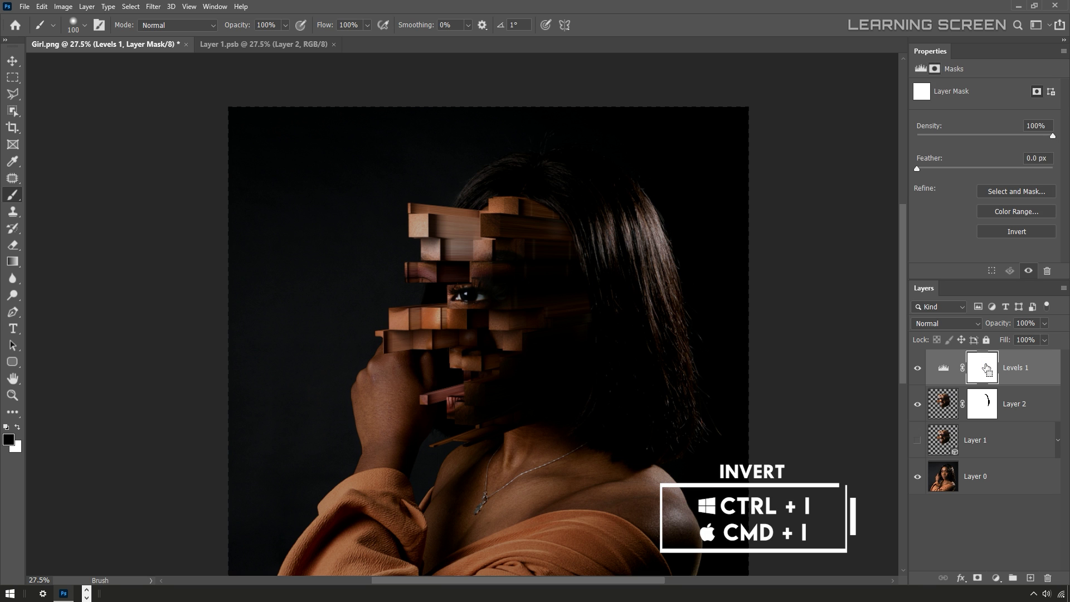
key(ctrl+i)
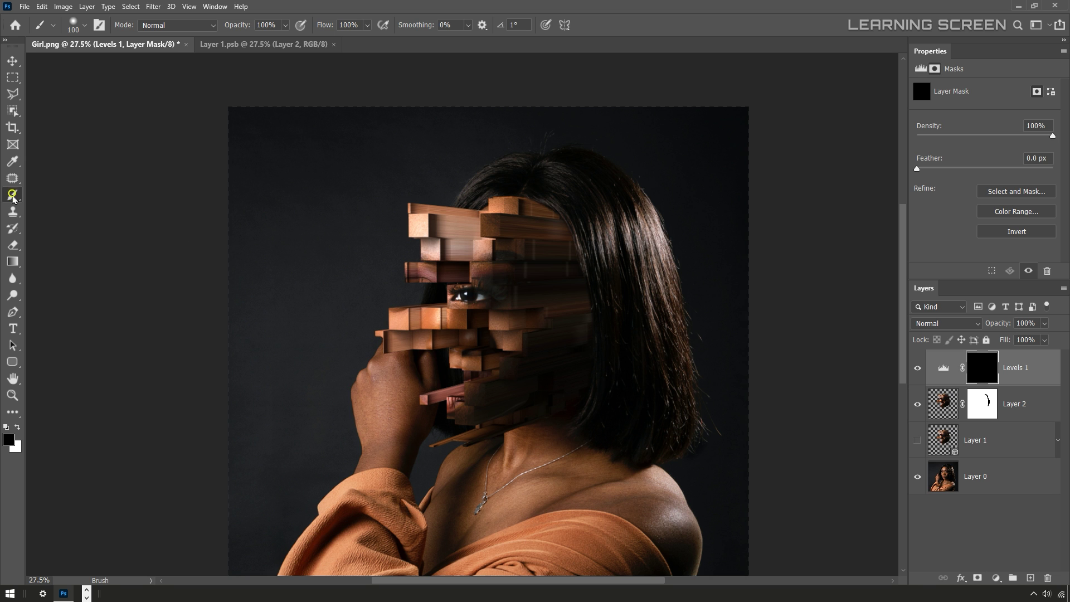
Set up a white, 0% hardness brush at 13% flow and 700 px.
click(17, 427)
scroll(596, 241, up, 3)
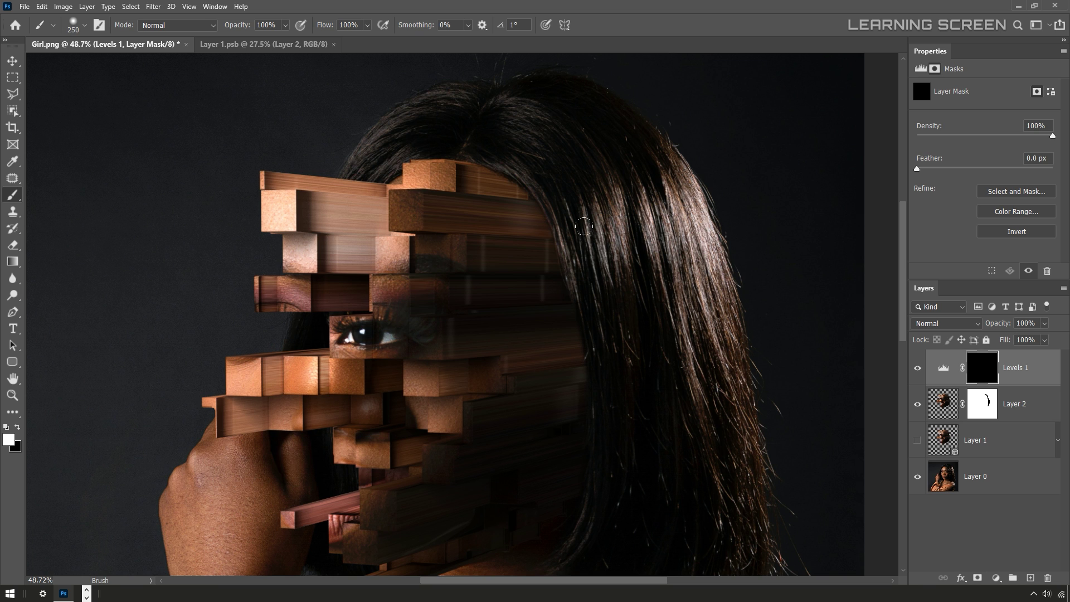
right_click(632, 239)
drag(693, 294, 669, 296)
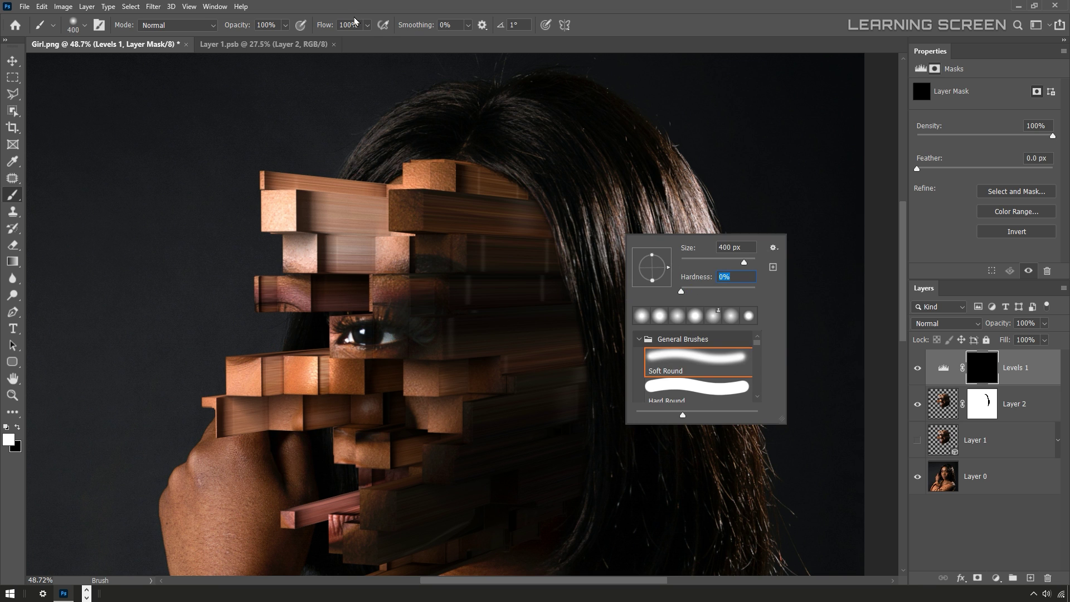
click(367, 25)
drag(370, 41, 321, 40)
key(bracketright)
key(bracketright)
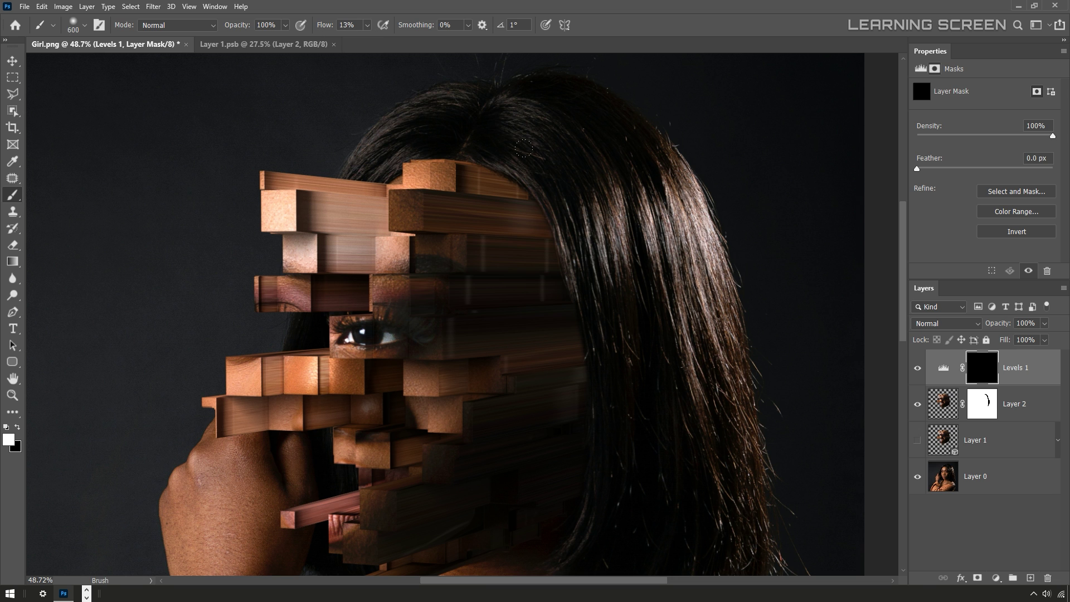
key(bracketright)
Paint darkening onto the shadowed hair and face, then switch to 82% flow and 300 px, and compare.
click(623, 278)
scroll(623, 279, down, 5)
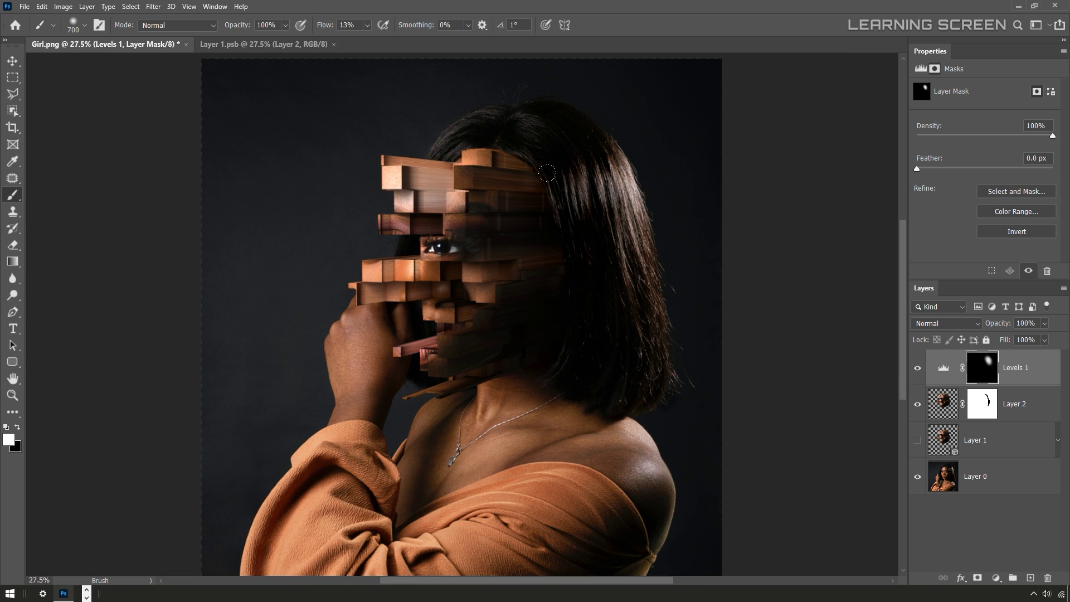
click(527, 238)
scroll(550, 240, up, 5)
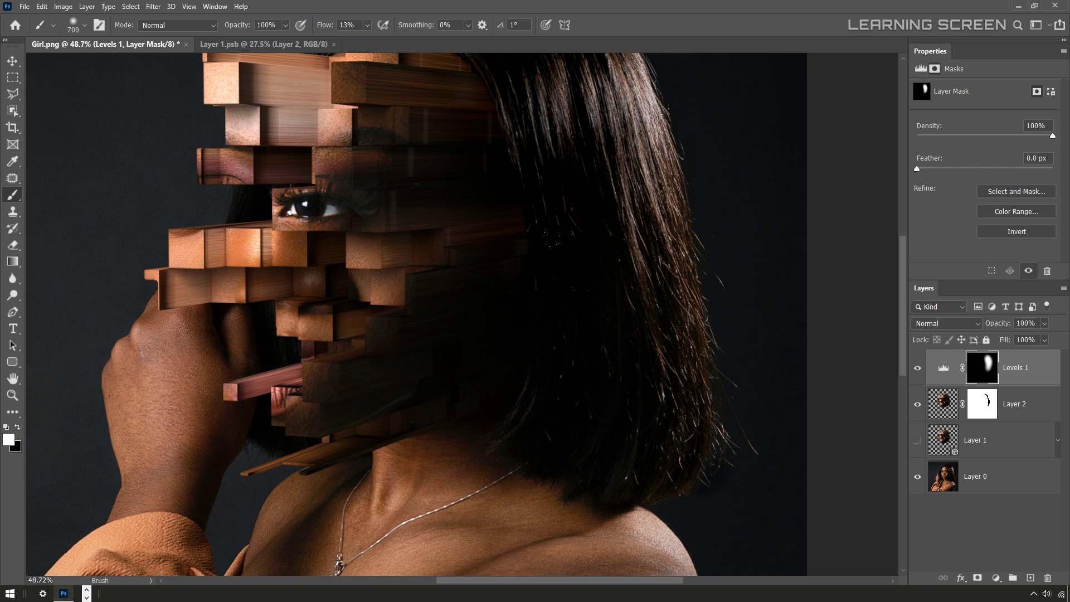
click(367, 25)
drag(369, 38, 401, 39)
key(bracketleft)
key(bracketleft)
key(bracketleft)
key(bracketleft)
scroll(504, 132, down, 2)
scroll(478, 73, down, 2)
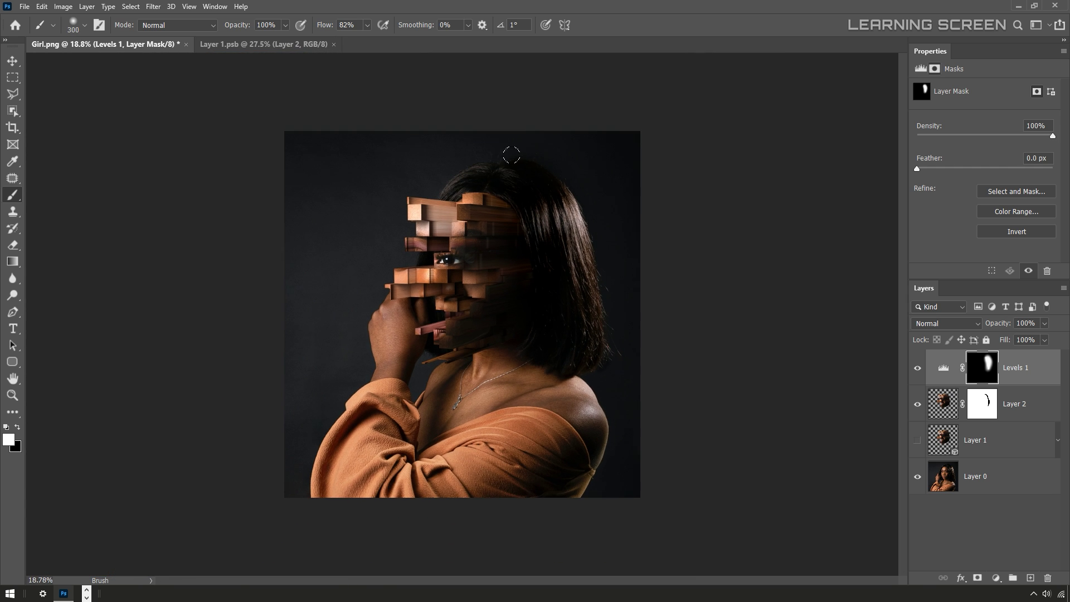
click(916, 368)
click(917, 368)
Clip Levels 1 to the block-head layer and toggle it to compare.
right_click(1038, 380)
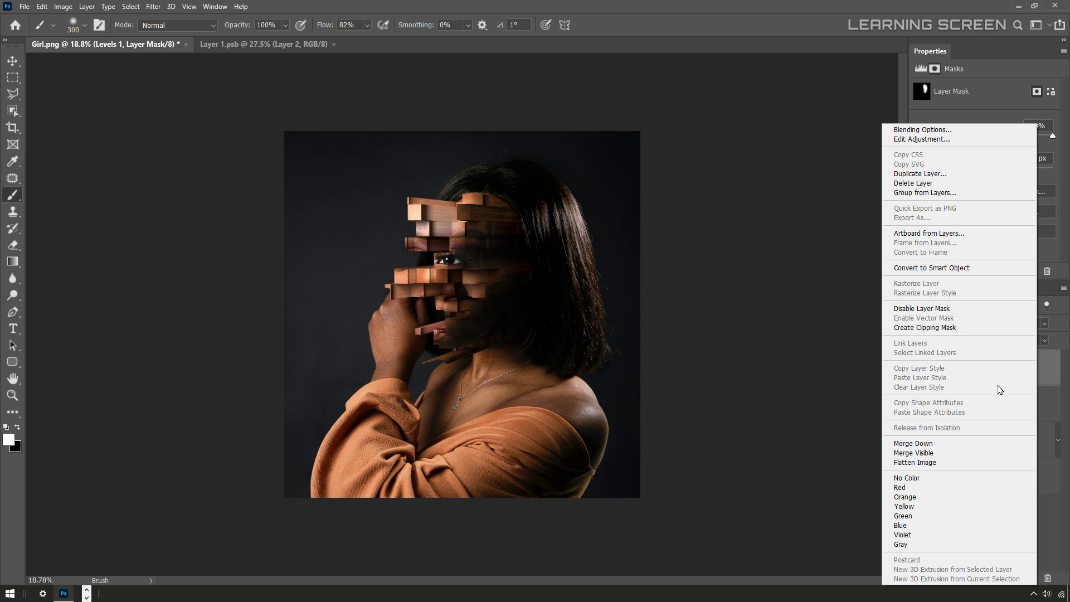
click(956, 329)
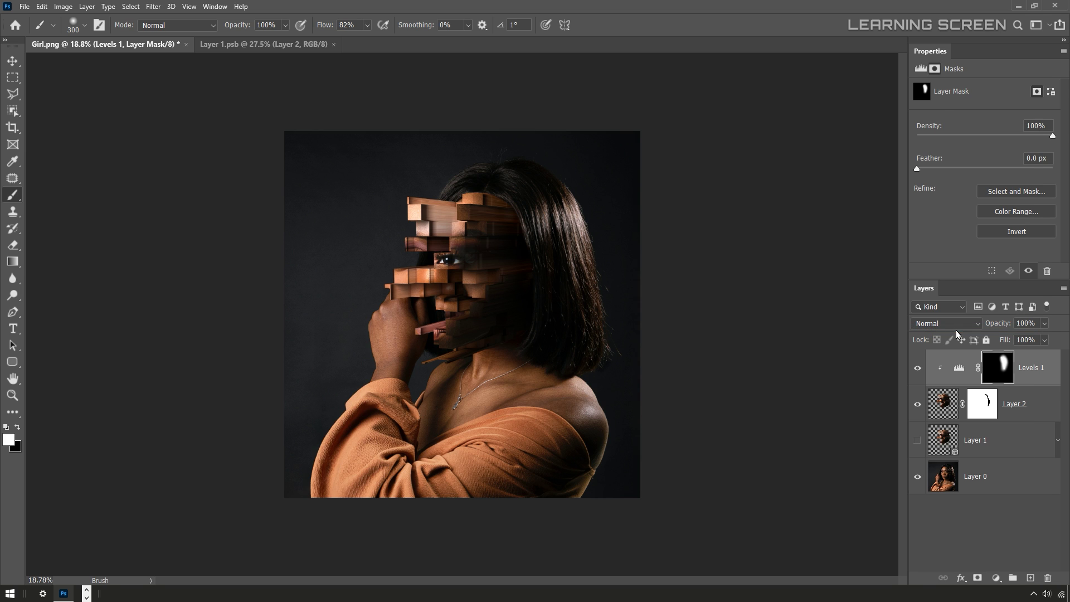
click(917, 368)
click(918, 368)
Add a clipped Levels 2 layer with output white 84 and select its mask.
click(996, 578)
click(993, 428)
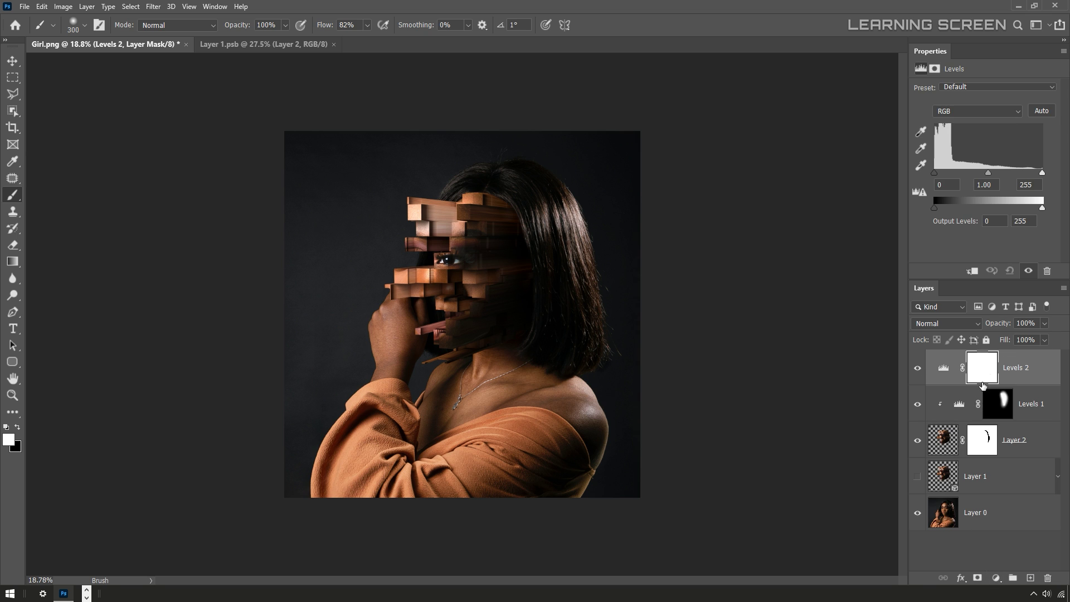
right_click(1031, 372)
click(948, 328)
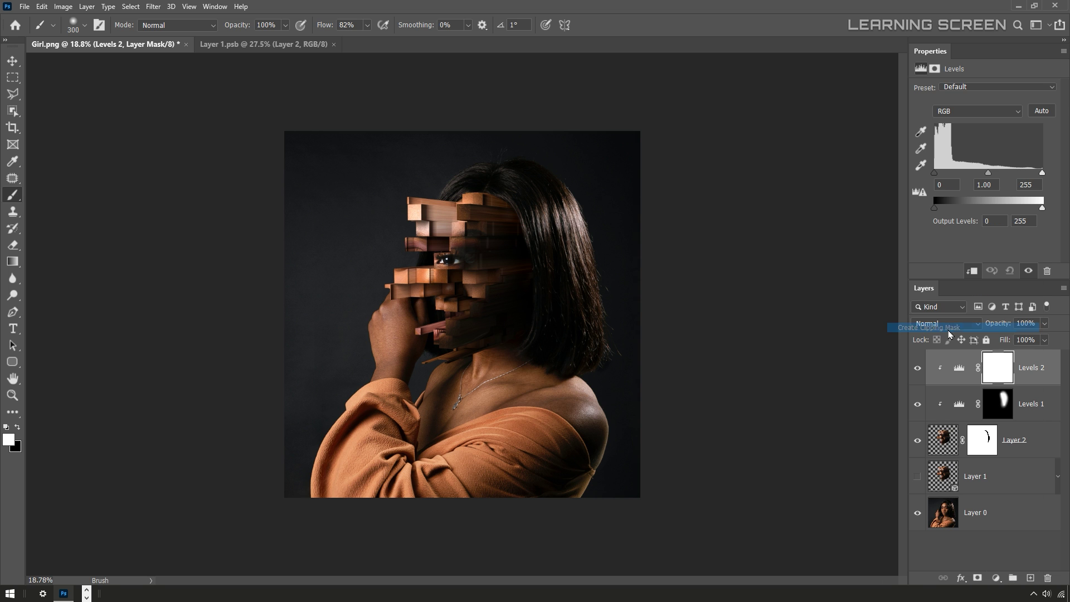
drag(1039, 208, 970, 209)
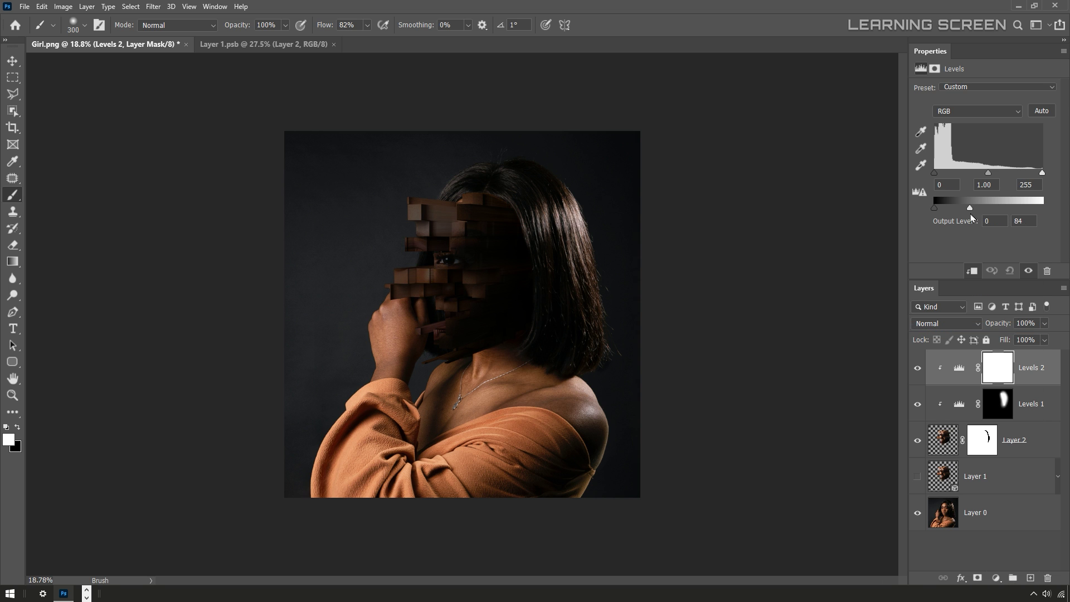
click(994, 368)
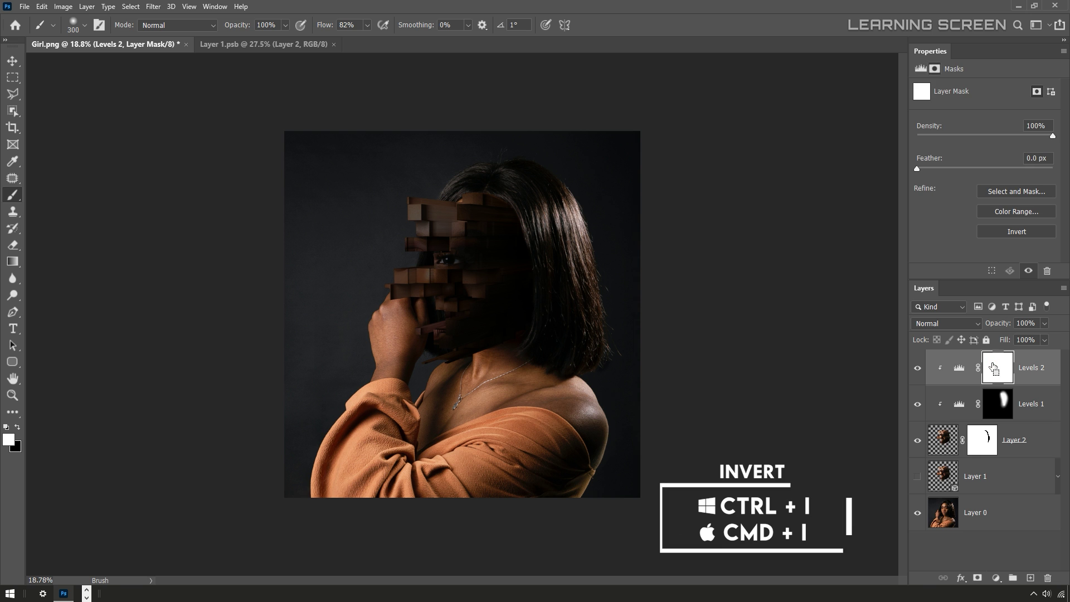
Invert the Levels 2 mask to black and paint white along the block-hair edge, brush up to 300 px.
key(ctrl+i)
scroll(529, 246, up, 5)
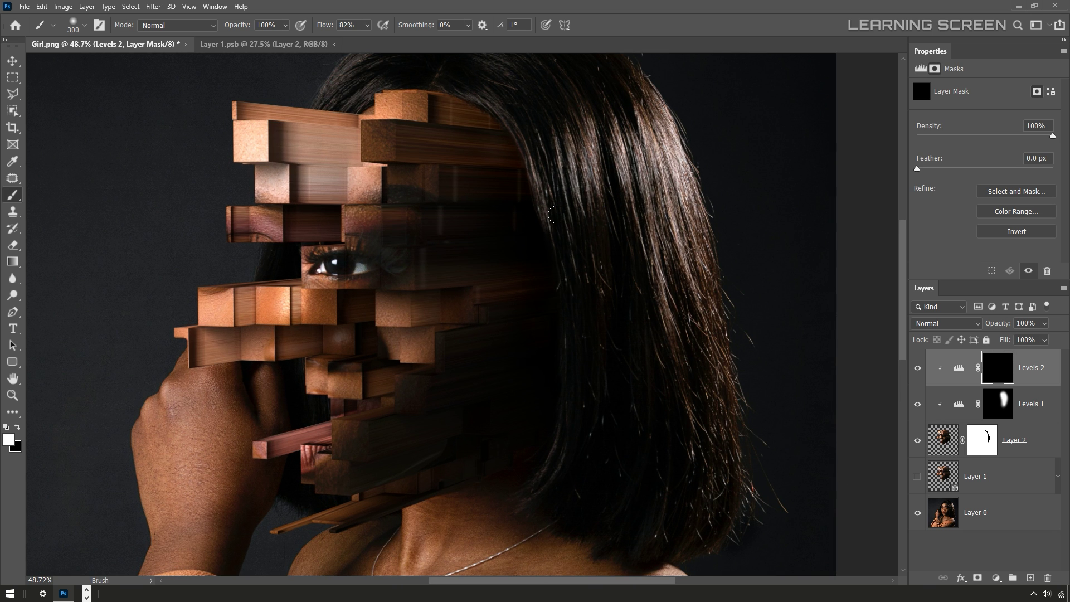
scroll(536, 160, up, 2)
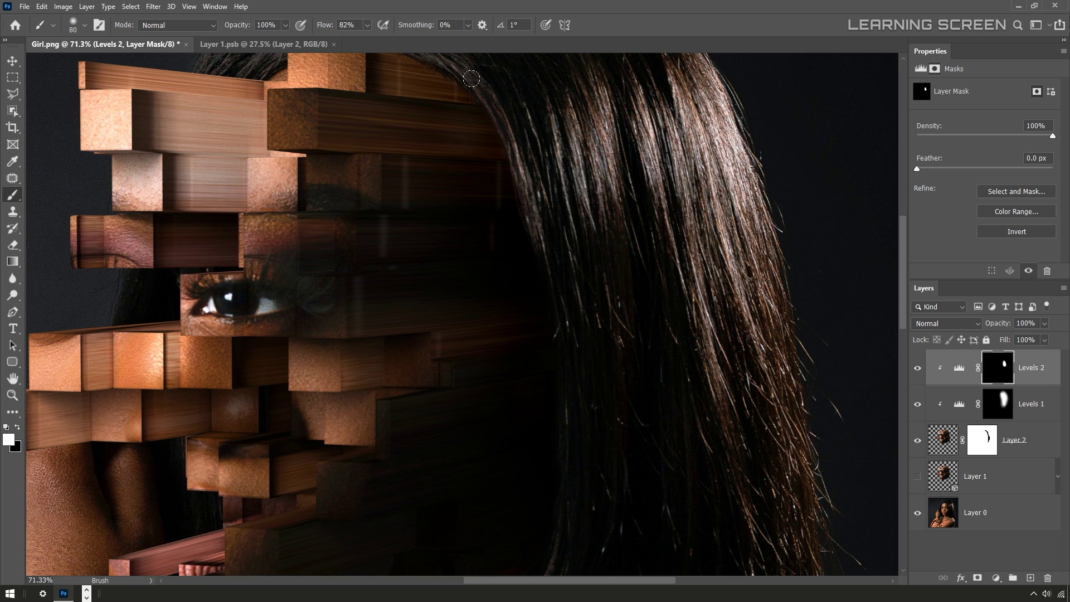
mouse_move(470, 78)
mouse_down()
mouse_move(511, 168)
mouse_move(505, 146)
mouse_up()
key(bracketright)
key(bracketright)
key(bracketright)
key(bracketright)
scroll(524, 237, down, 3)
key(bracketright)
key(bracketright)
key(bracketright)
key(bracketright)
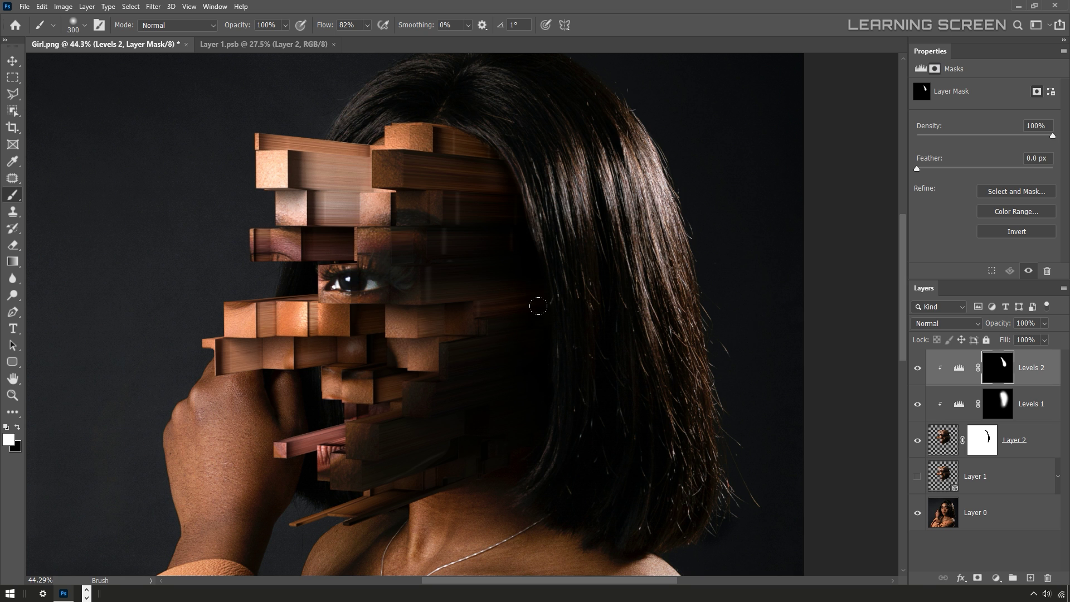
scroll(495, 400, down, 2)
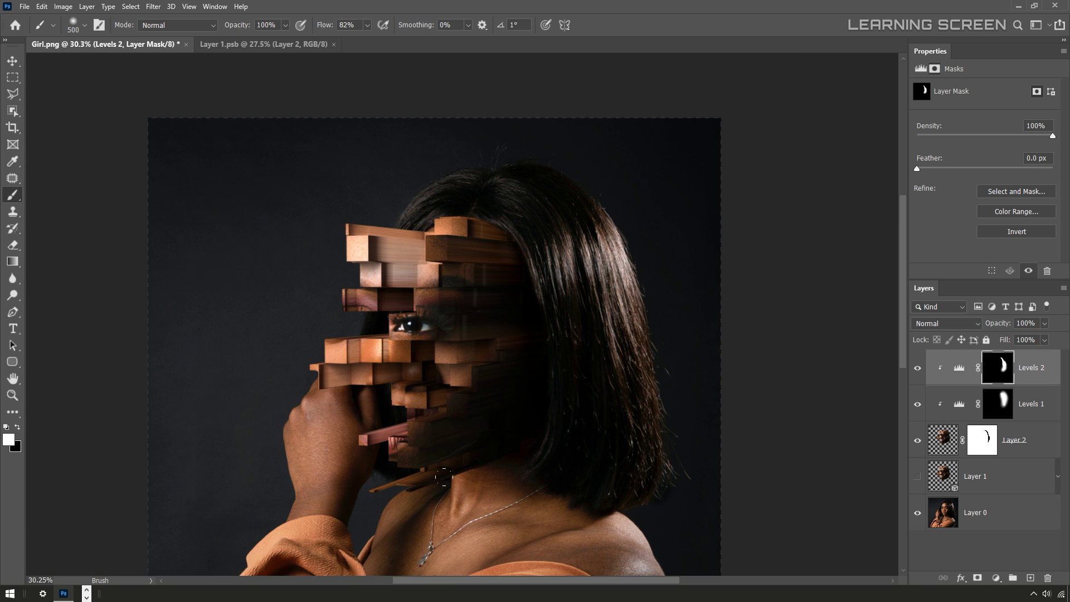
scroll(491, 350, down, 3)
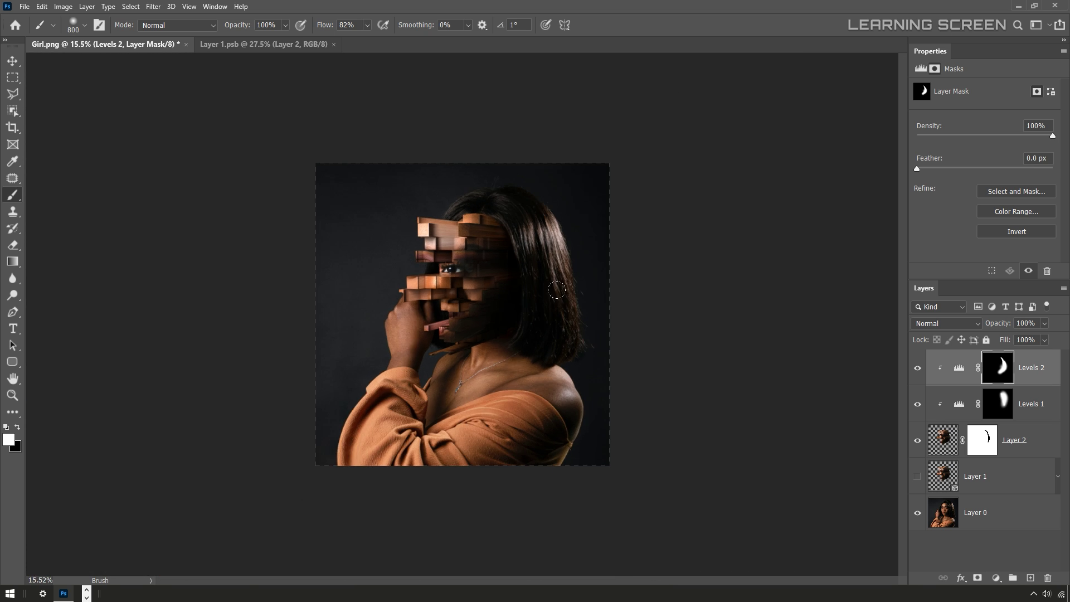
click(12, 60)
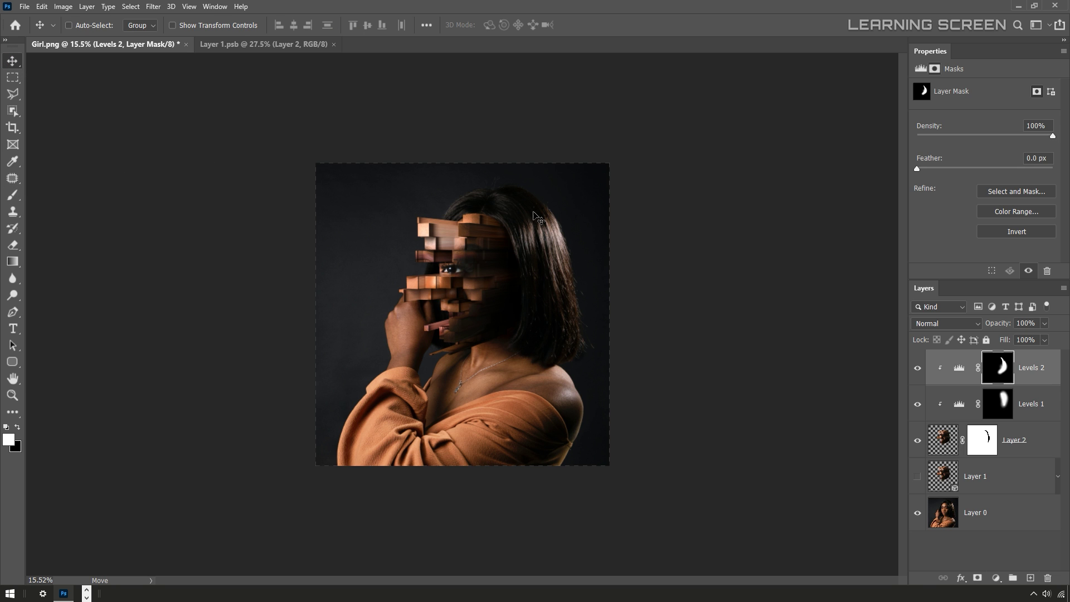
scroll(532, 222, up, 2)
scroll(532, 221, up, 1)
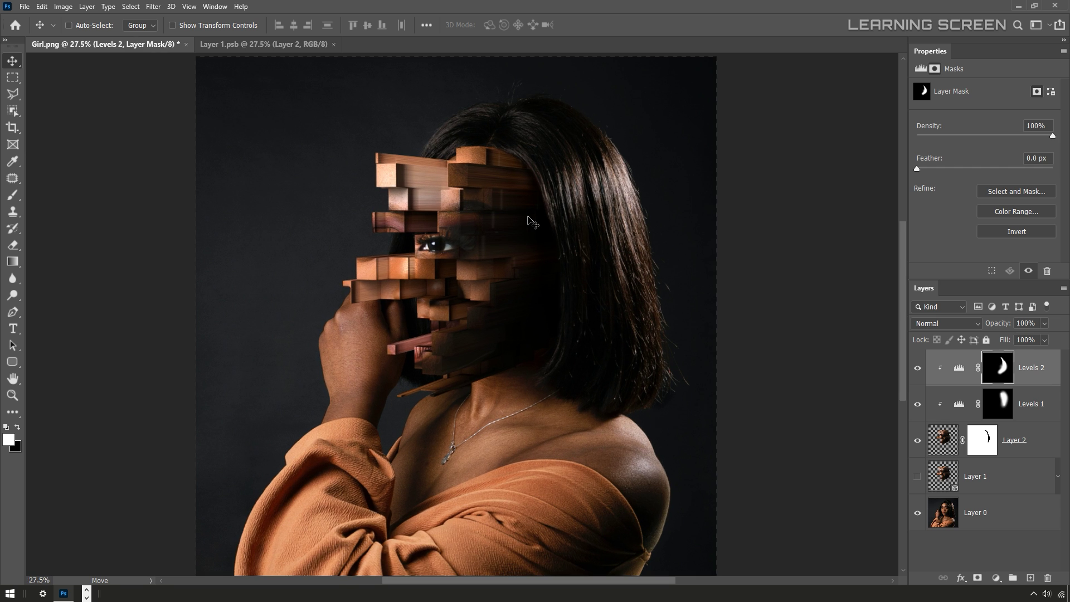